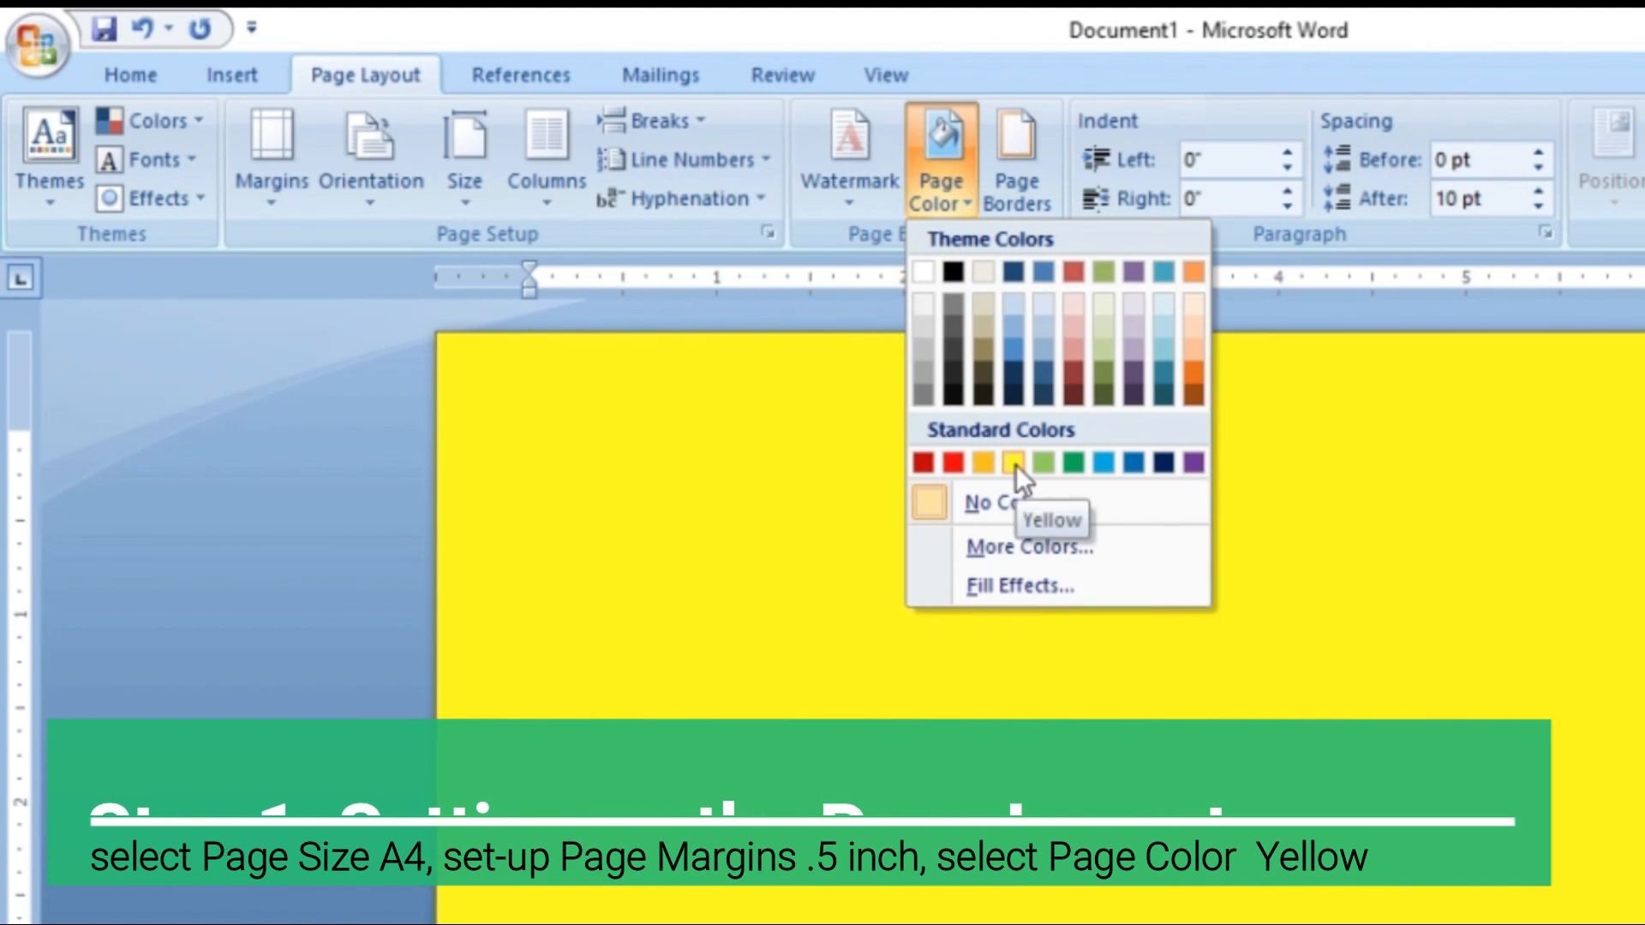
Set the page color to Yellow
left_click(1014, 464)
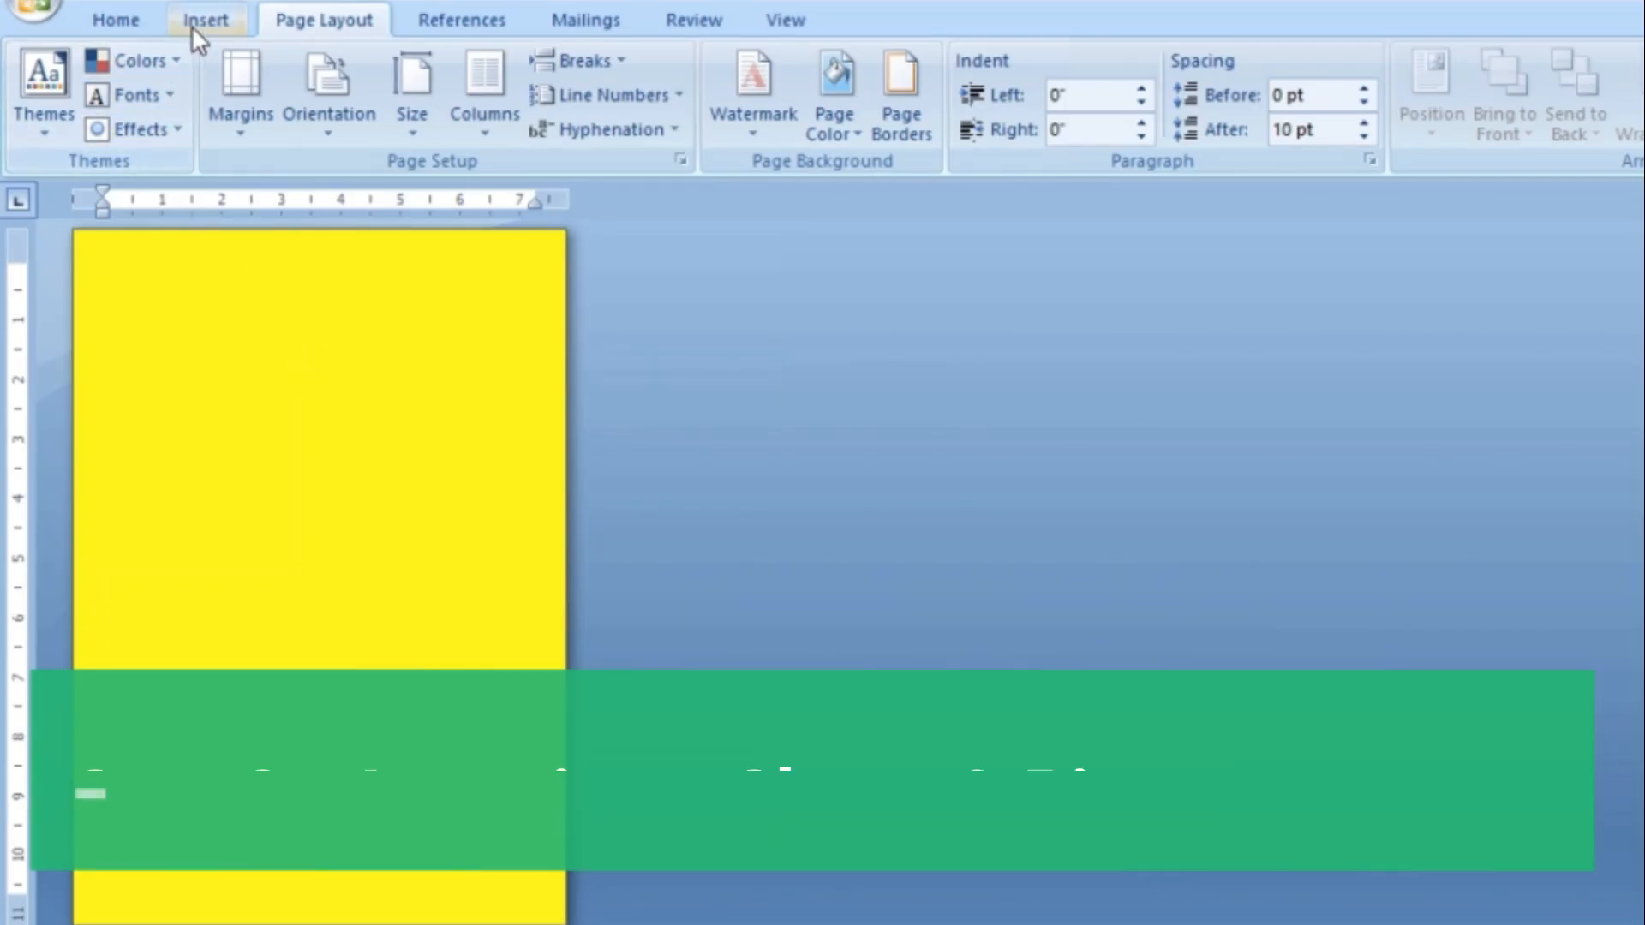
Draw a rectangle spanning nearly the full page width, starting about 3 inches below the top of the page
left_click(231, 74)
left_click(469, 137)
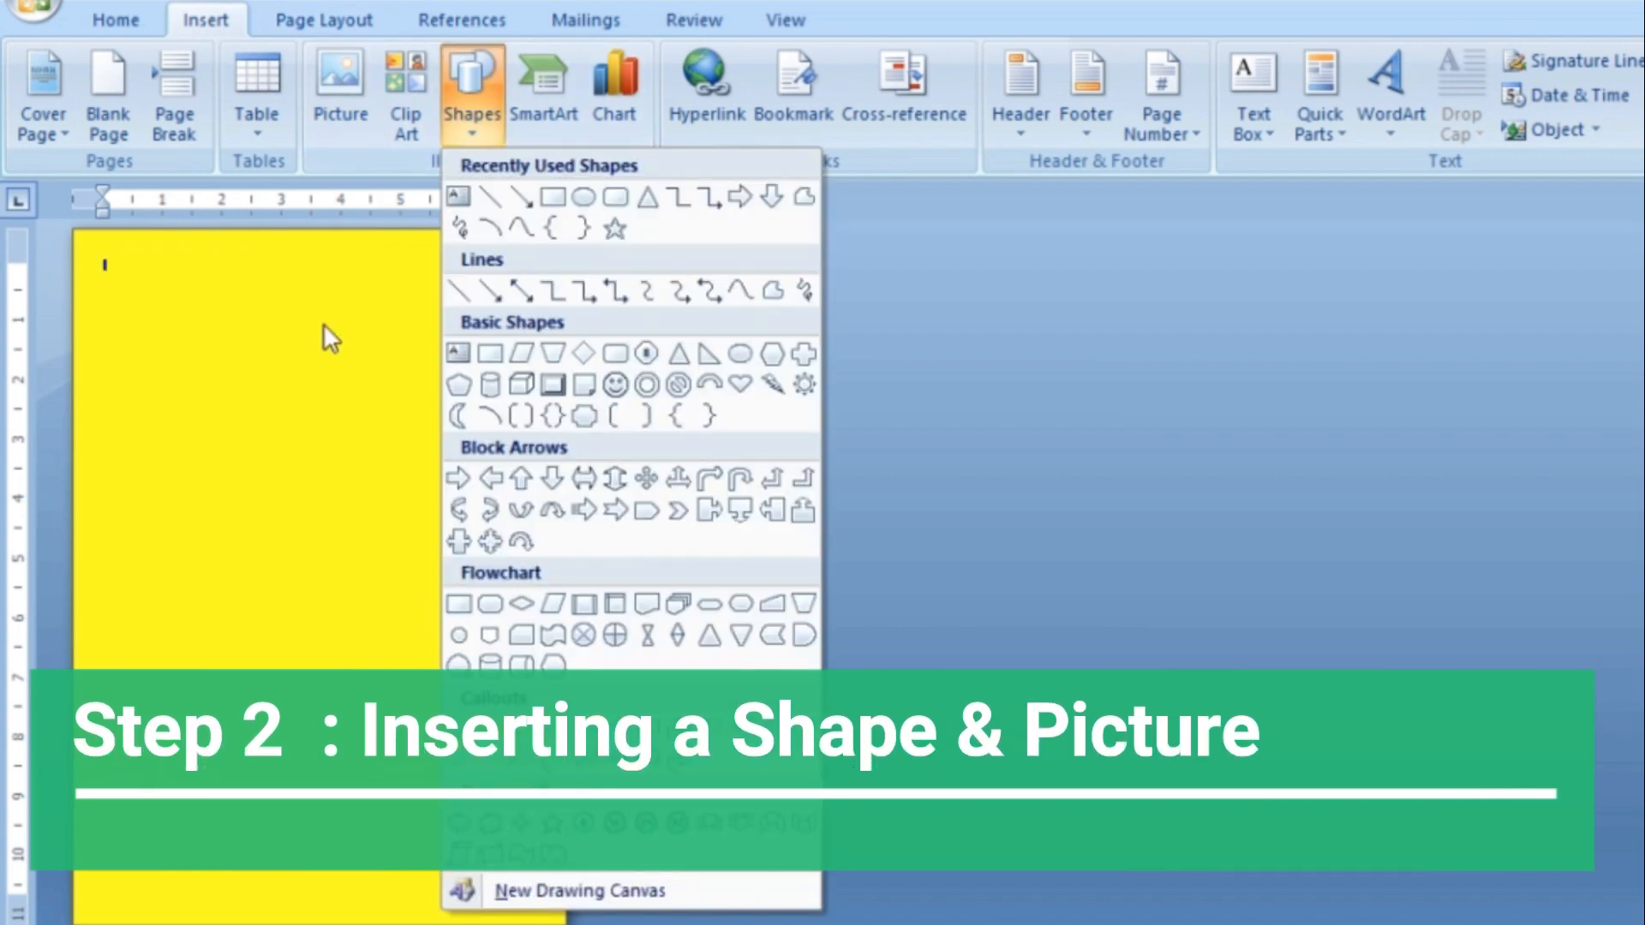
left_click(550, 201)
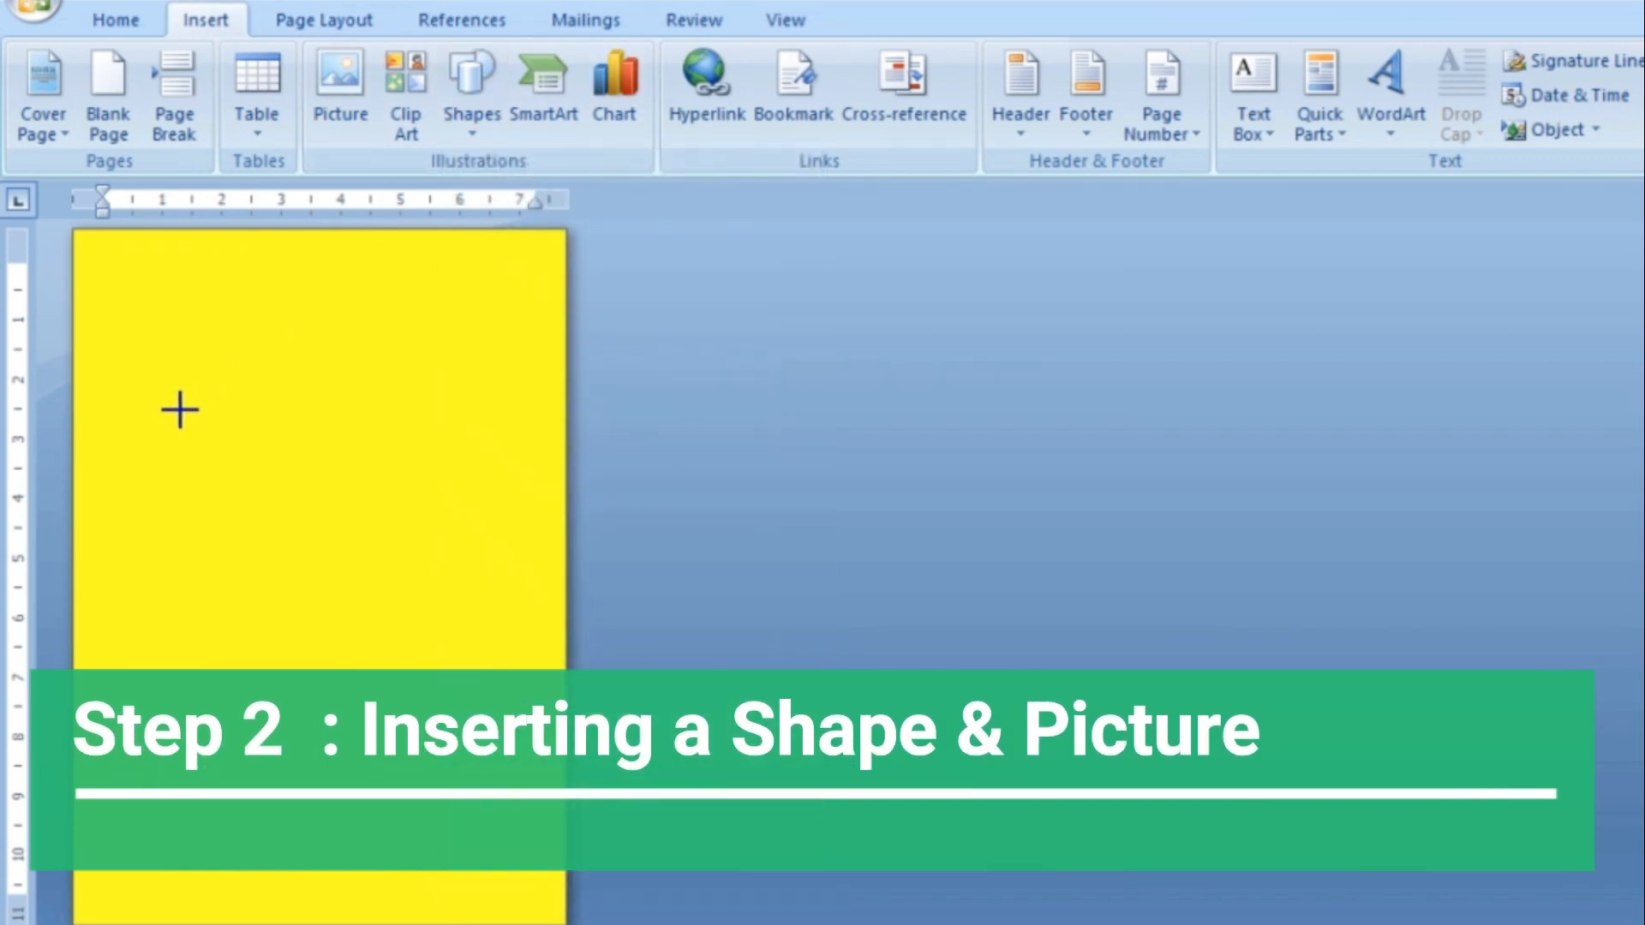
mouse_move(75, 440)
left_mouse_down()
mouse_move(506, 671)
mouse_move(563, 671)
mouse_move(561, 717)
left_mouse_up()
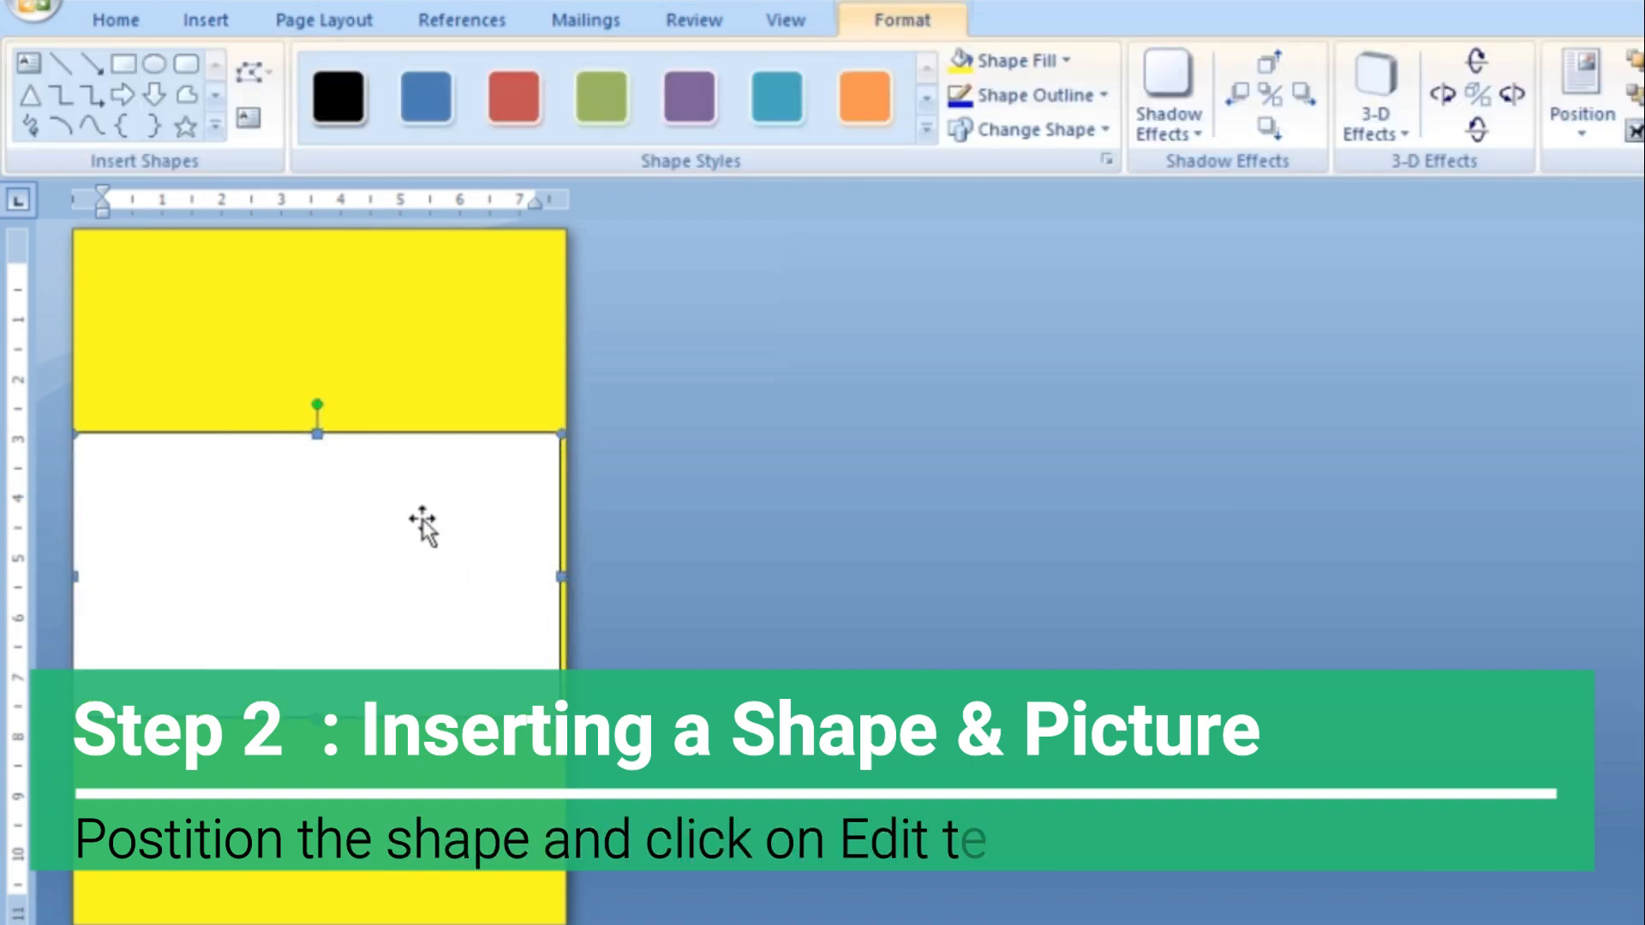
Make the rectangle editable as a text box, insert the picture of the pointing man, and scale the picture down
left_click(248, 119)
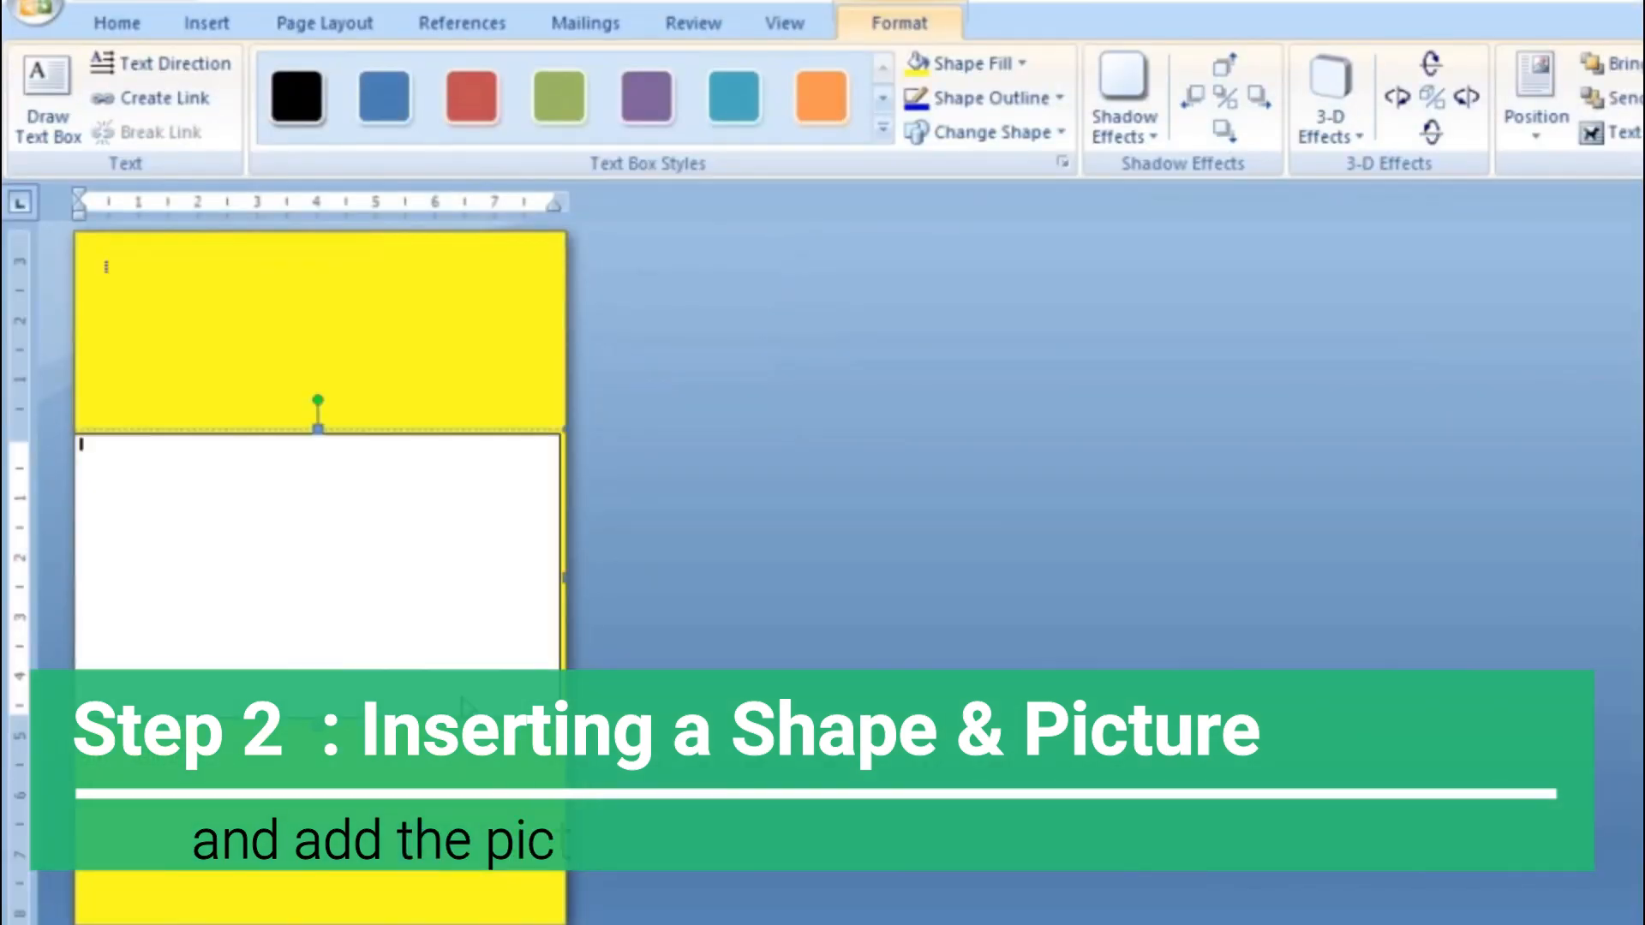
left_click_drag(308, 550, 309, 550)
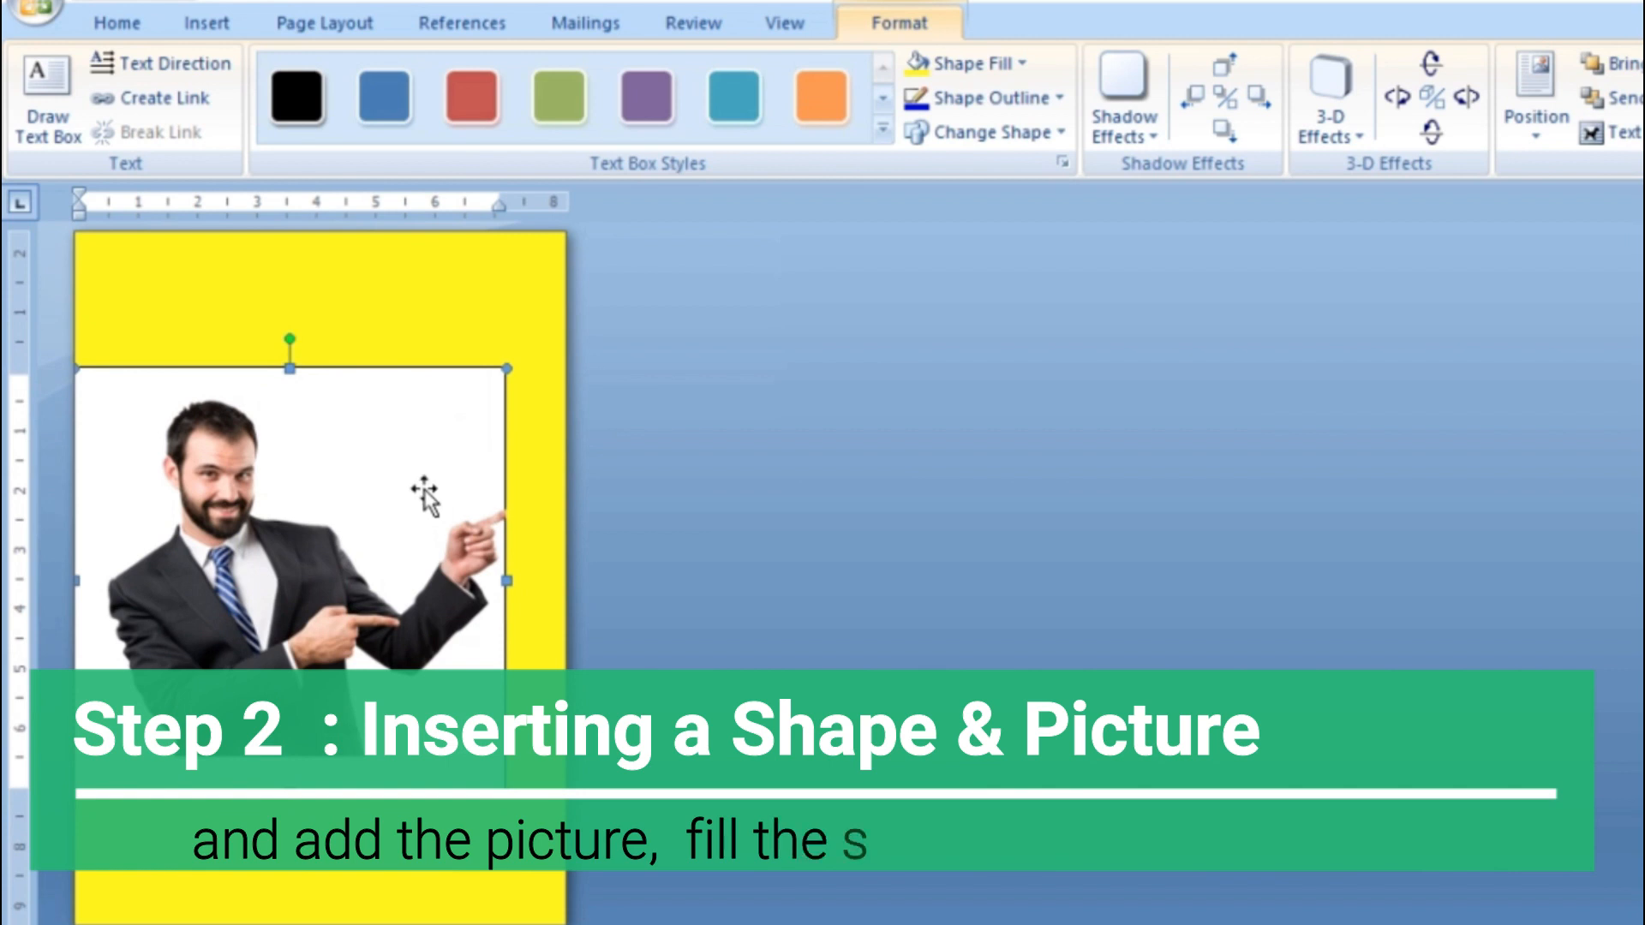
left_click(381, 624)
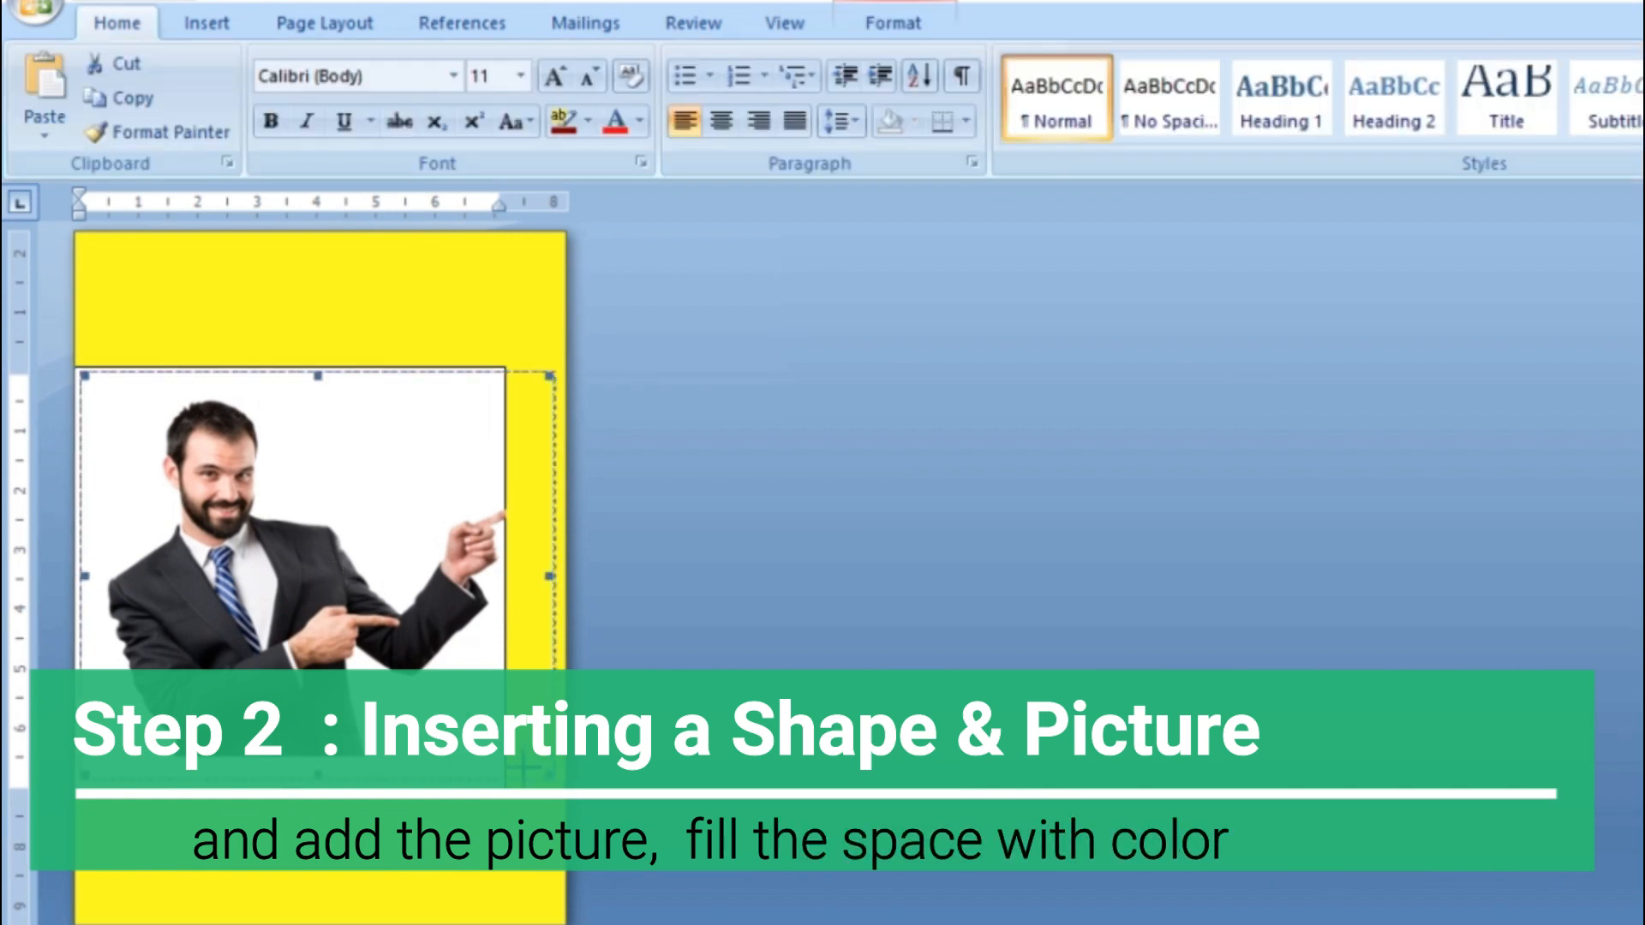
left_click_drag(382, 690, 408, 698)
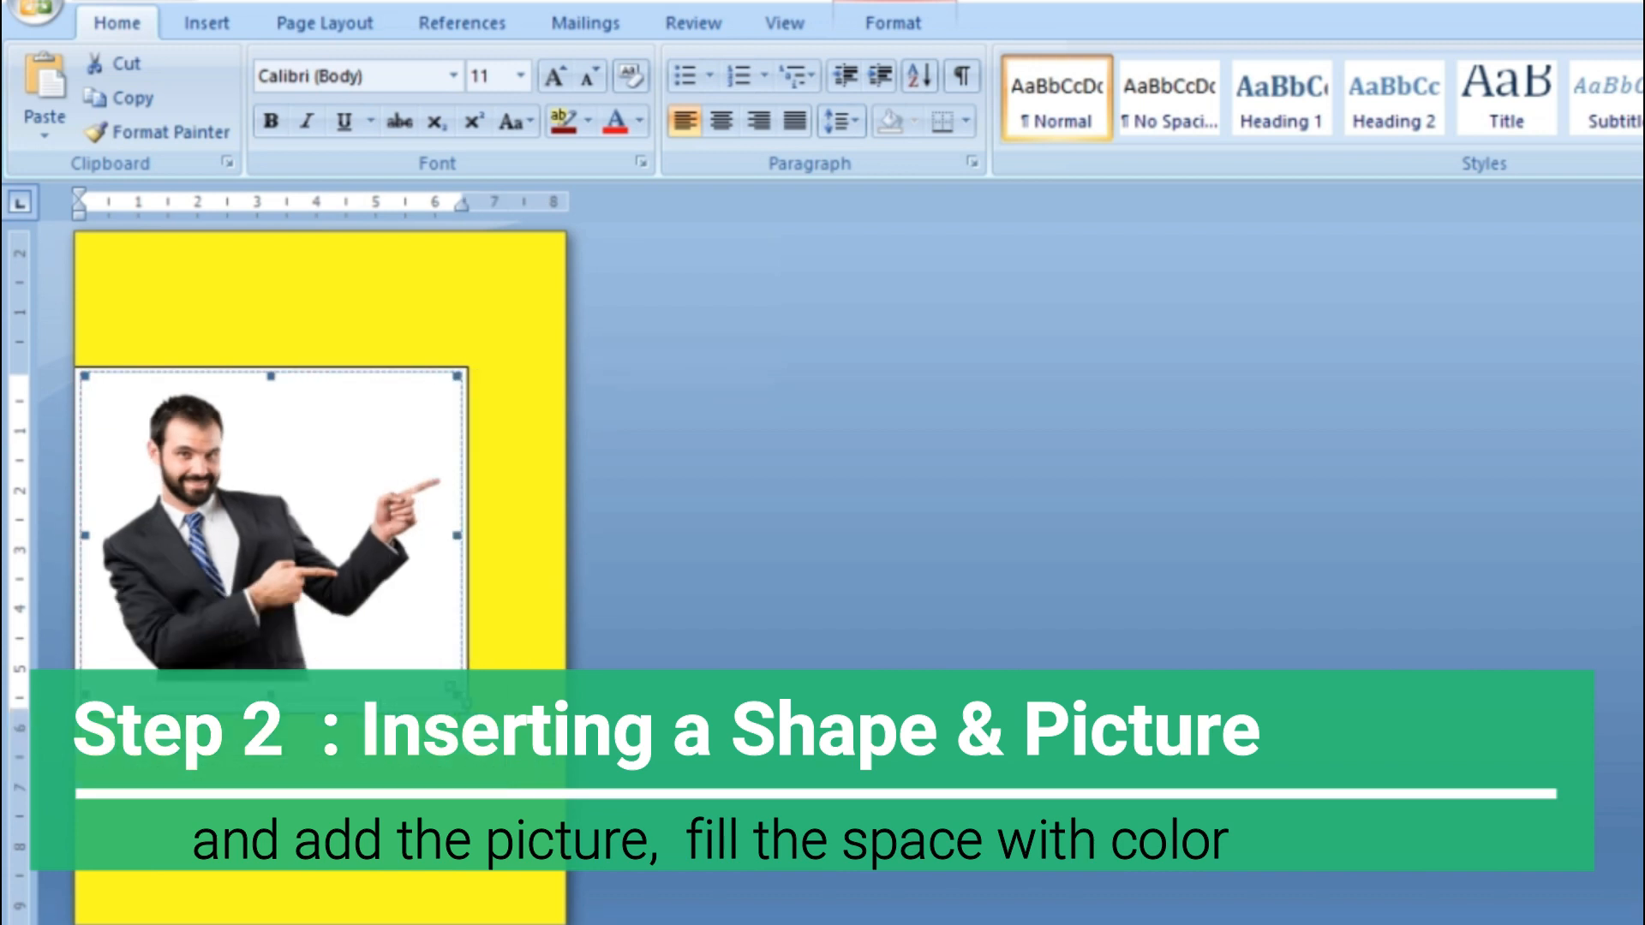
left_click_drag(421, 666, 384, 687)
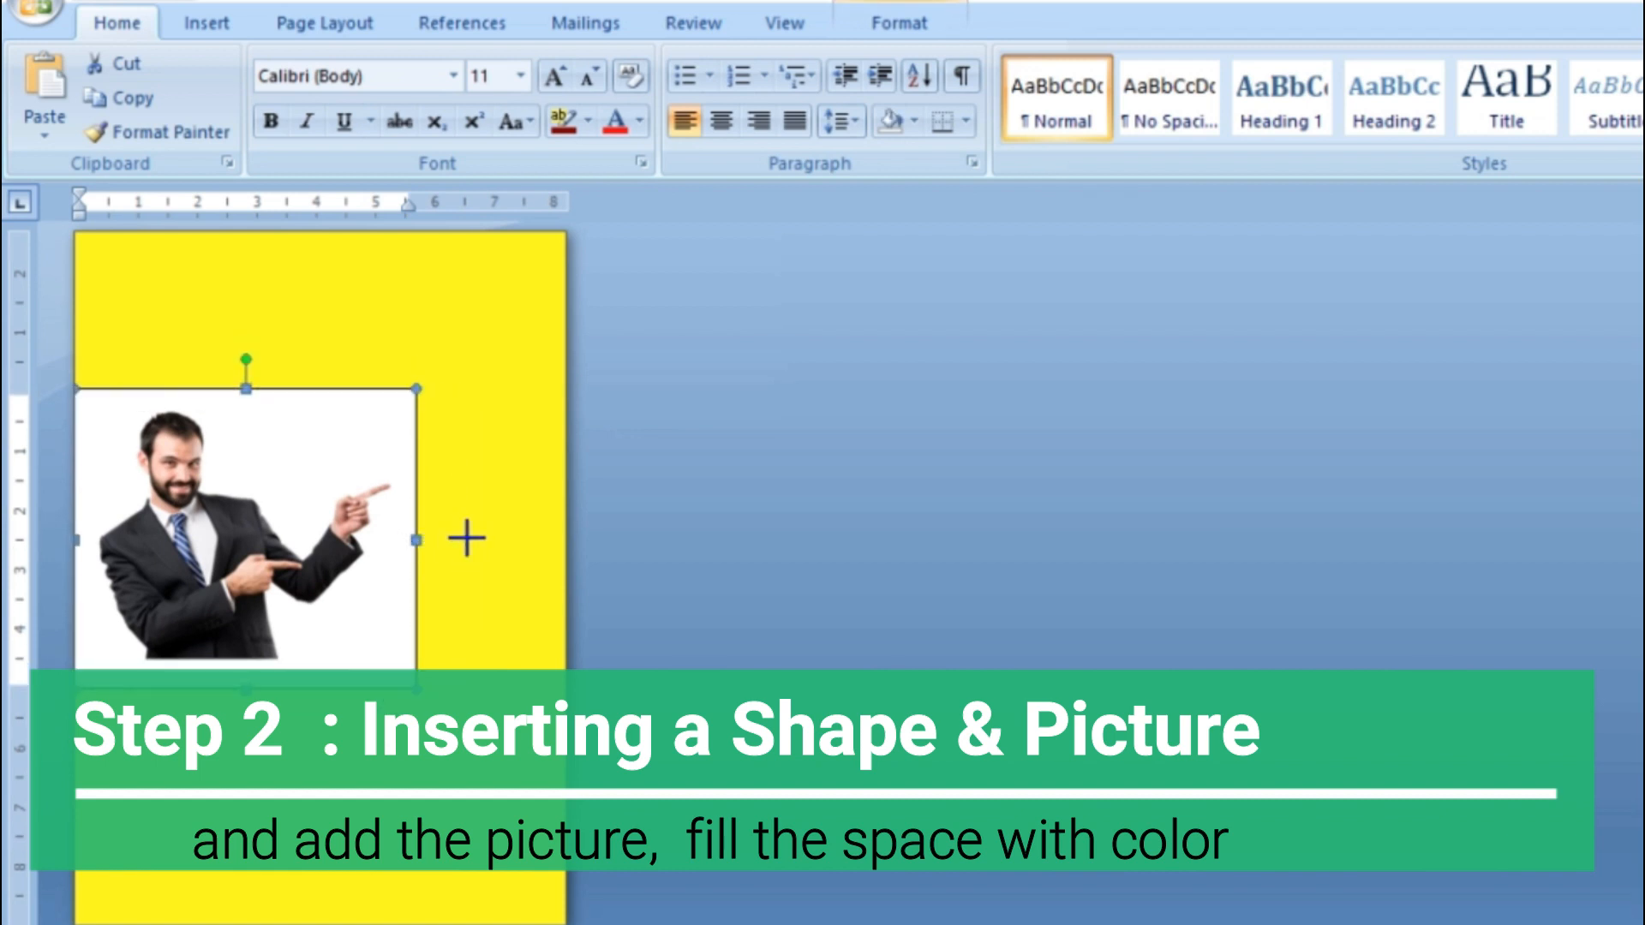
Stretch the picture's shape to the right page edge and extend it downward
left_click_drag(530, 551, 565, 558)
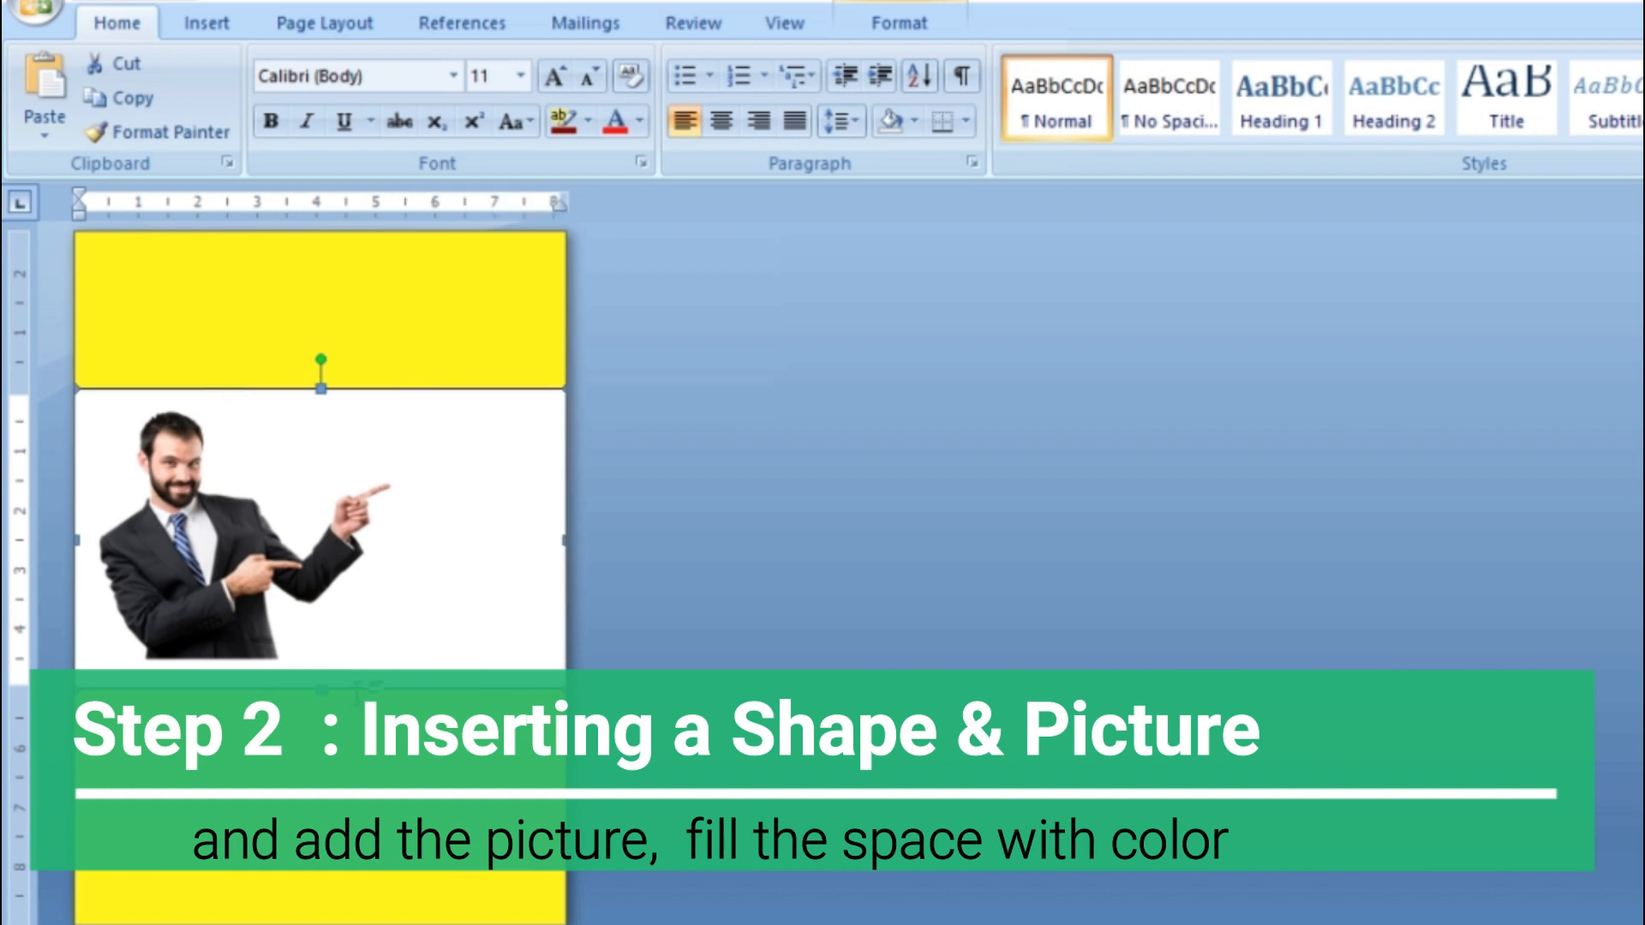
left_click_drag(324, 747, 324, 742)
Remove the shape's outline and fill it with light green from the standard colors
left_click(500, 398)
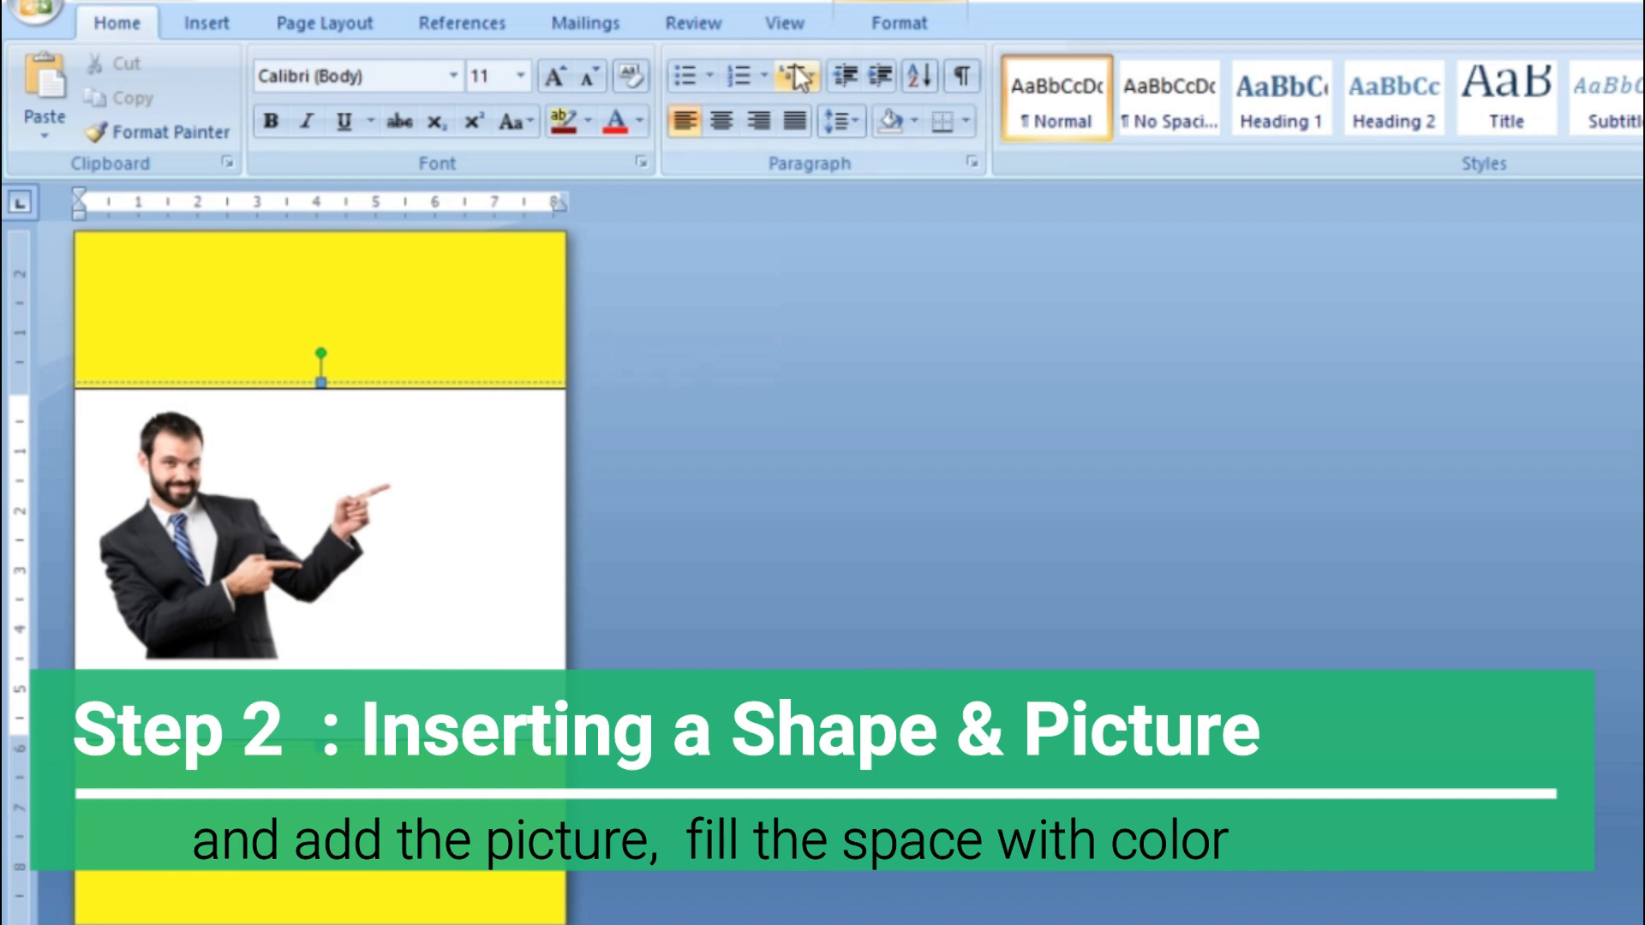
left_click(898, 24)
left_click(1057, 106)
left_click(1020, 64)
left_click(1045, 371)
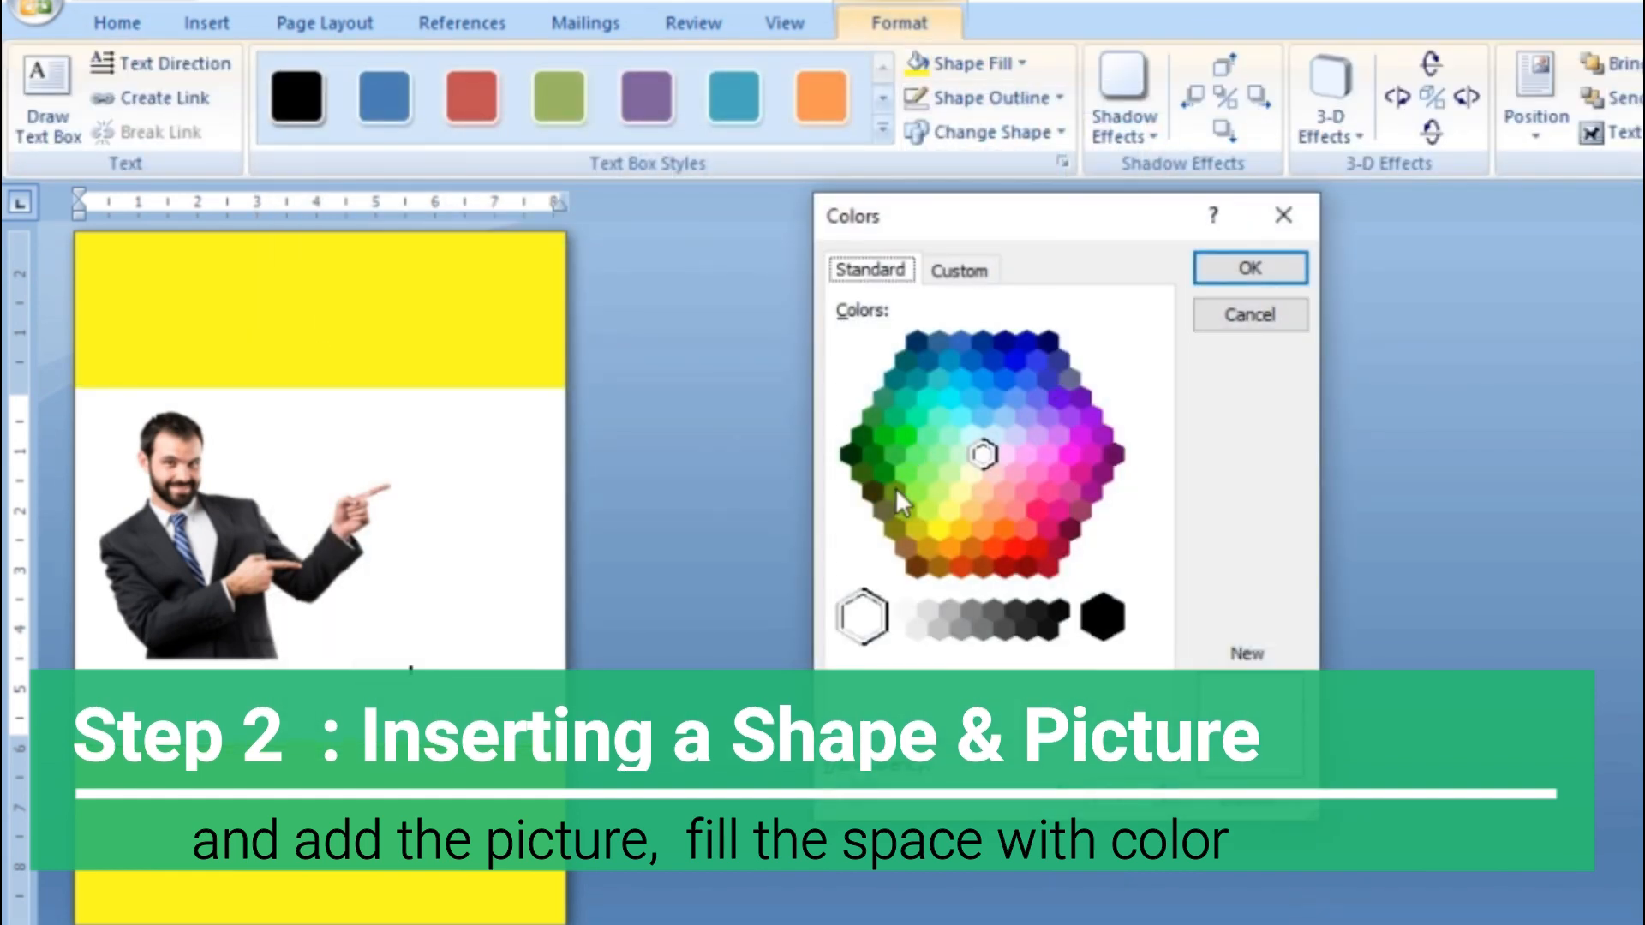
left_click(930, 439)
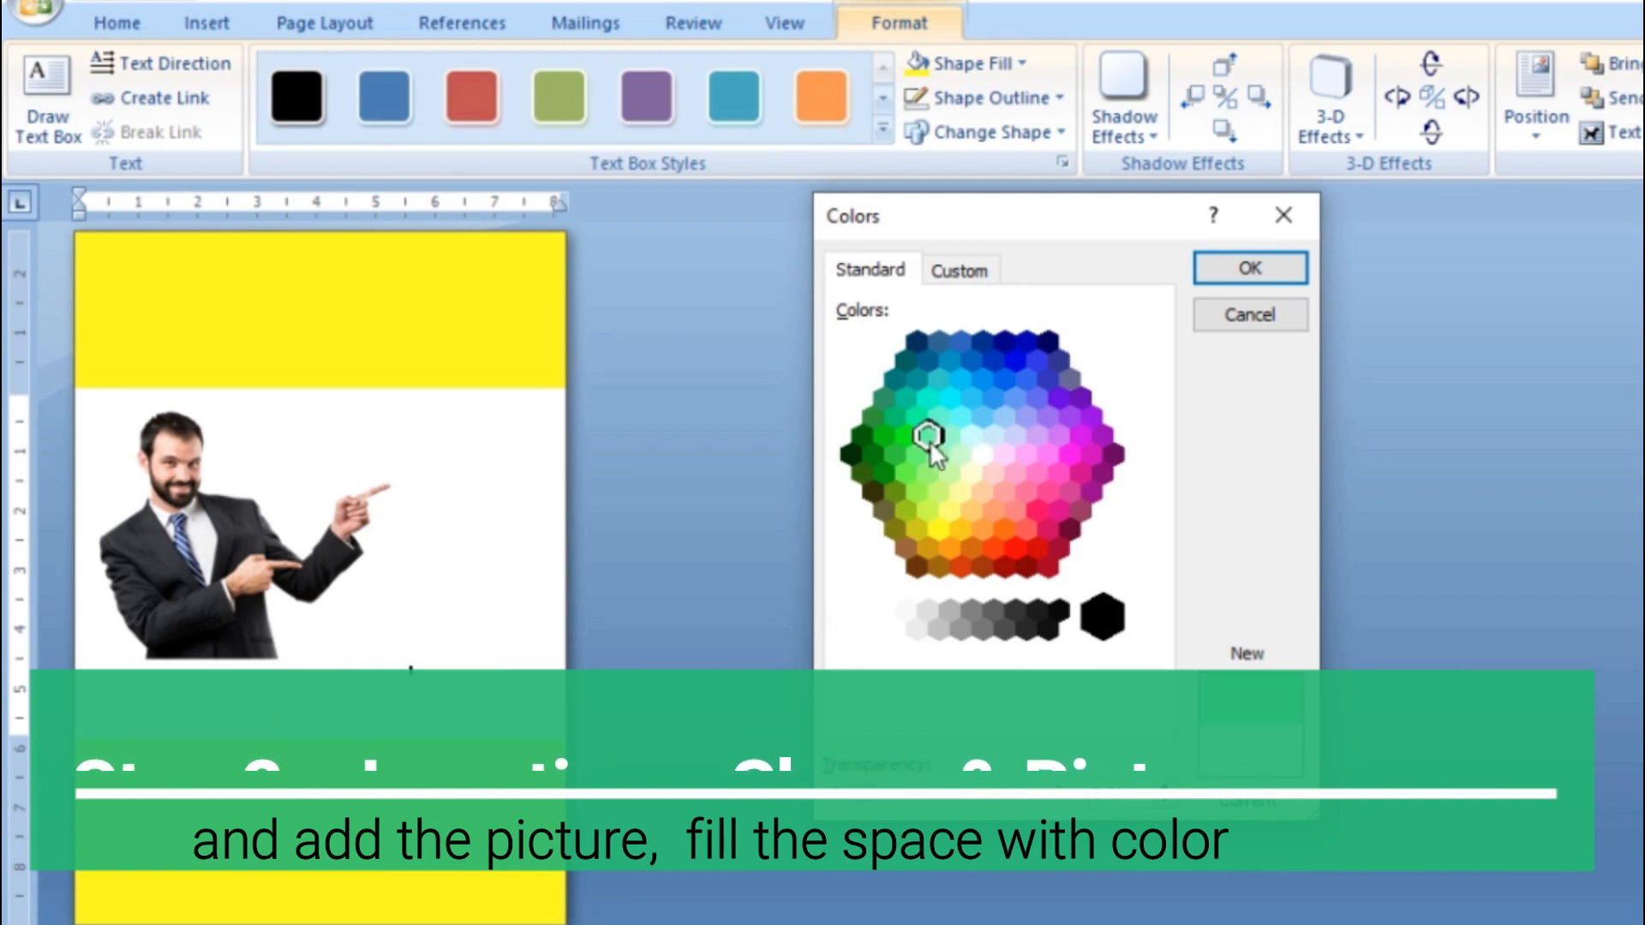
left_click(1249, 268)
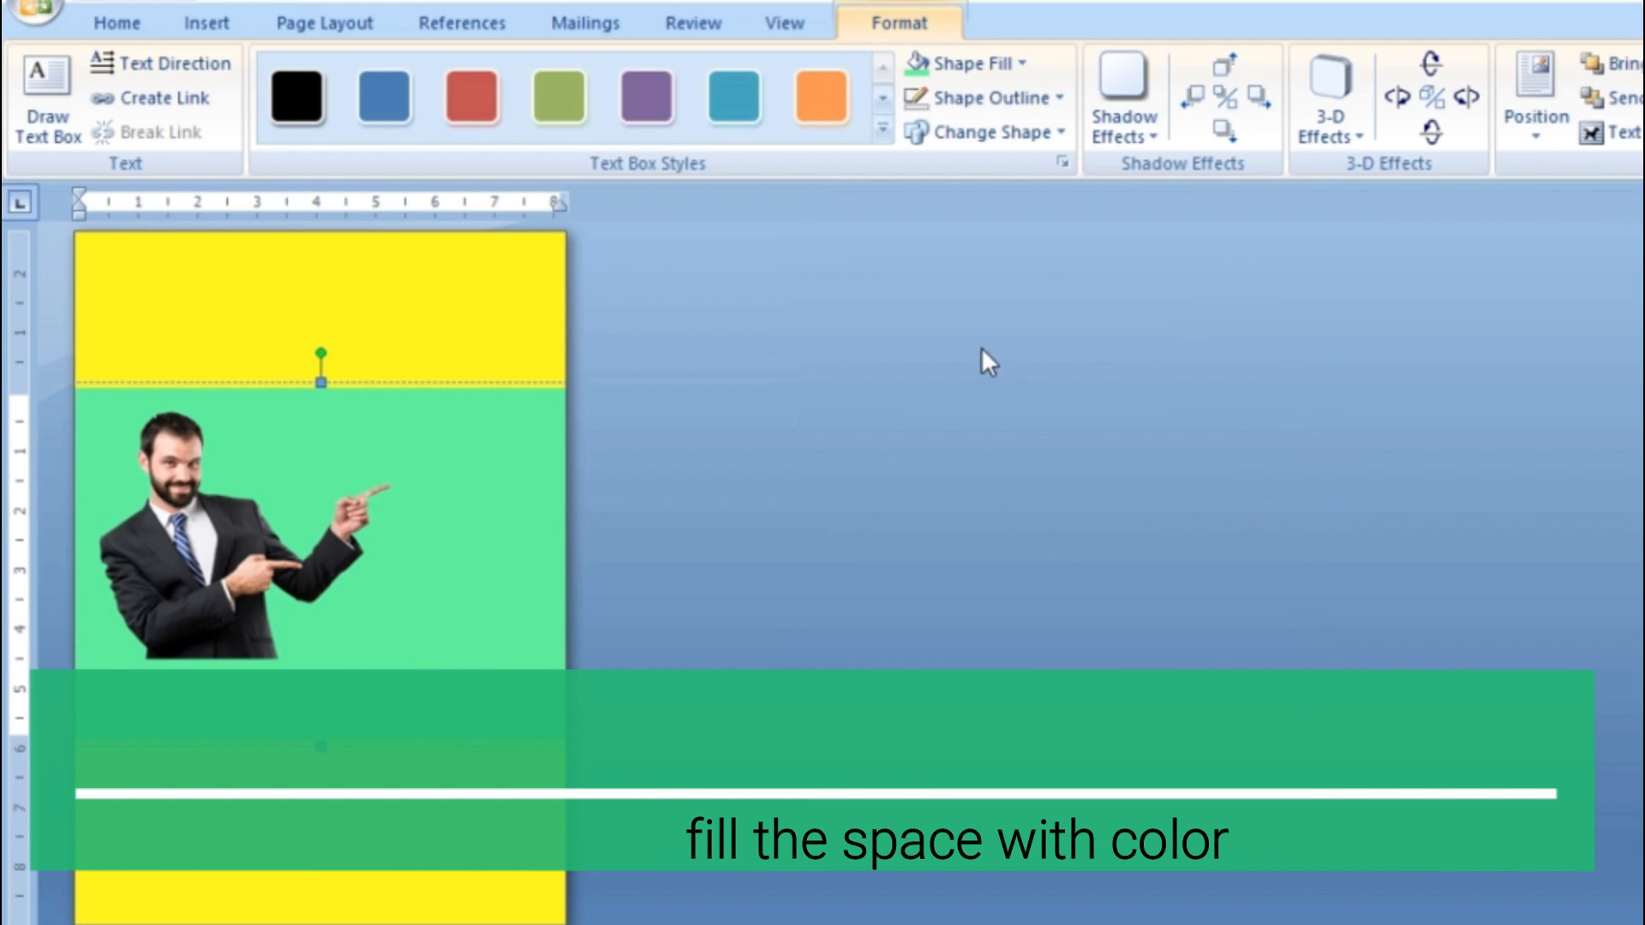
left_click(975, 341)
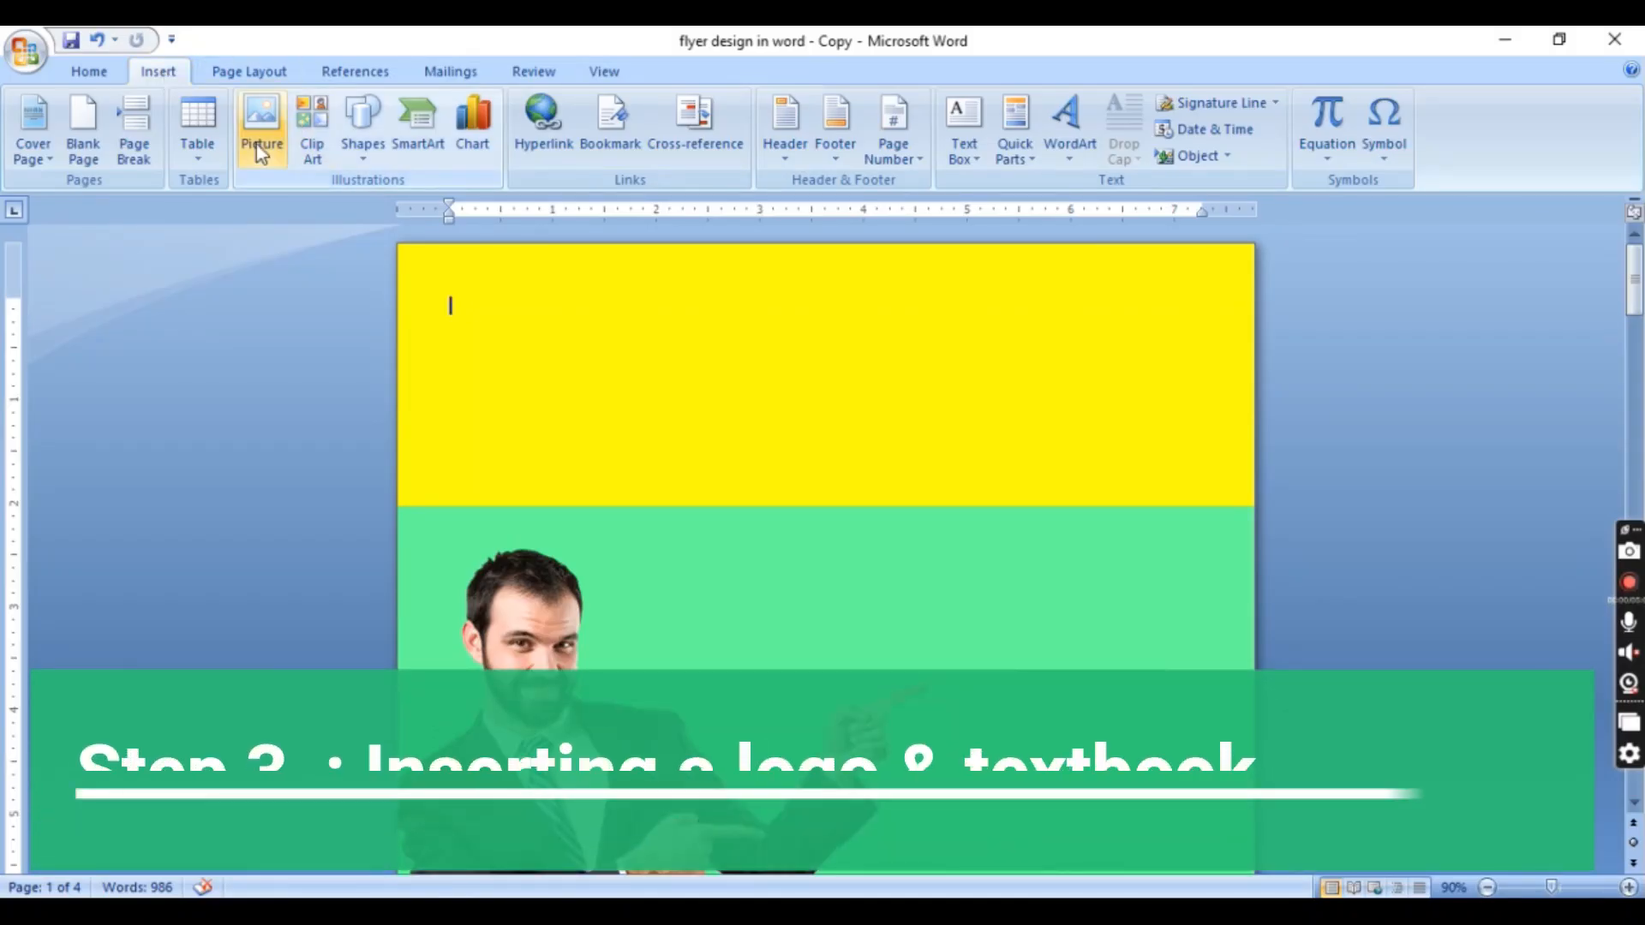
Insert the "MS logo" picture from the MULTISOFT folder at the top of the page as a small logo
left_click(256, 144)
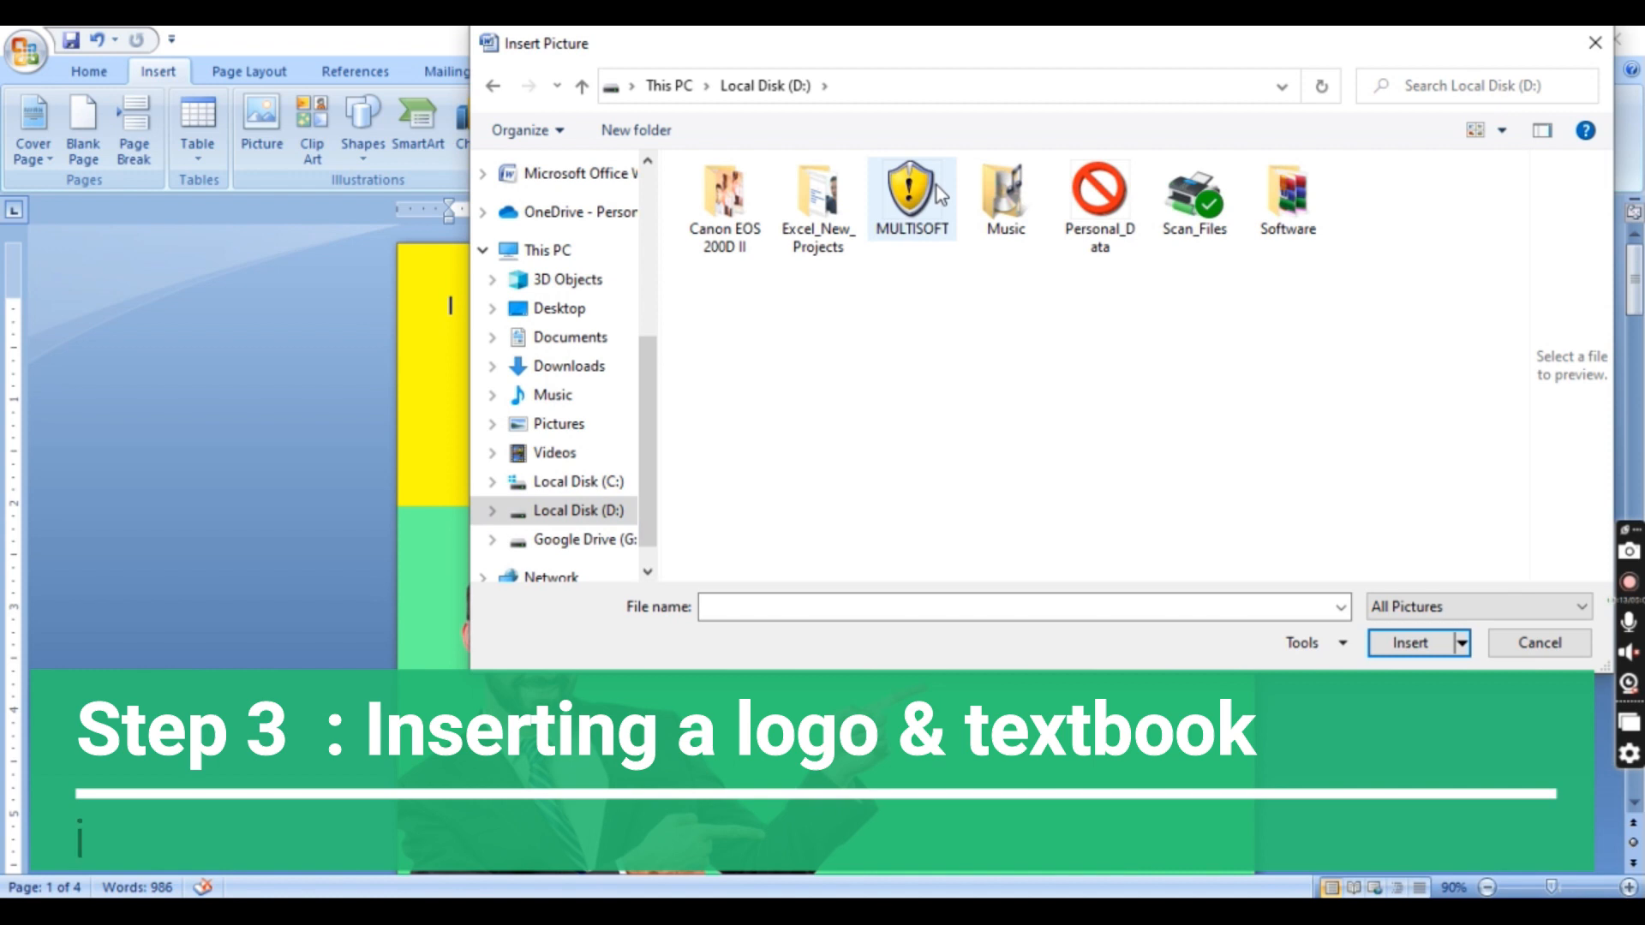
double_click(938, 185)
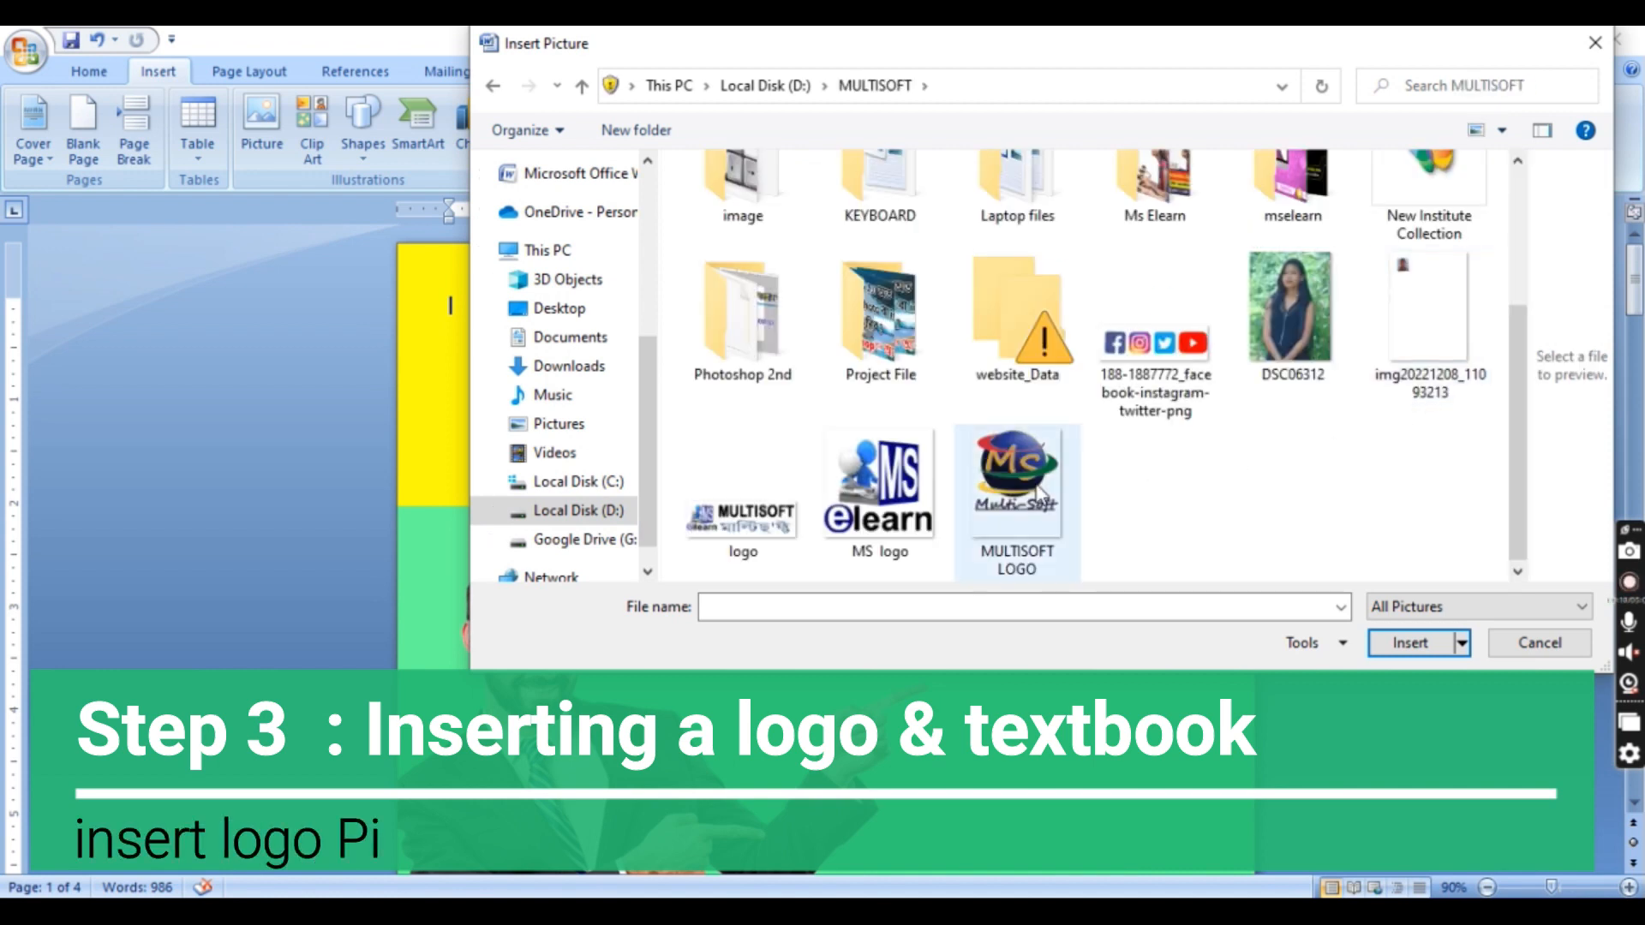
left_click(894, 514)
left_click(1410, 643)
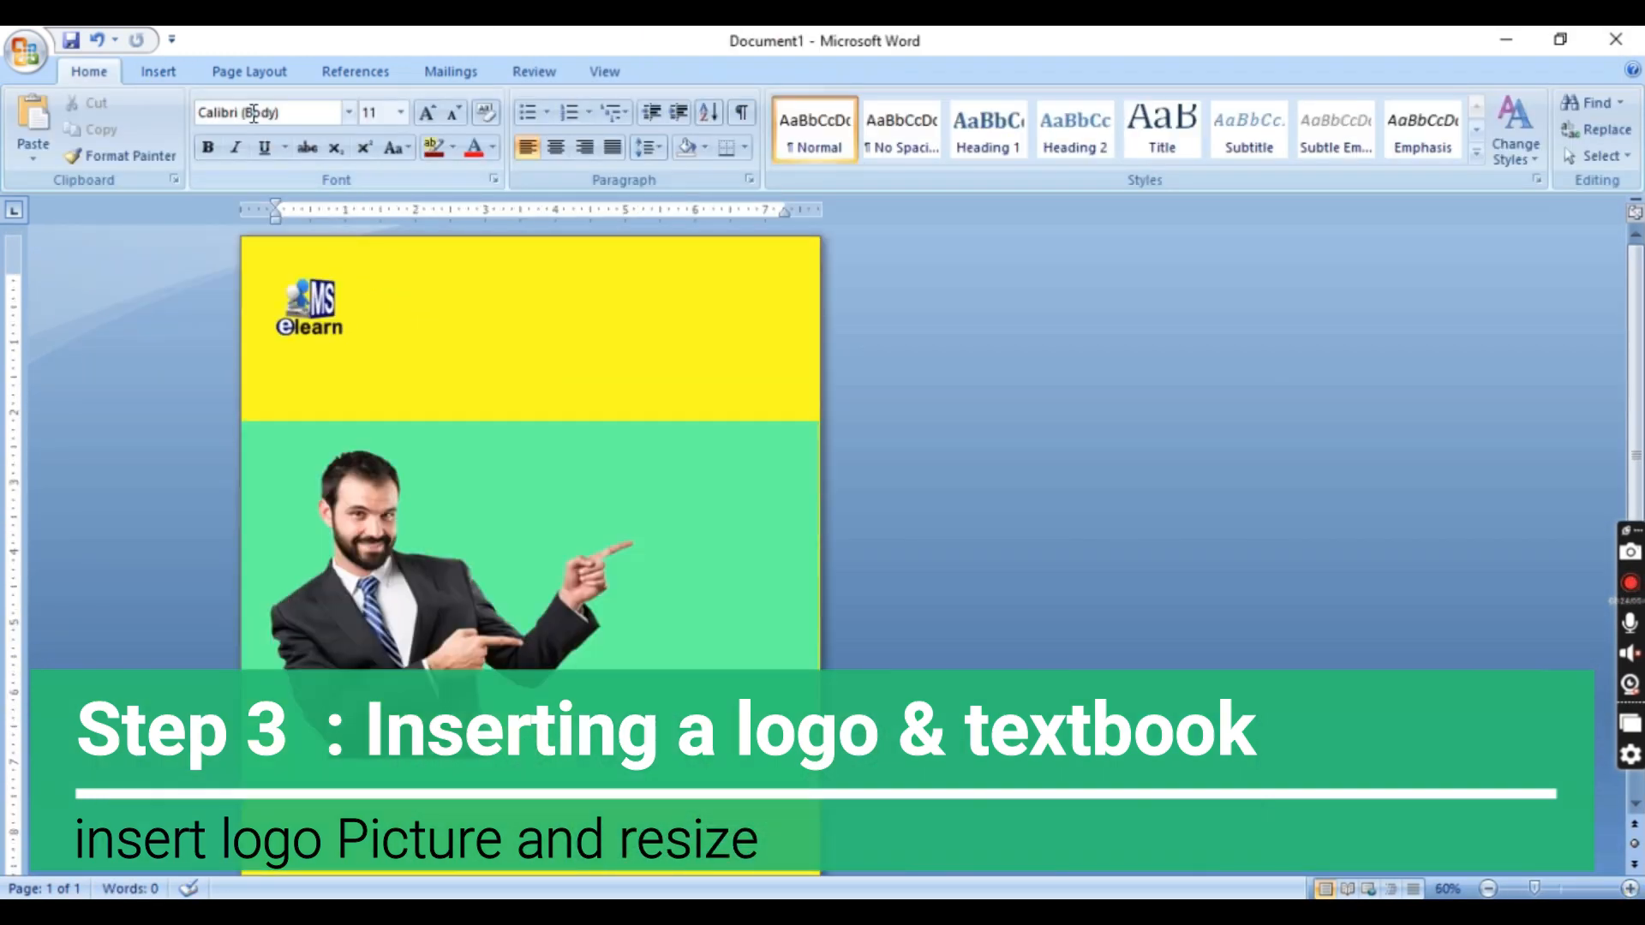
Draw a text box about 3.02 by 0.98 inches beside the logo
left_click(159, 72)
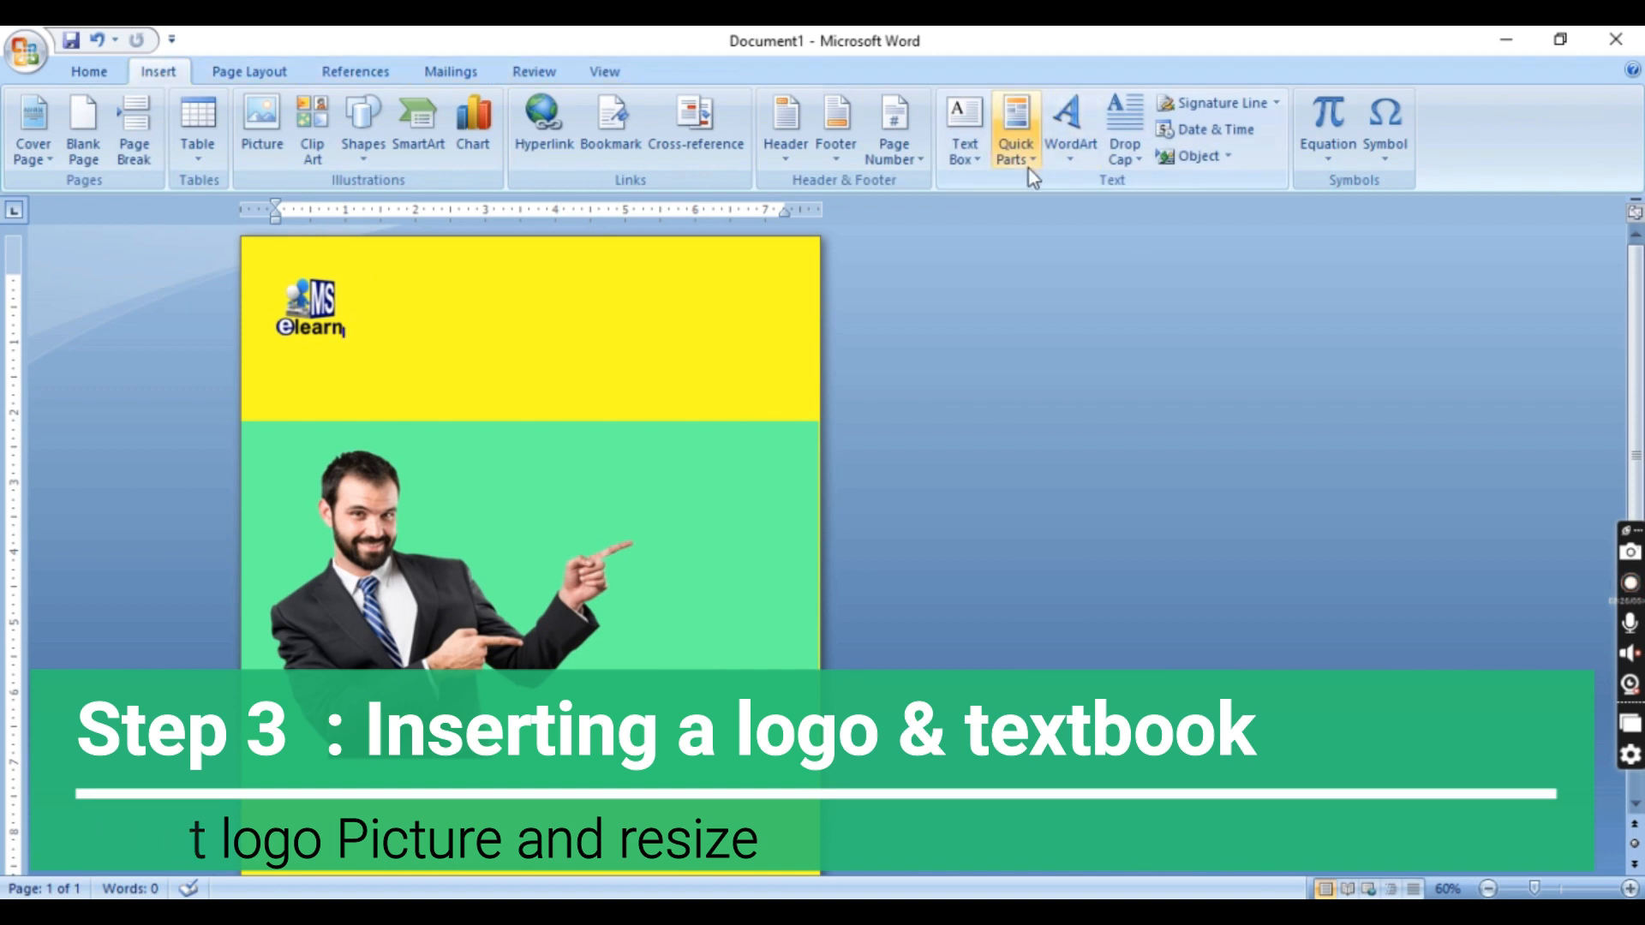
left_click(983, 156)
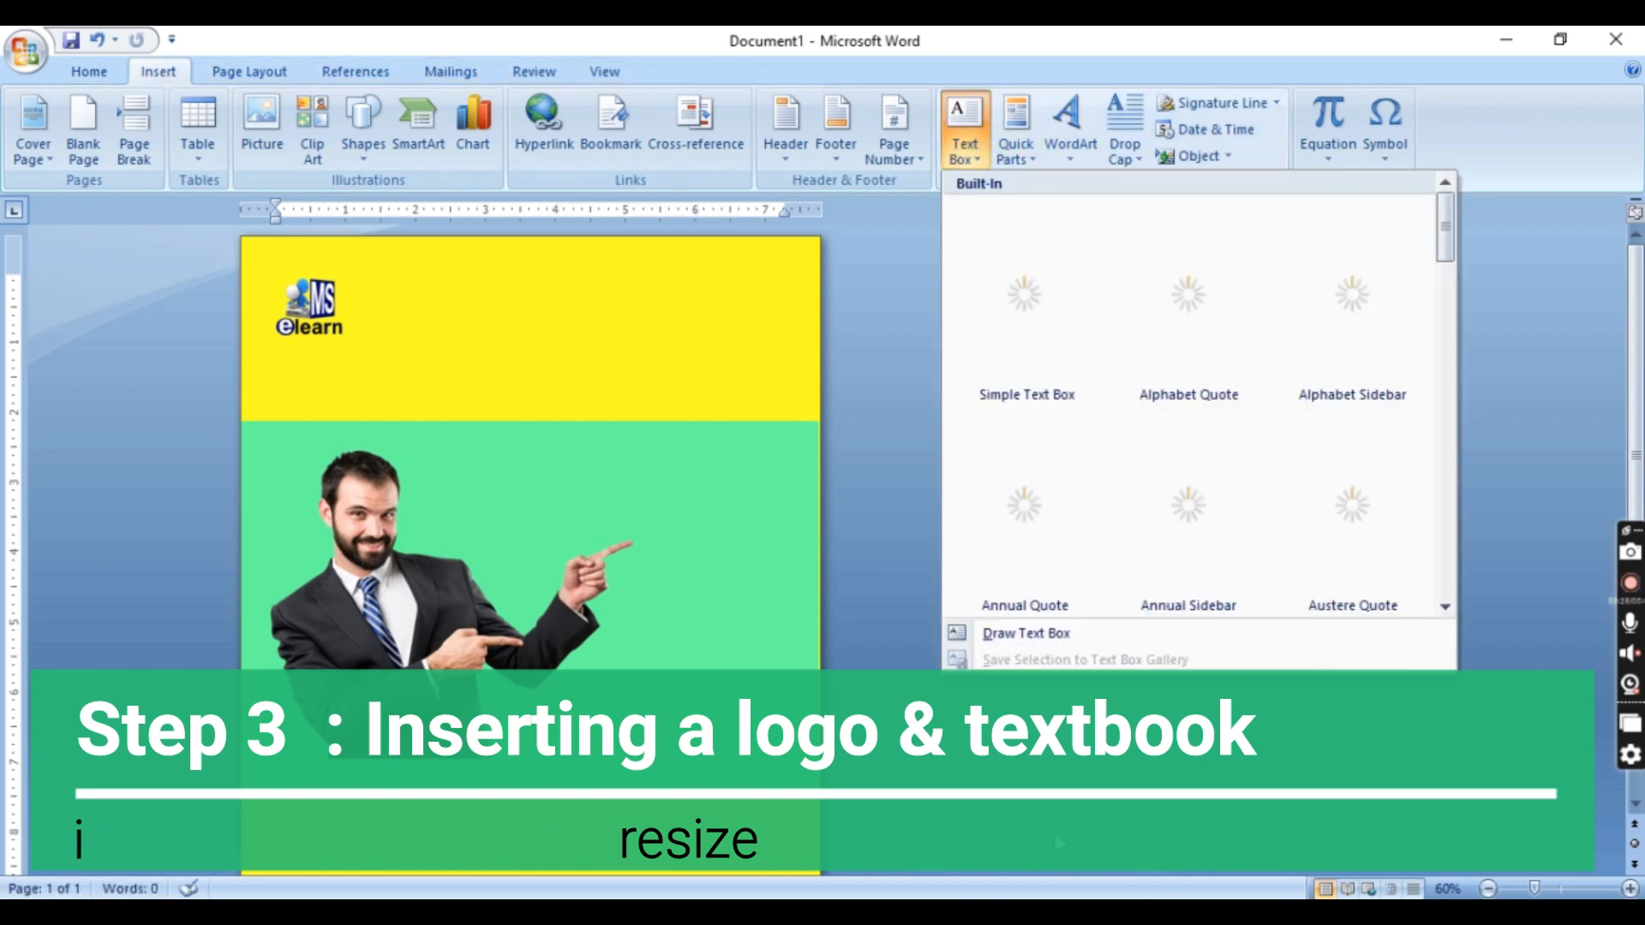
left_click(1028, 634)
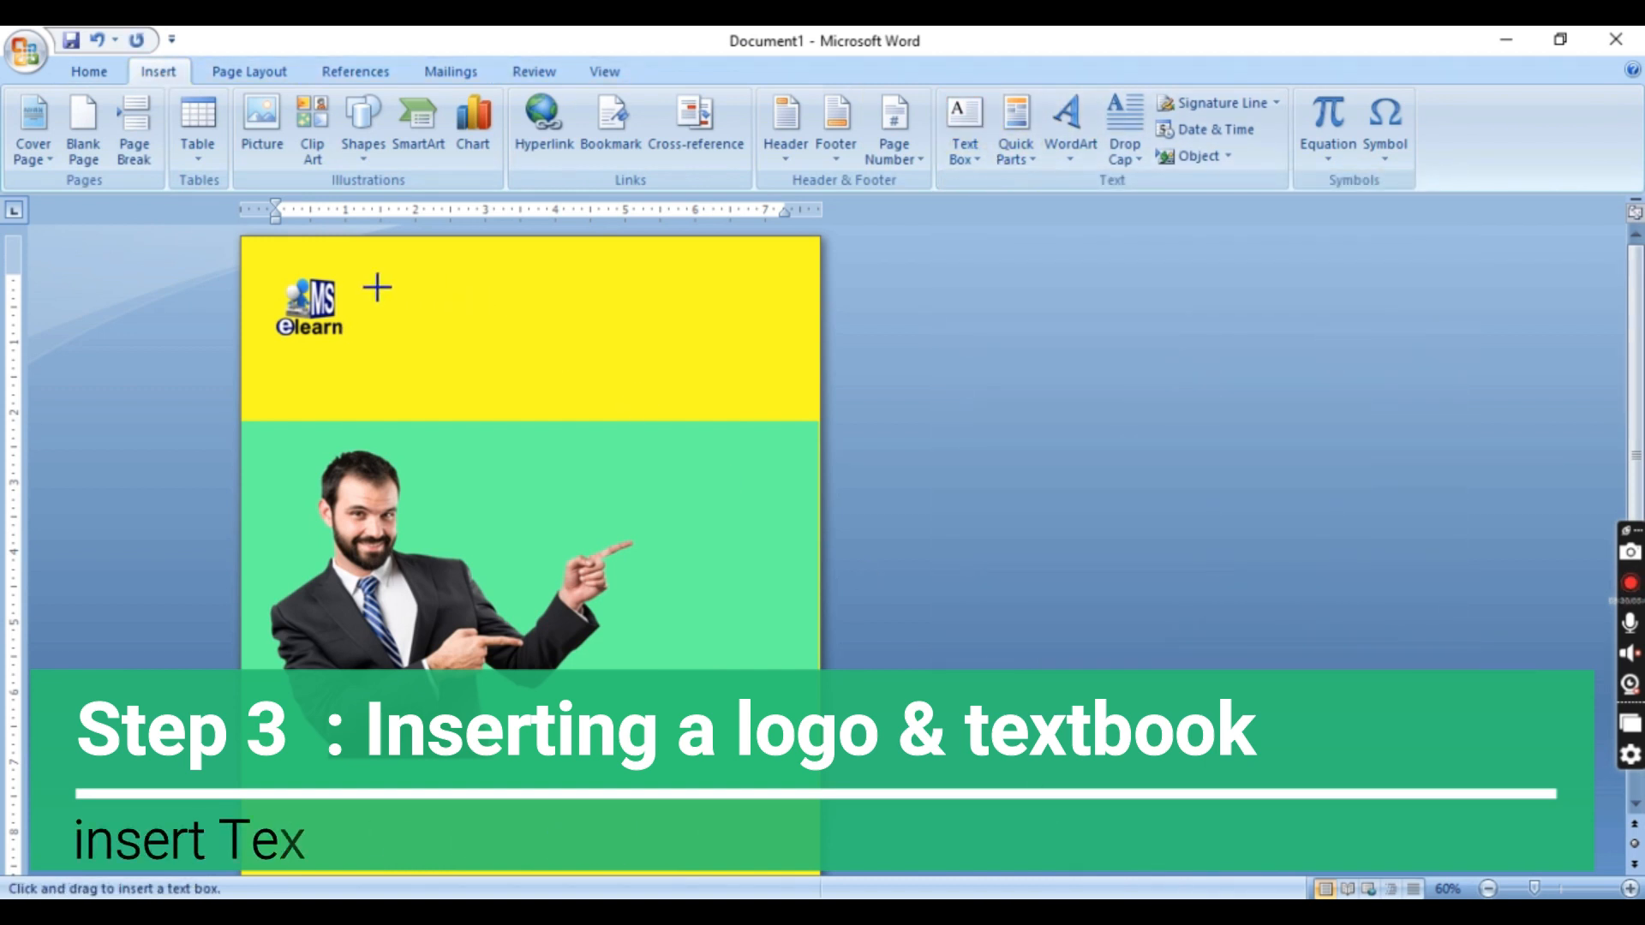
left_click_drag(357, 282, 574, 358)
left_click_drag(504, 282, 507, 270)
left_click_drag(548, 341, 550, 343)
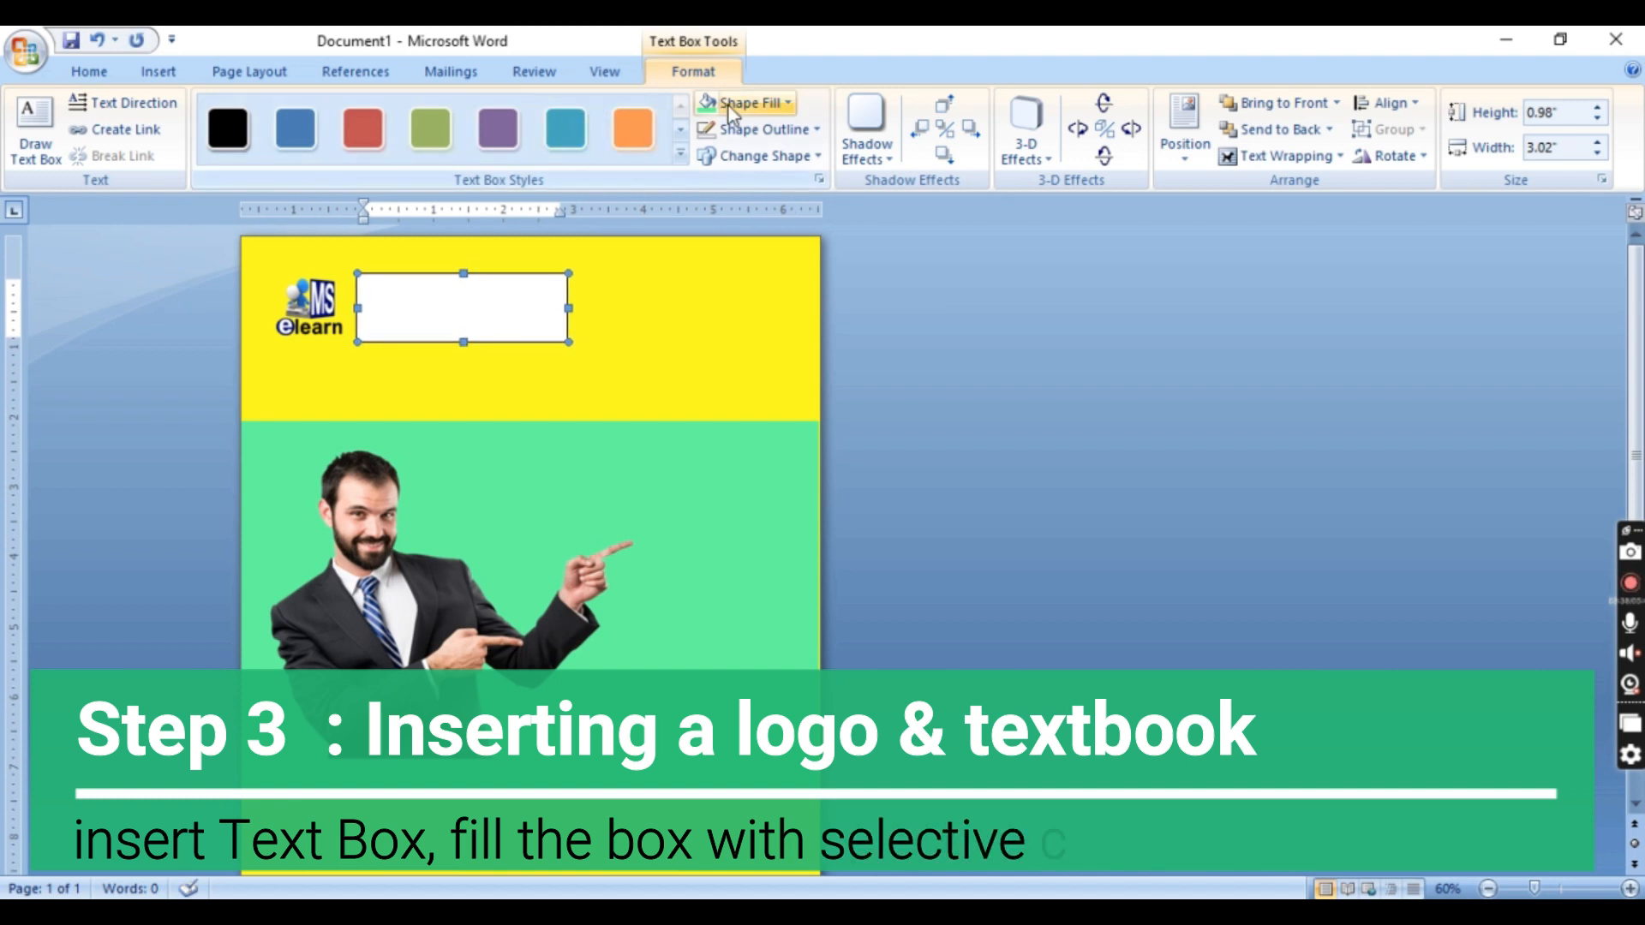
Set both the fill and the outline of the text box to yellow
left_click(755, 104)
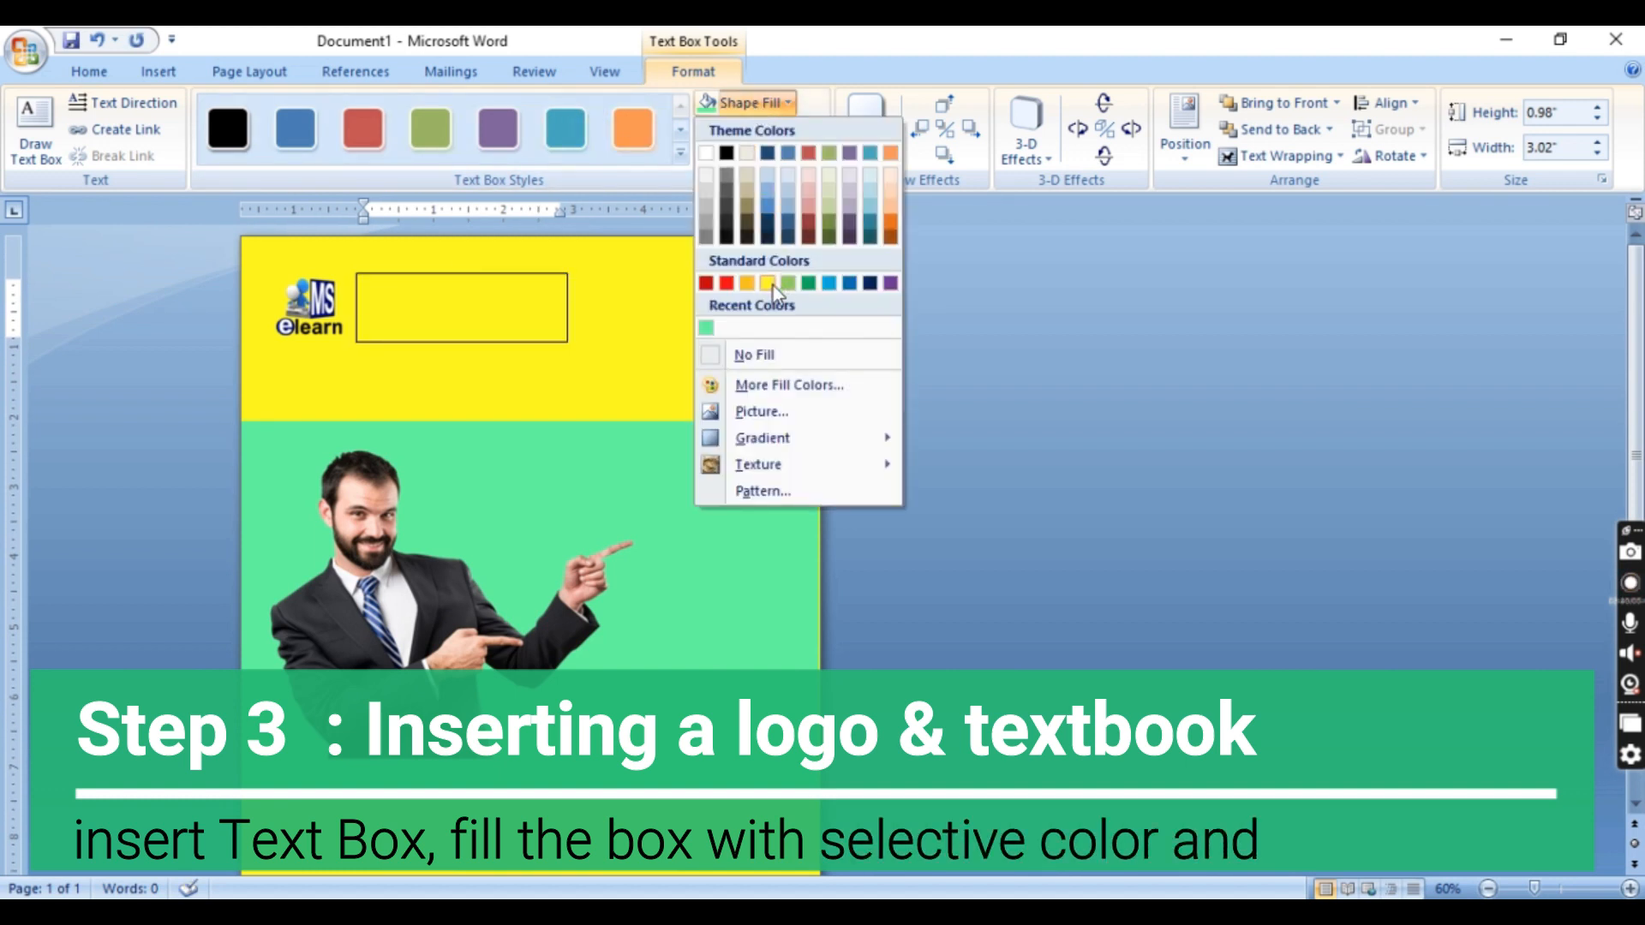
left_click(773, 286)
left_click(770, 127)
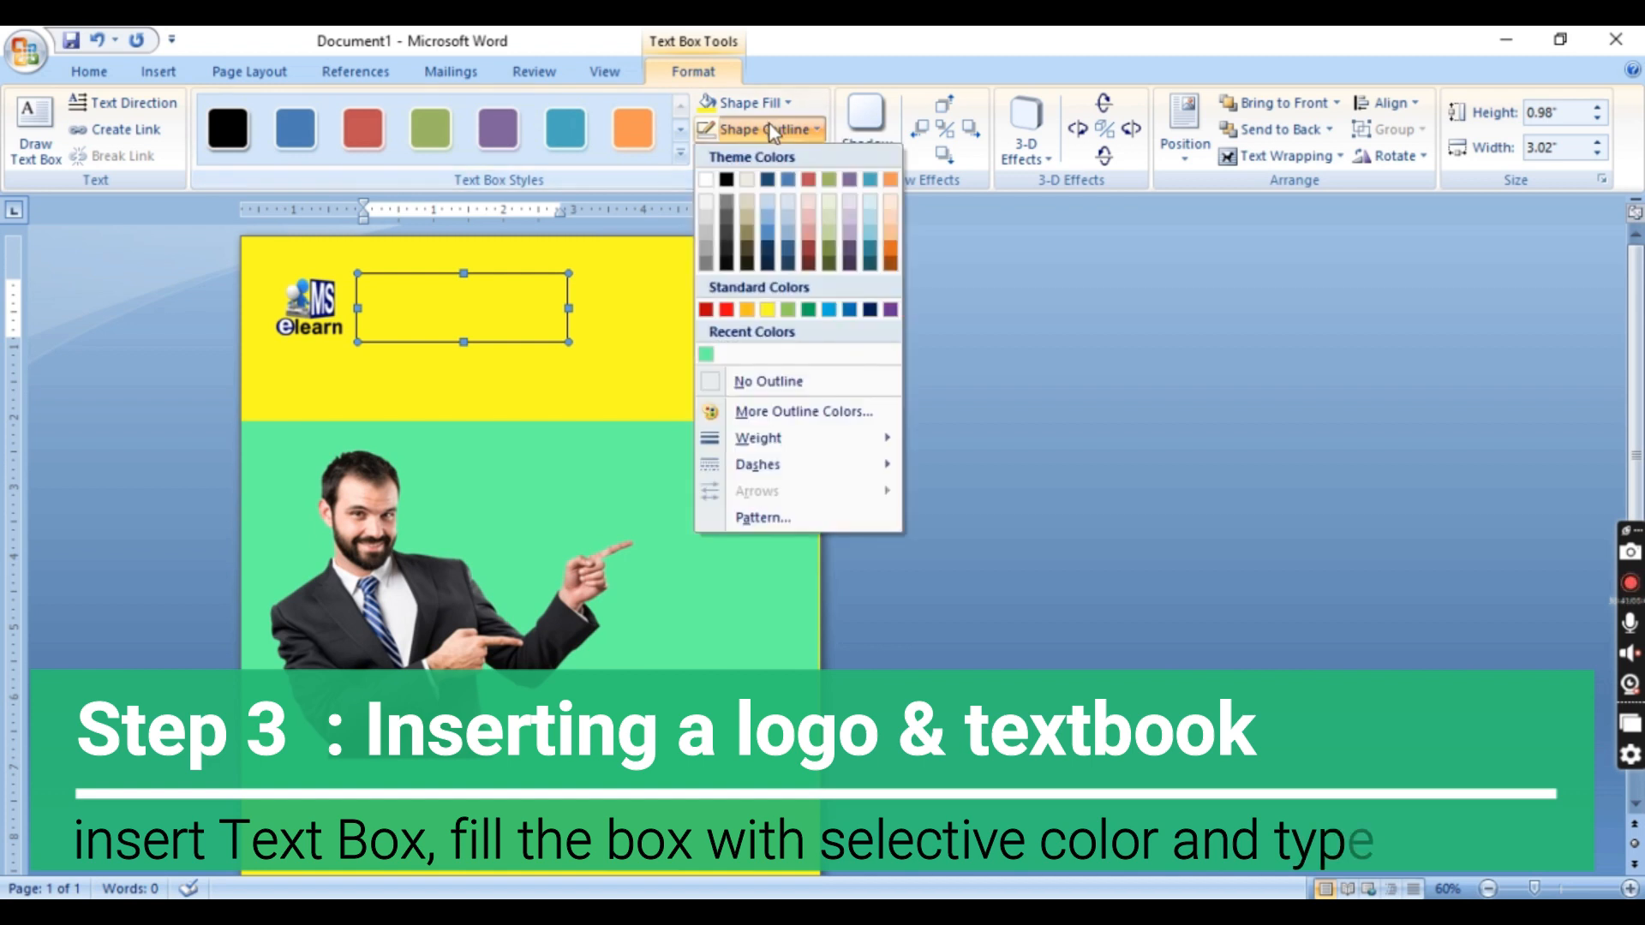
left_click(764, 310)
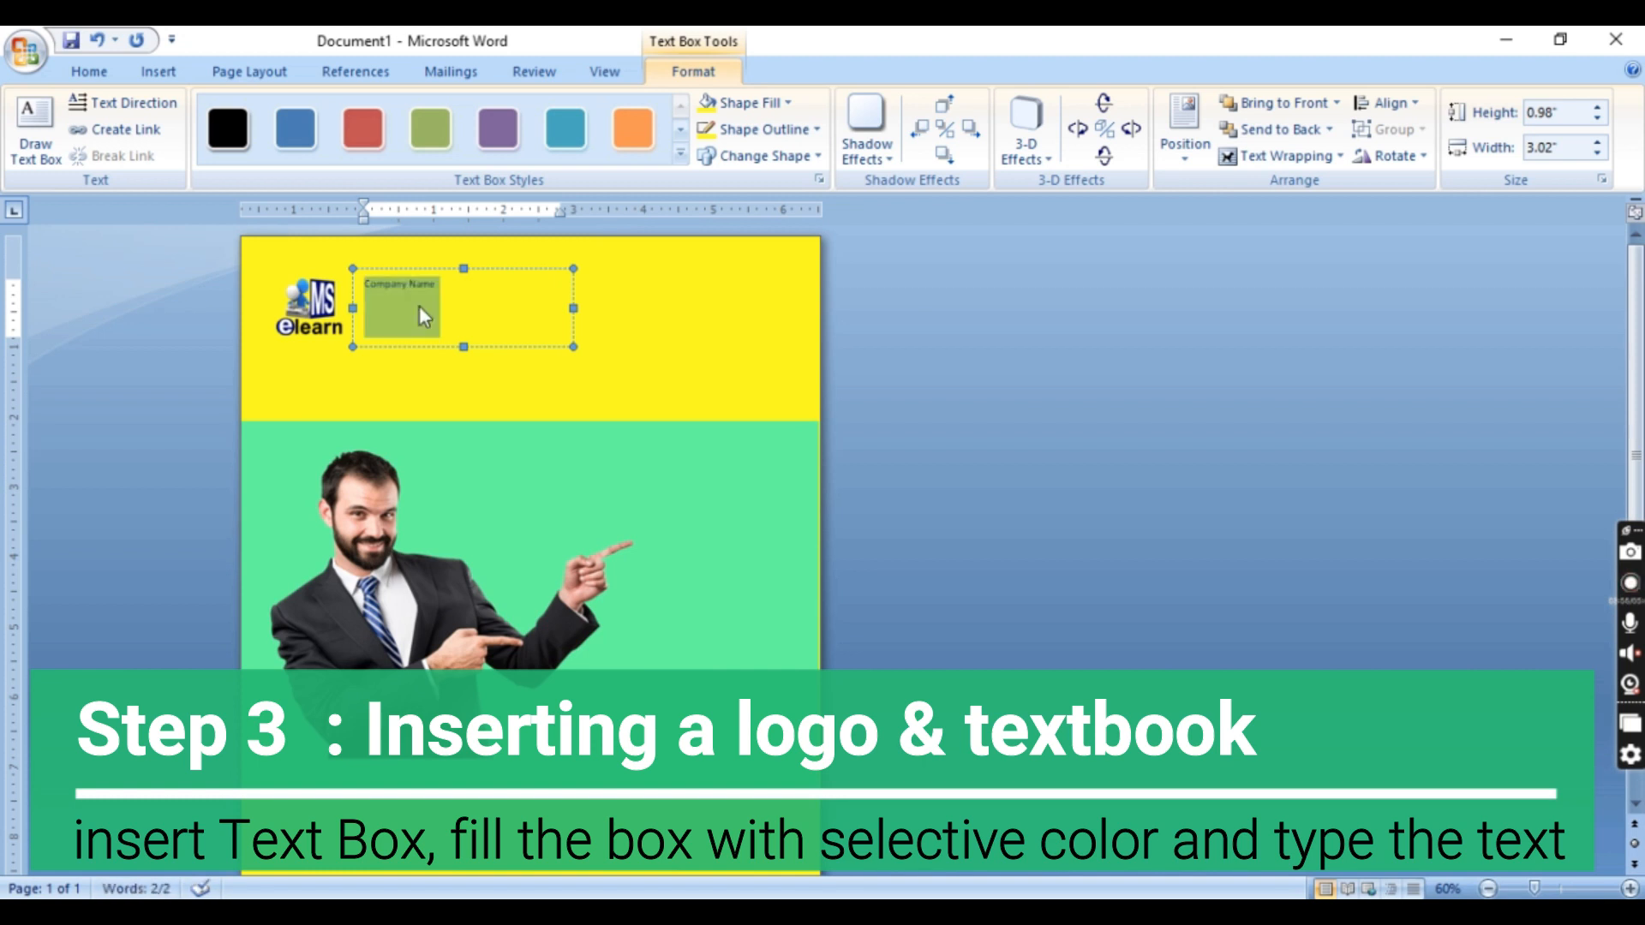
Enter "Company Name" in the widened text box and format it bold at size 40
key("ctrl+bracketright")
key("ctrl+bracketright")
key("ctrl+bracketright")
key("ctrl+bracketright")
key("ctrl+bracketright")
key("ctrl+bracketright")
key("ctrl+bracketright")
key("ctrl+bracketright")
key("ctrl+bracketright")
key("ctrl+bracketright")
key("ctrl+bracketright")
key("ctrl+bracketright")
key("ctrl+bracketright")
key("ctrl+bracketright")
key("ctrl+bracketright")
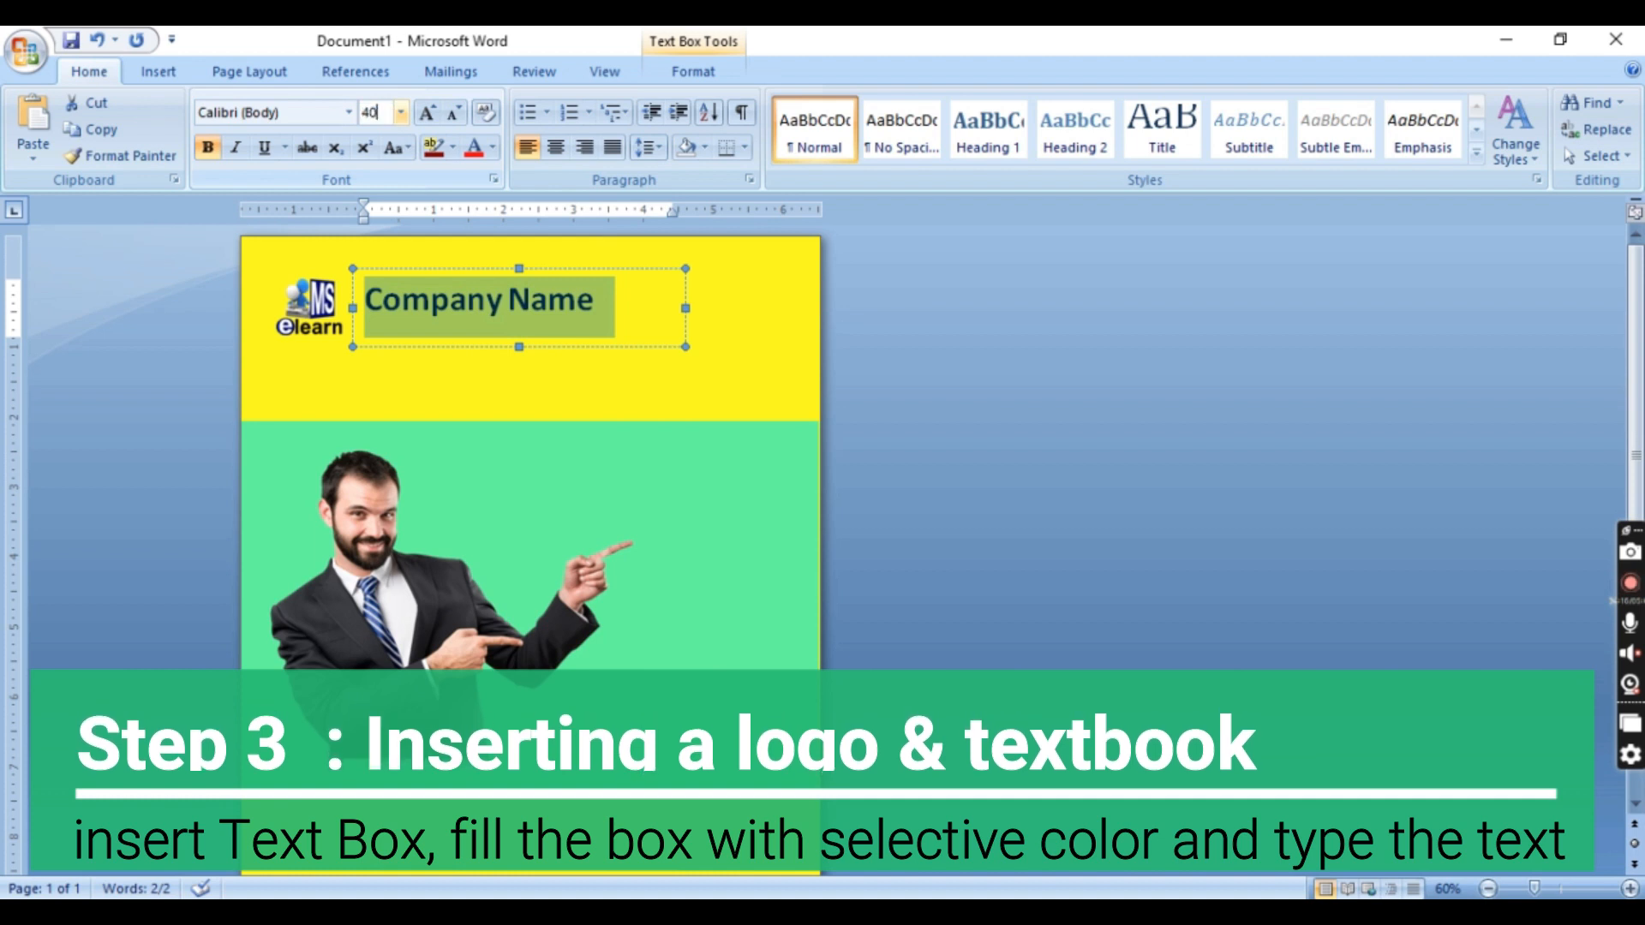
type("40")
key("Return")
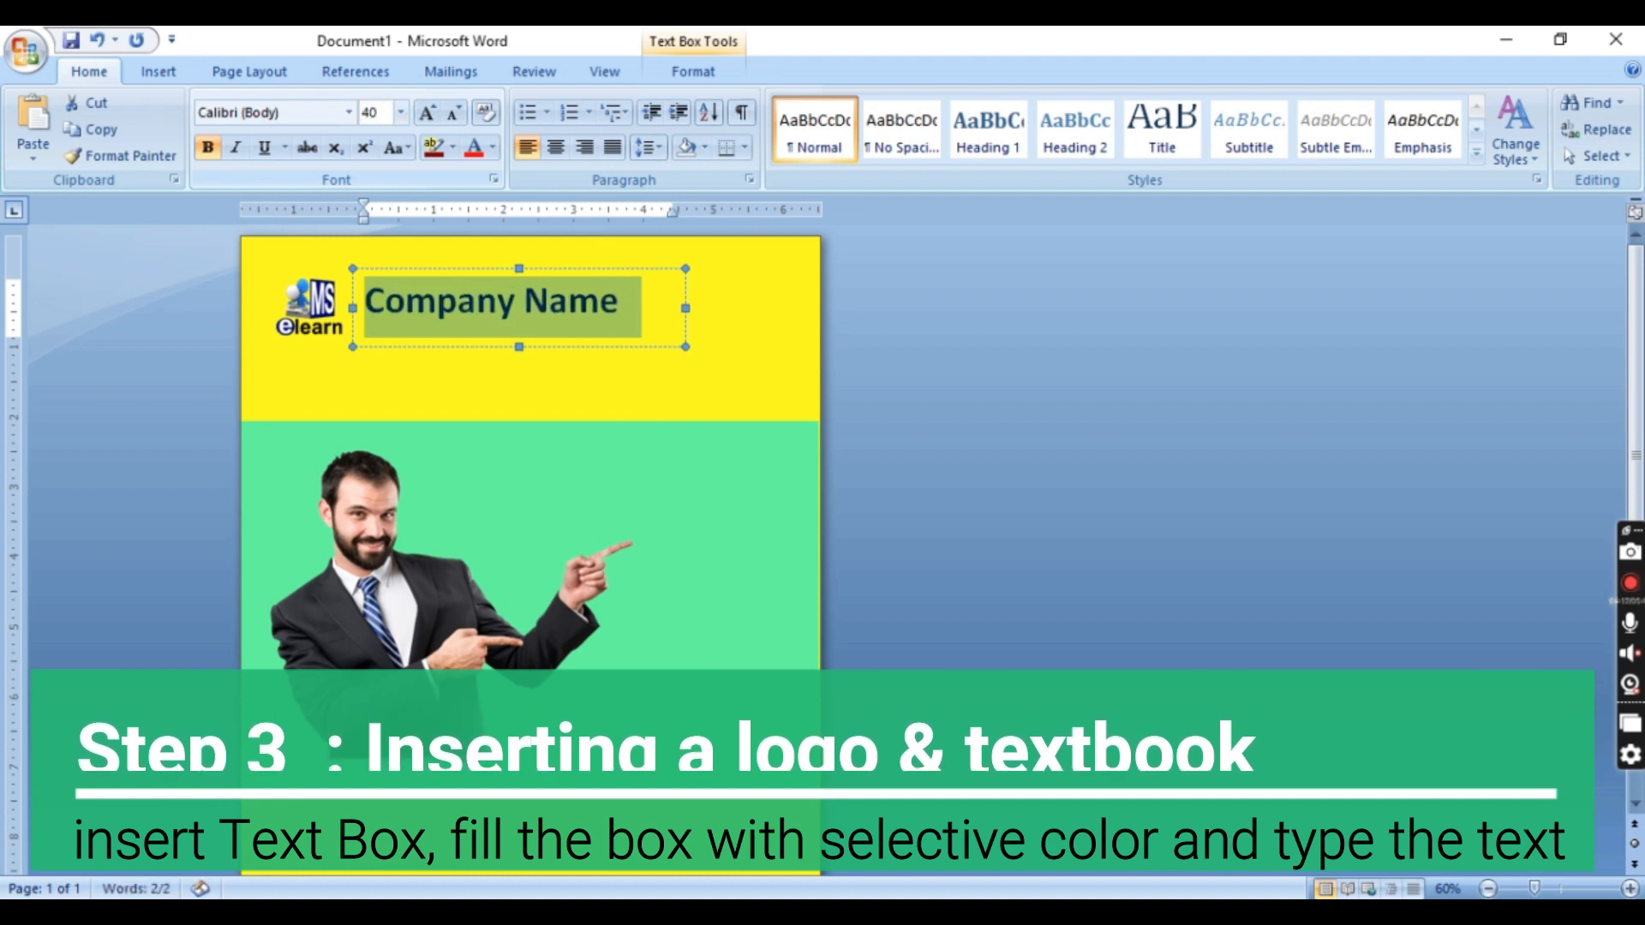
left_click(641, 306)
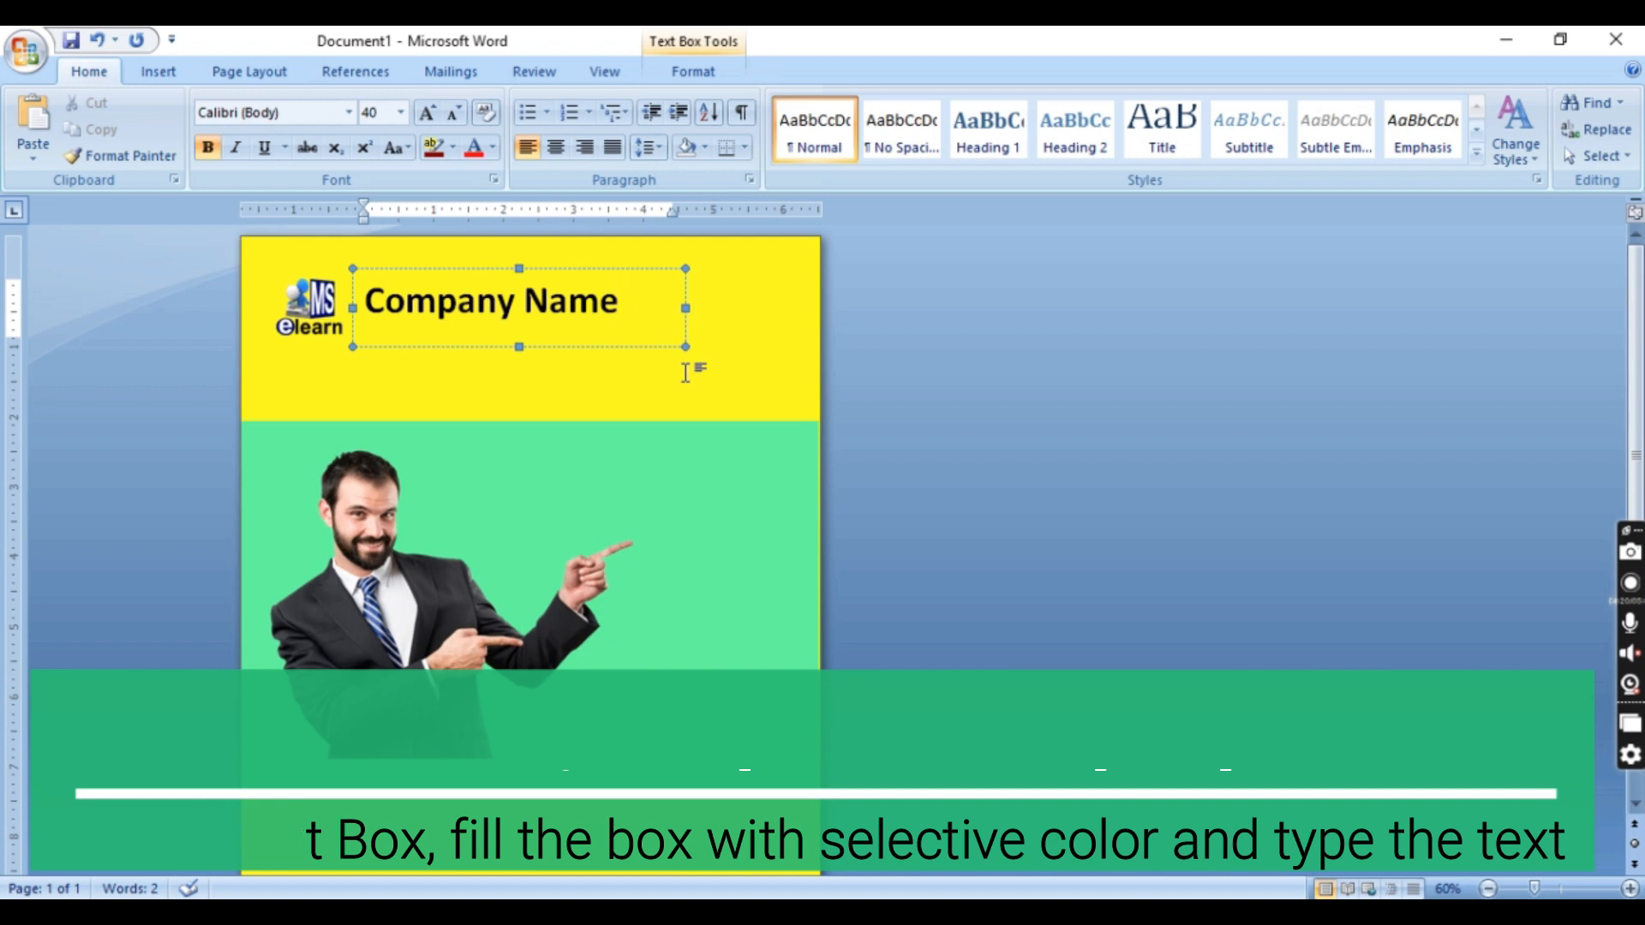
left_click(714, 382)
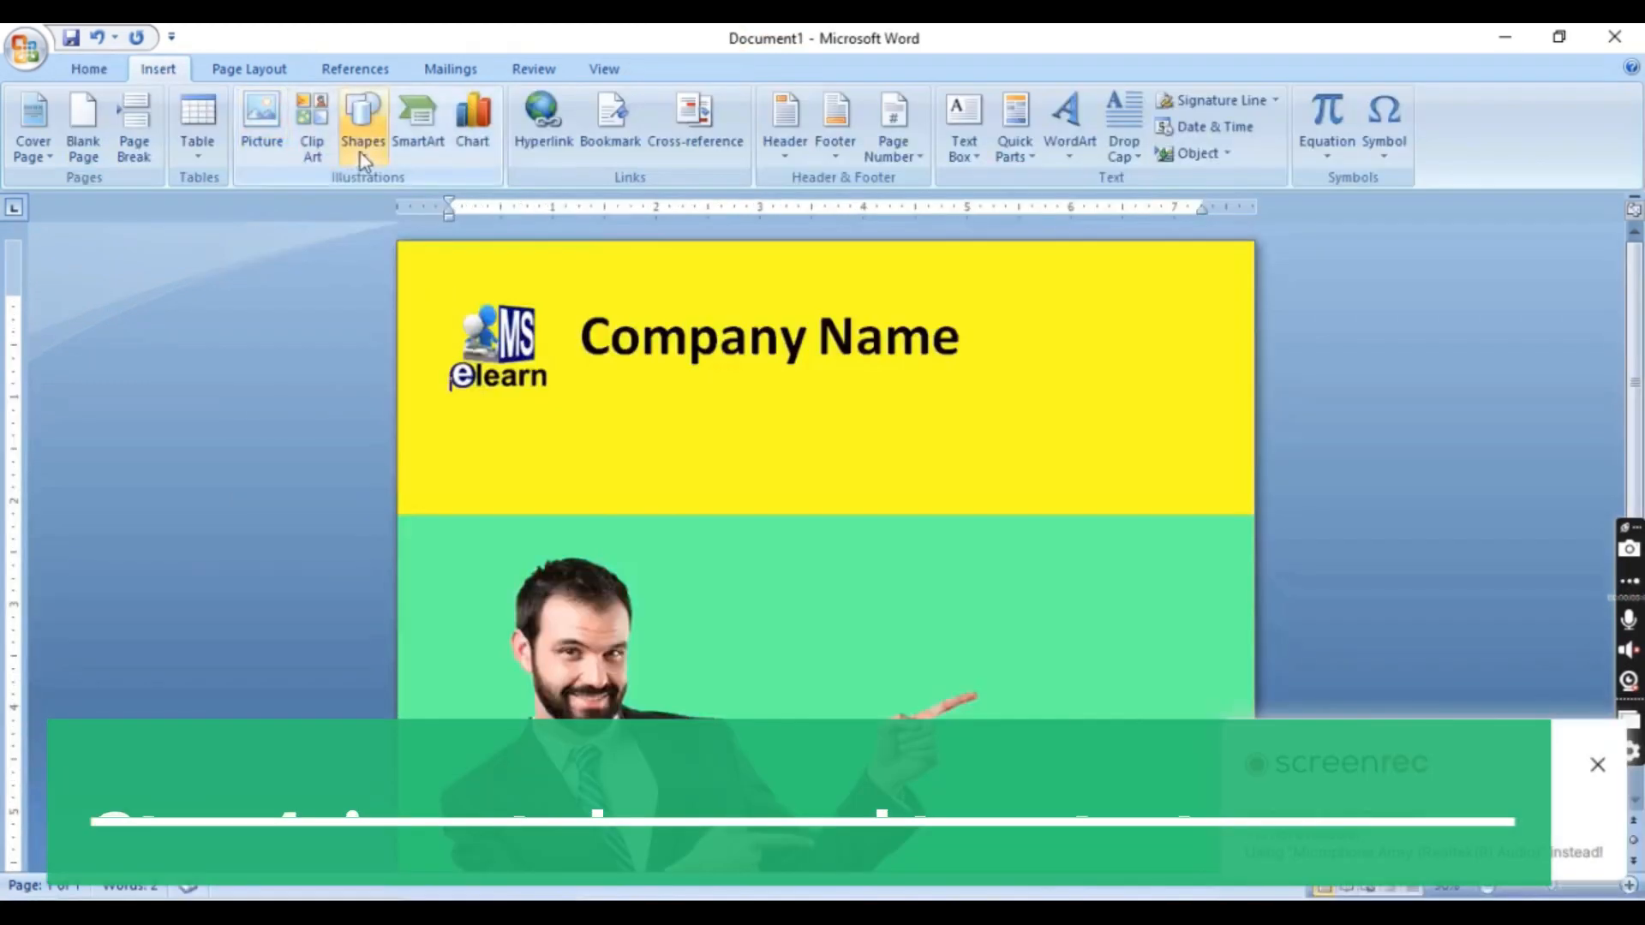
Draw a parallelogram about 5.93 by 0.44 inches over the yellow-green boundary with a shortened slant, running past the page's left edge
left_click(361, 147)
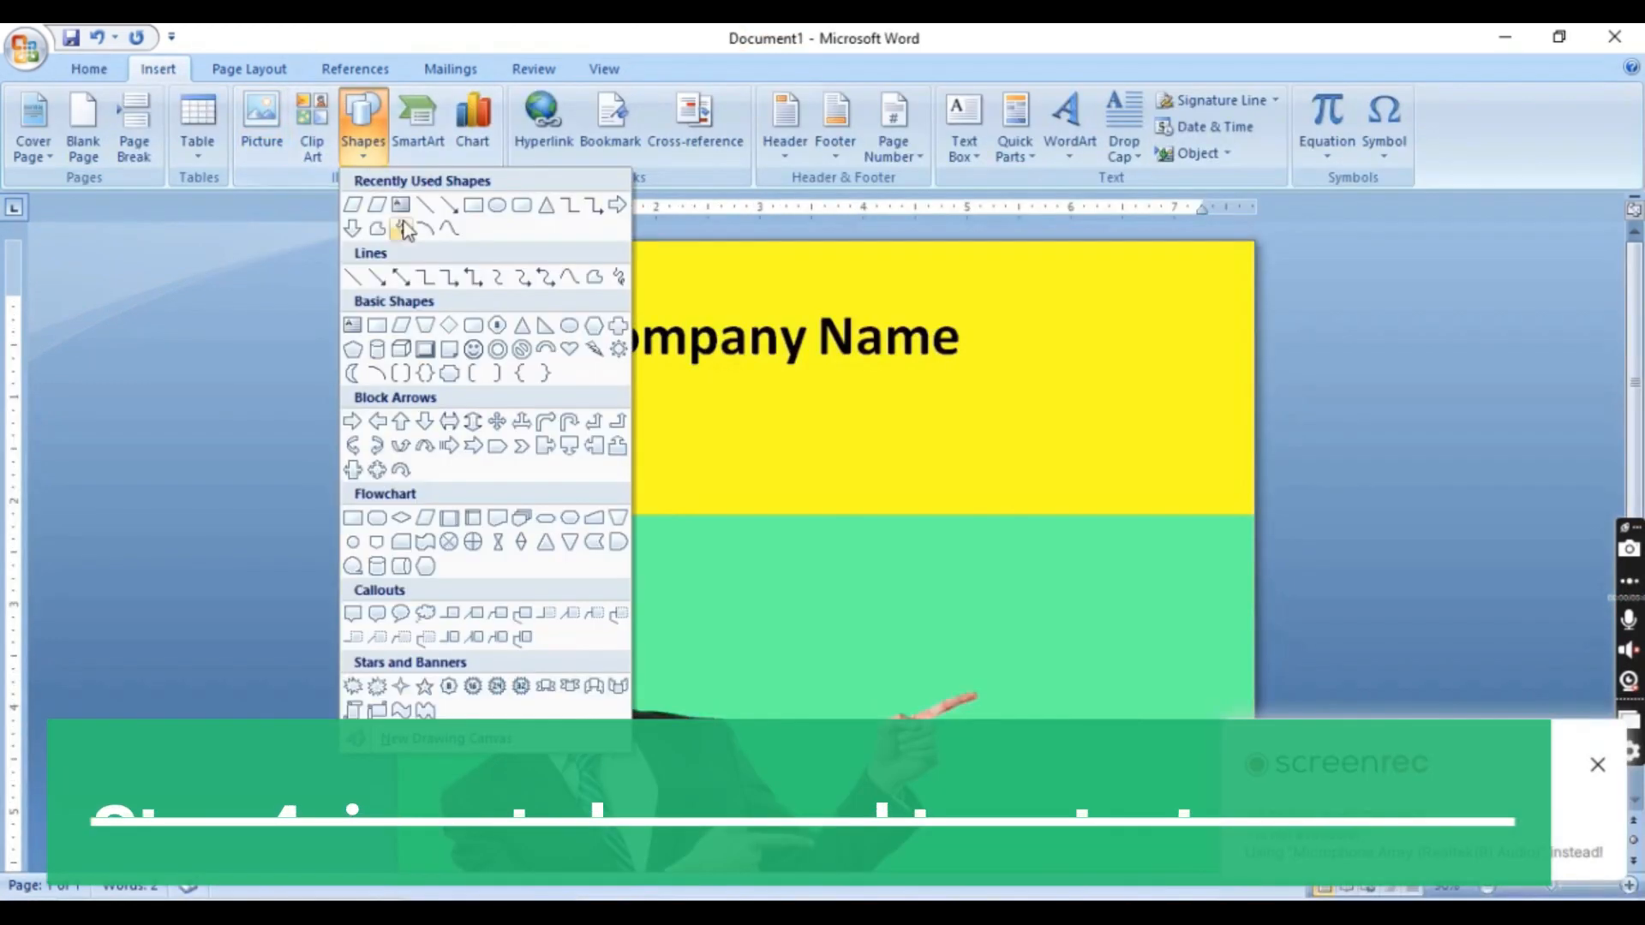
left_click(352, 206)
mouse_move(409, 482)
left_mouse_down()
mouse_move(642, 492)
mouse_move(925, 540)
mouse_move(1022, 528)
left_mouse_up()
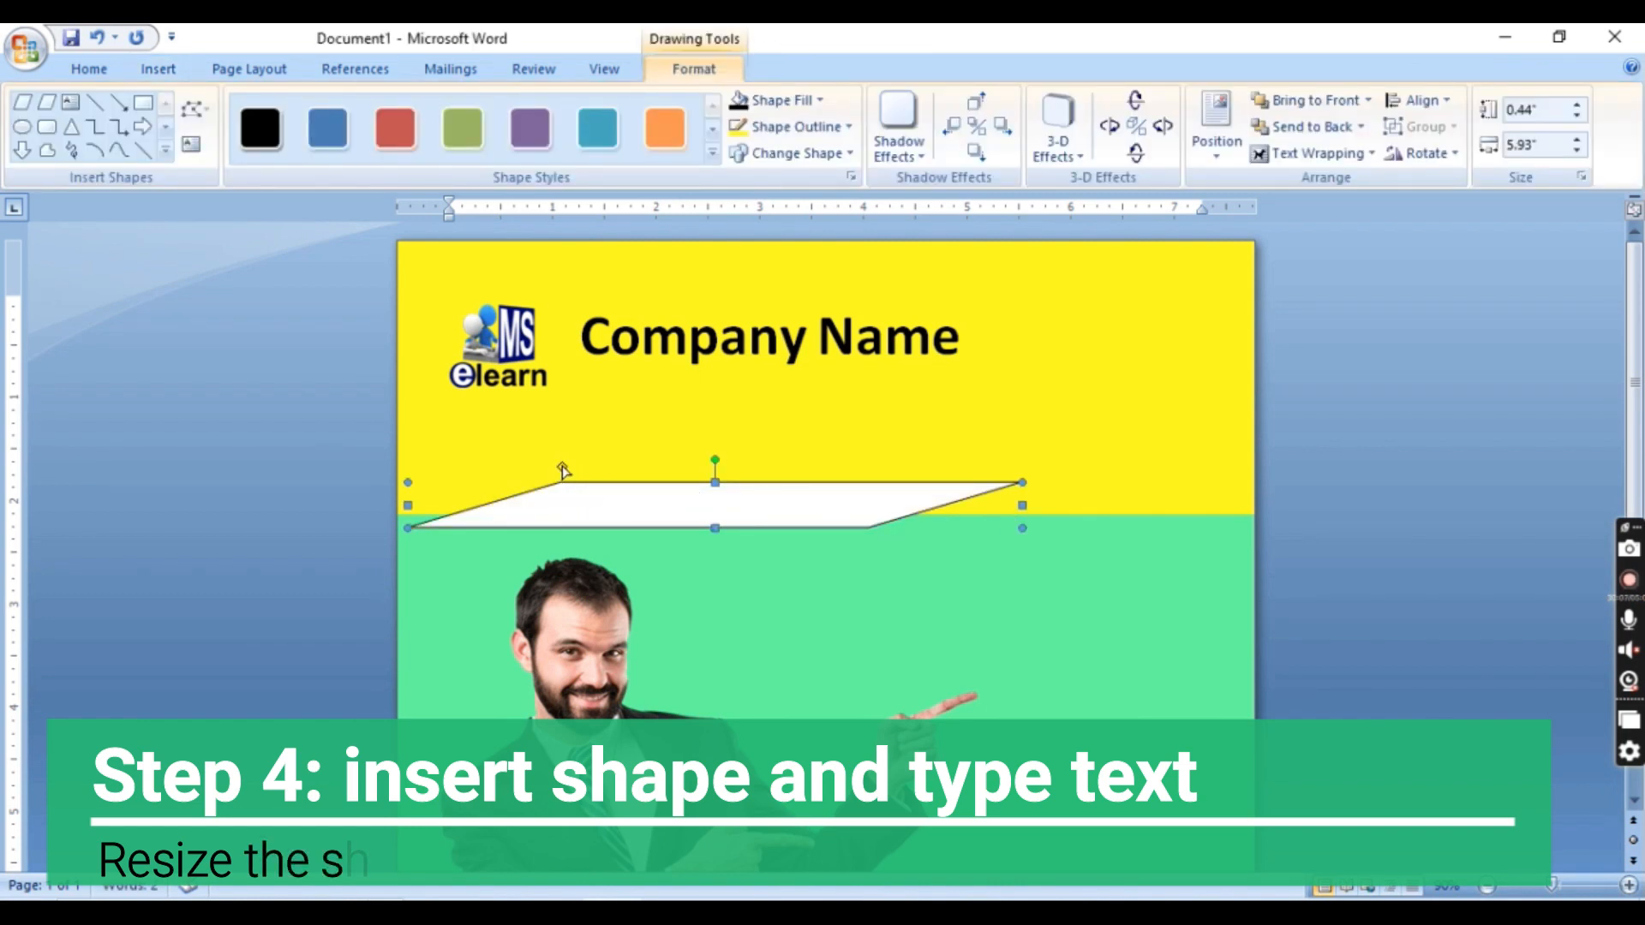
left_click_drag(563, 467, 477, 467)
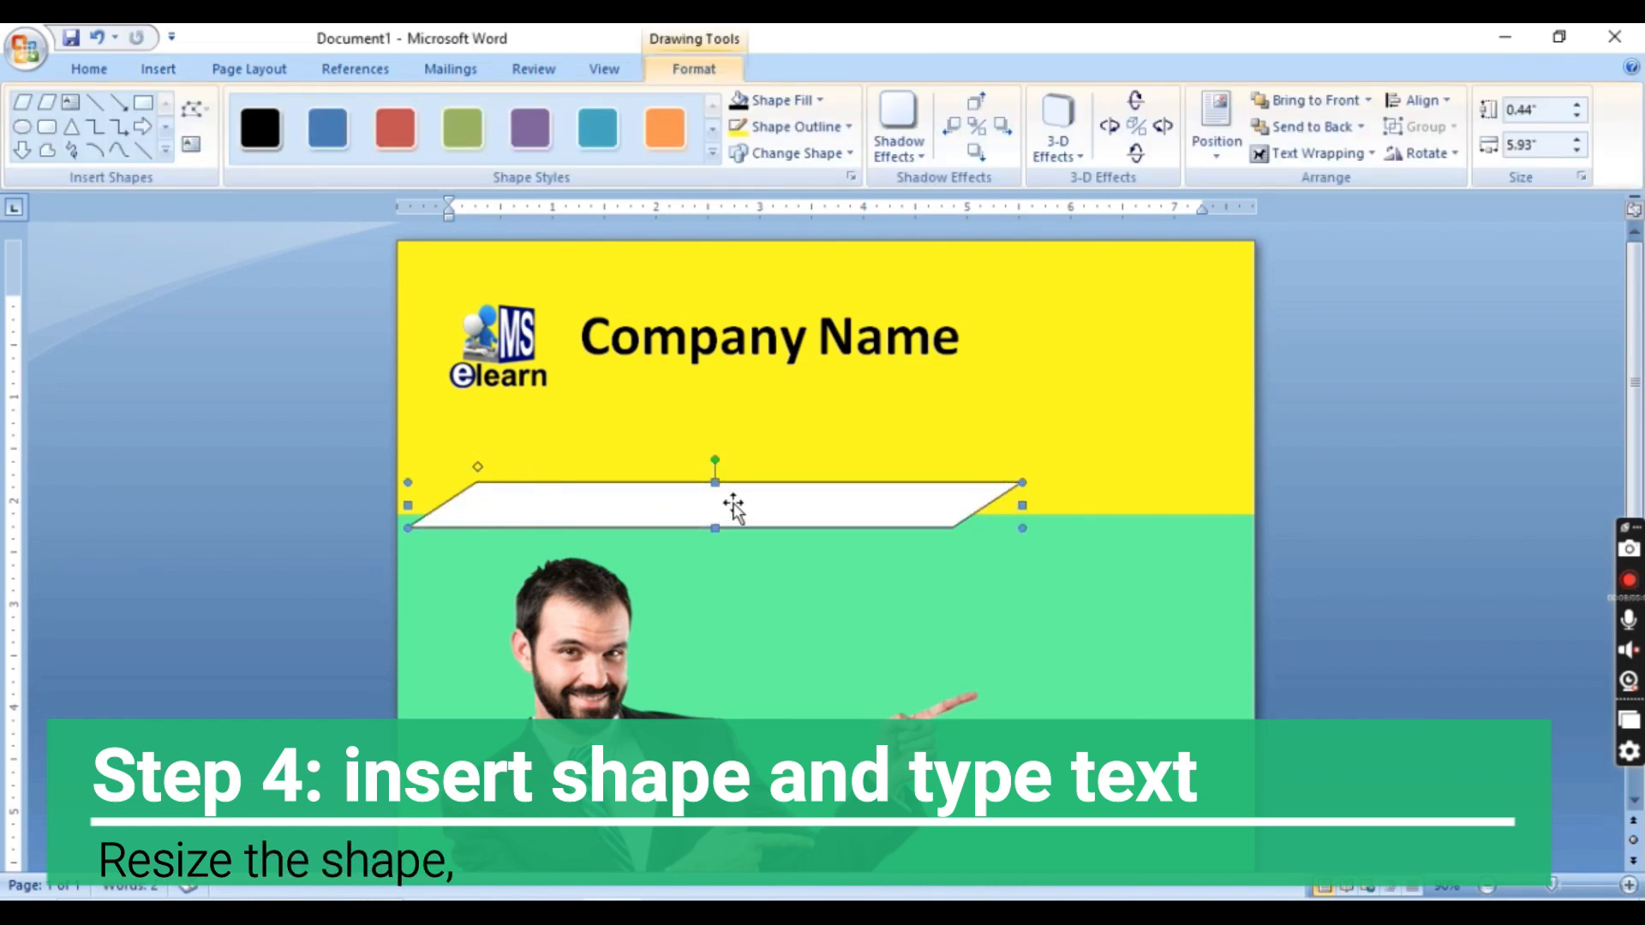
left_click_drag(657, 503, 637, 504)
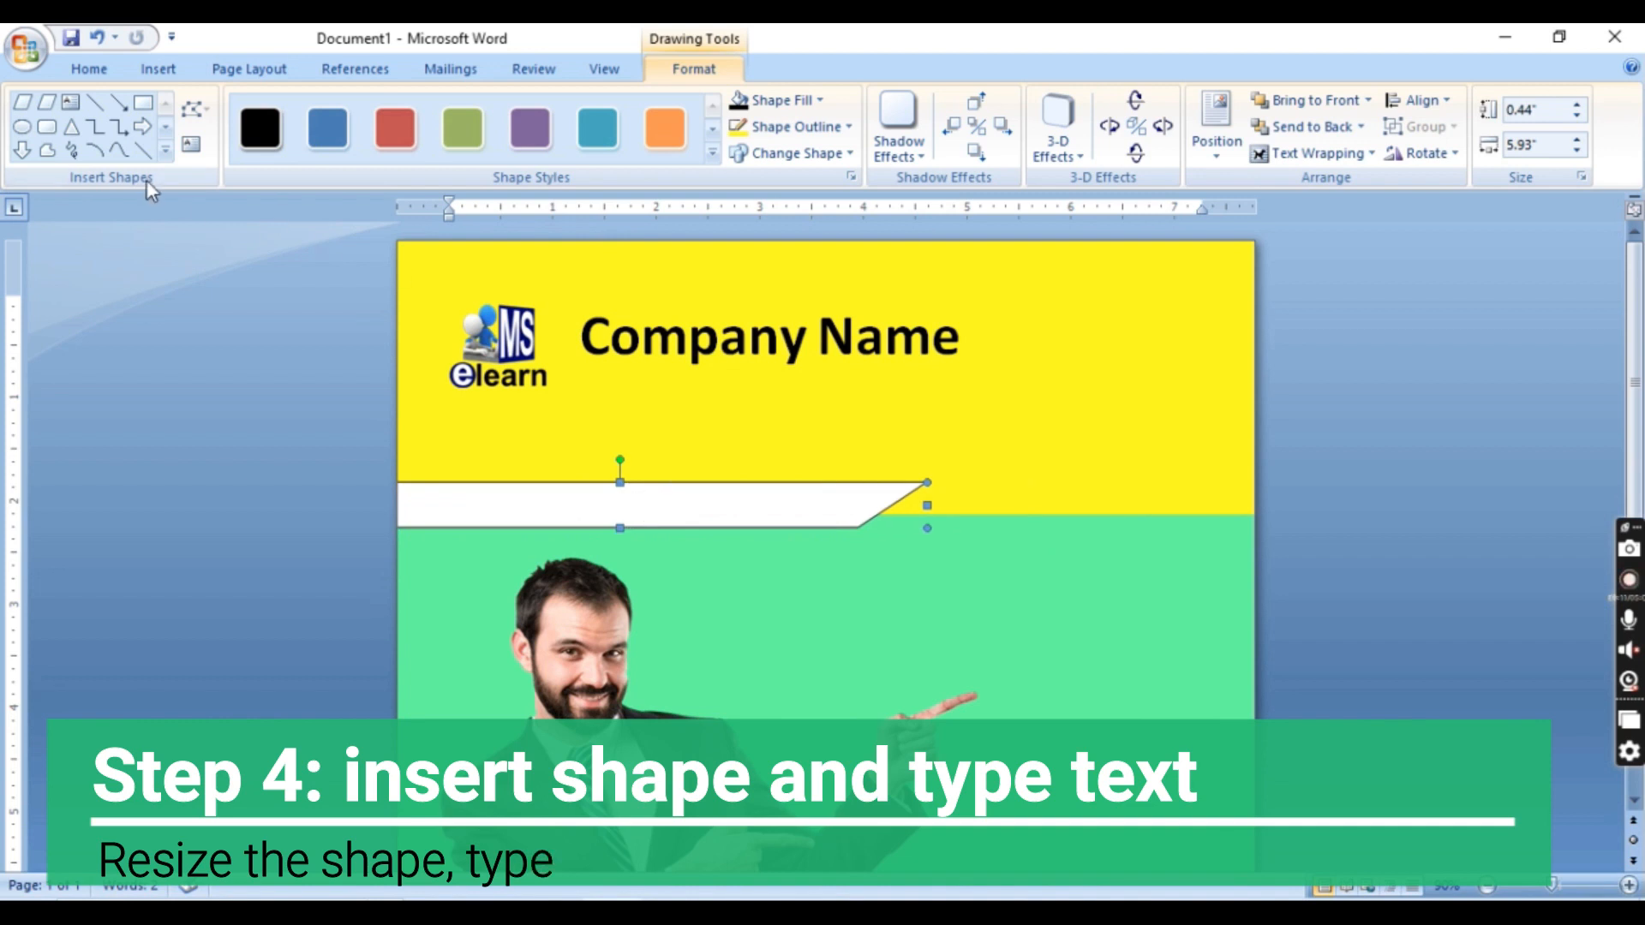
left_click(194, 147)
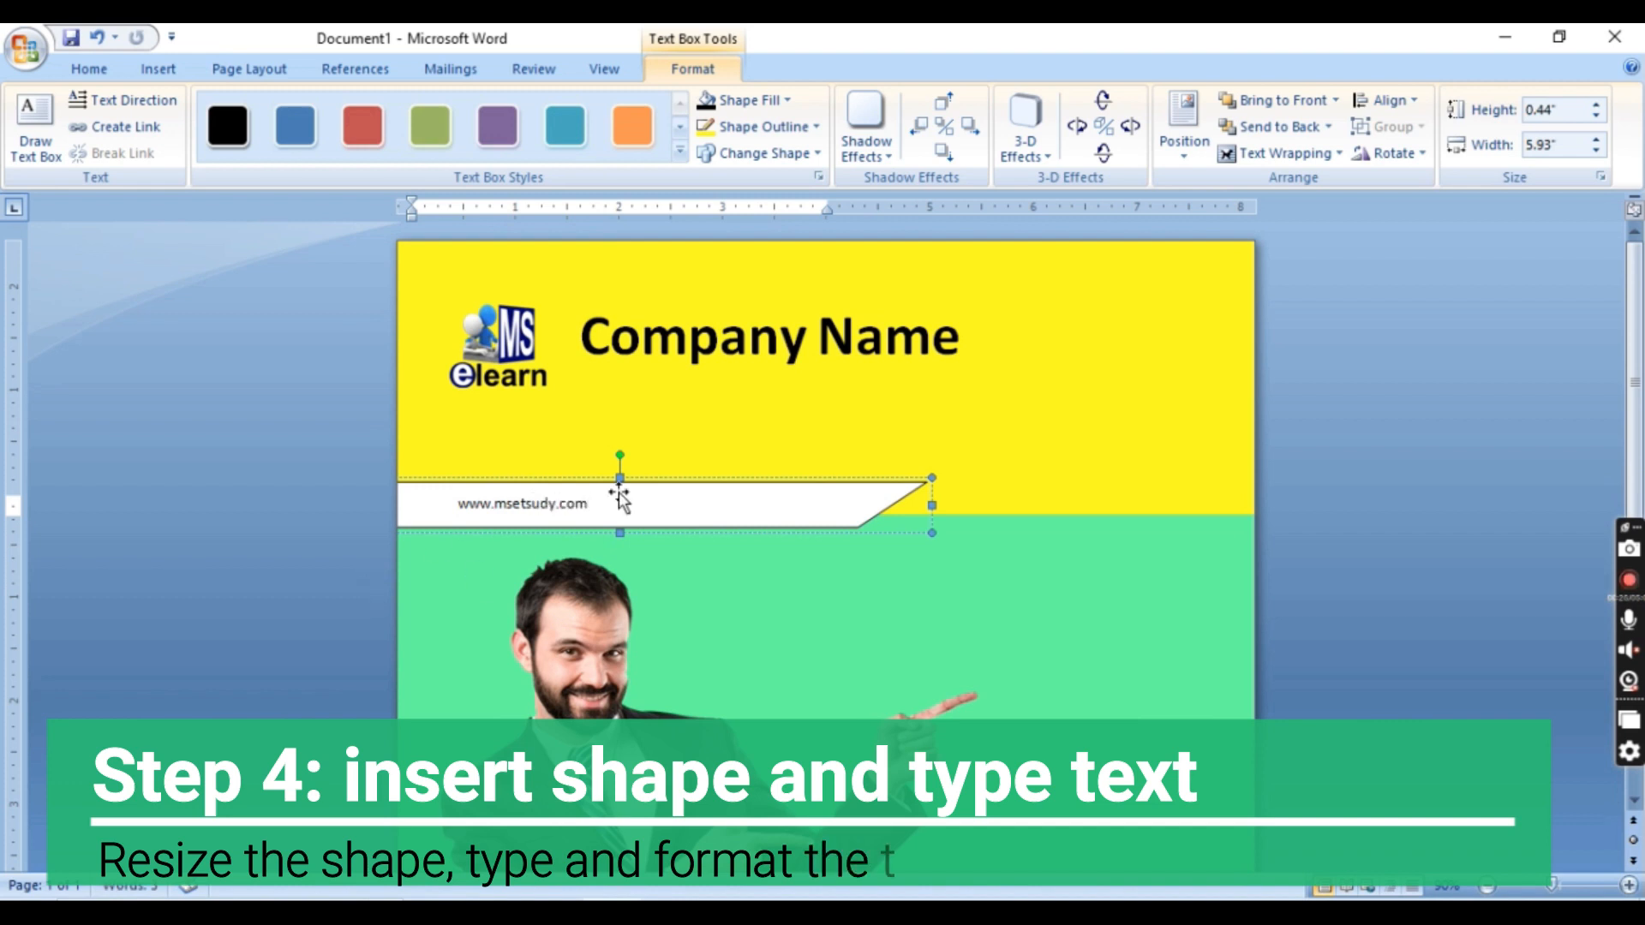
left_click_drag(593, 501, 454, 515)
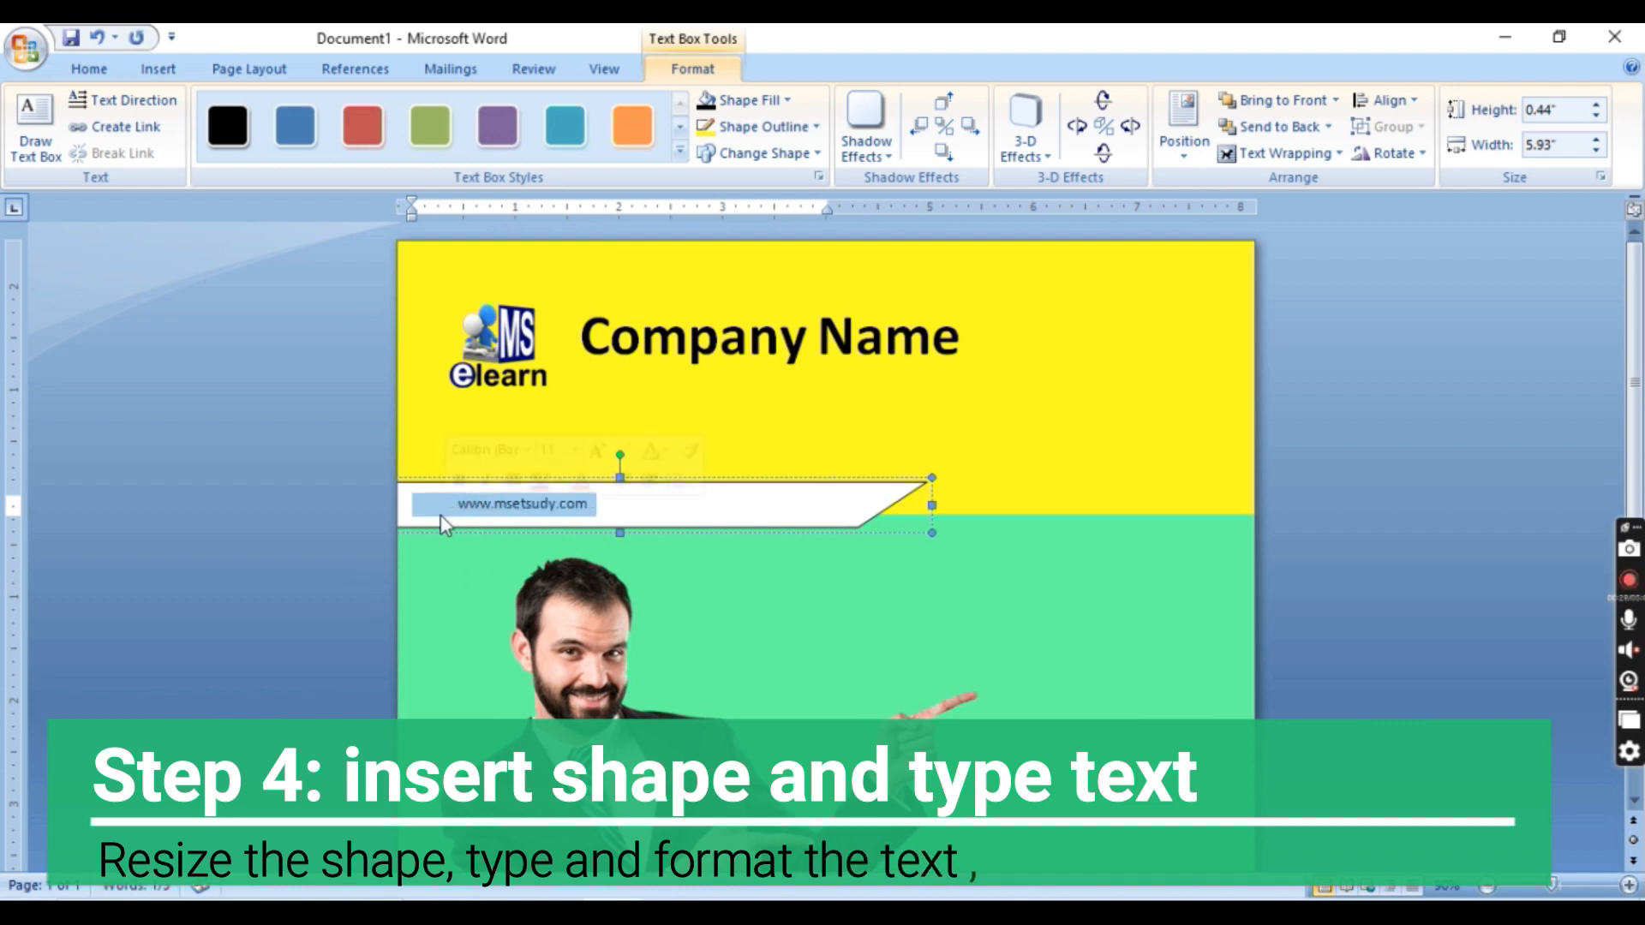
left_click(89, 68)
left_click(428, 110)
left_click(433, 118)
left_click(434, 118)
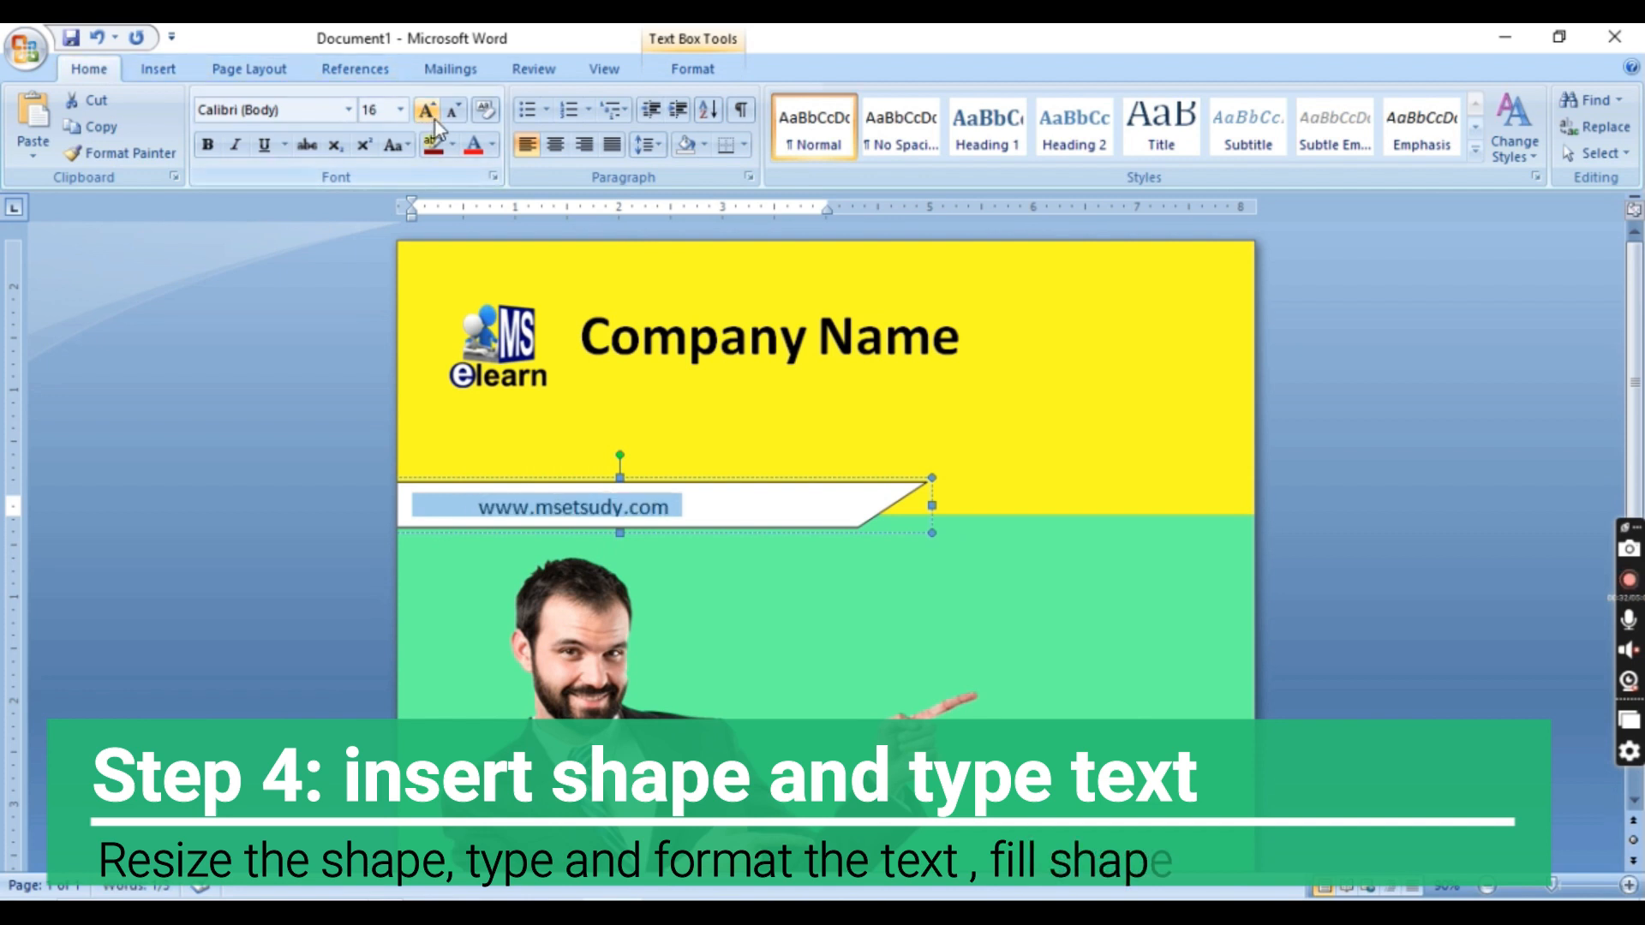
left_click(210, 146)
Increase the website banner's height to about 0.55 inches and fill it with black
left_click(623, 544)
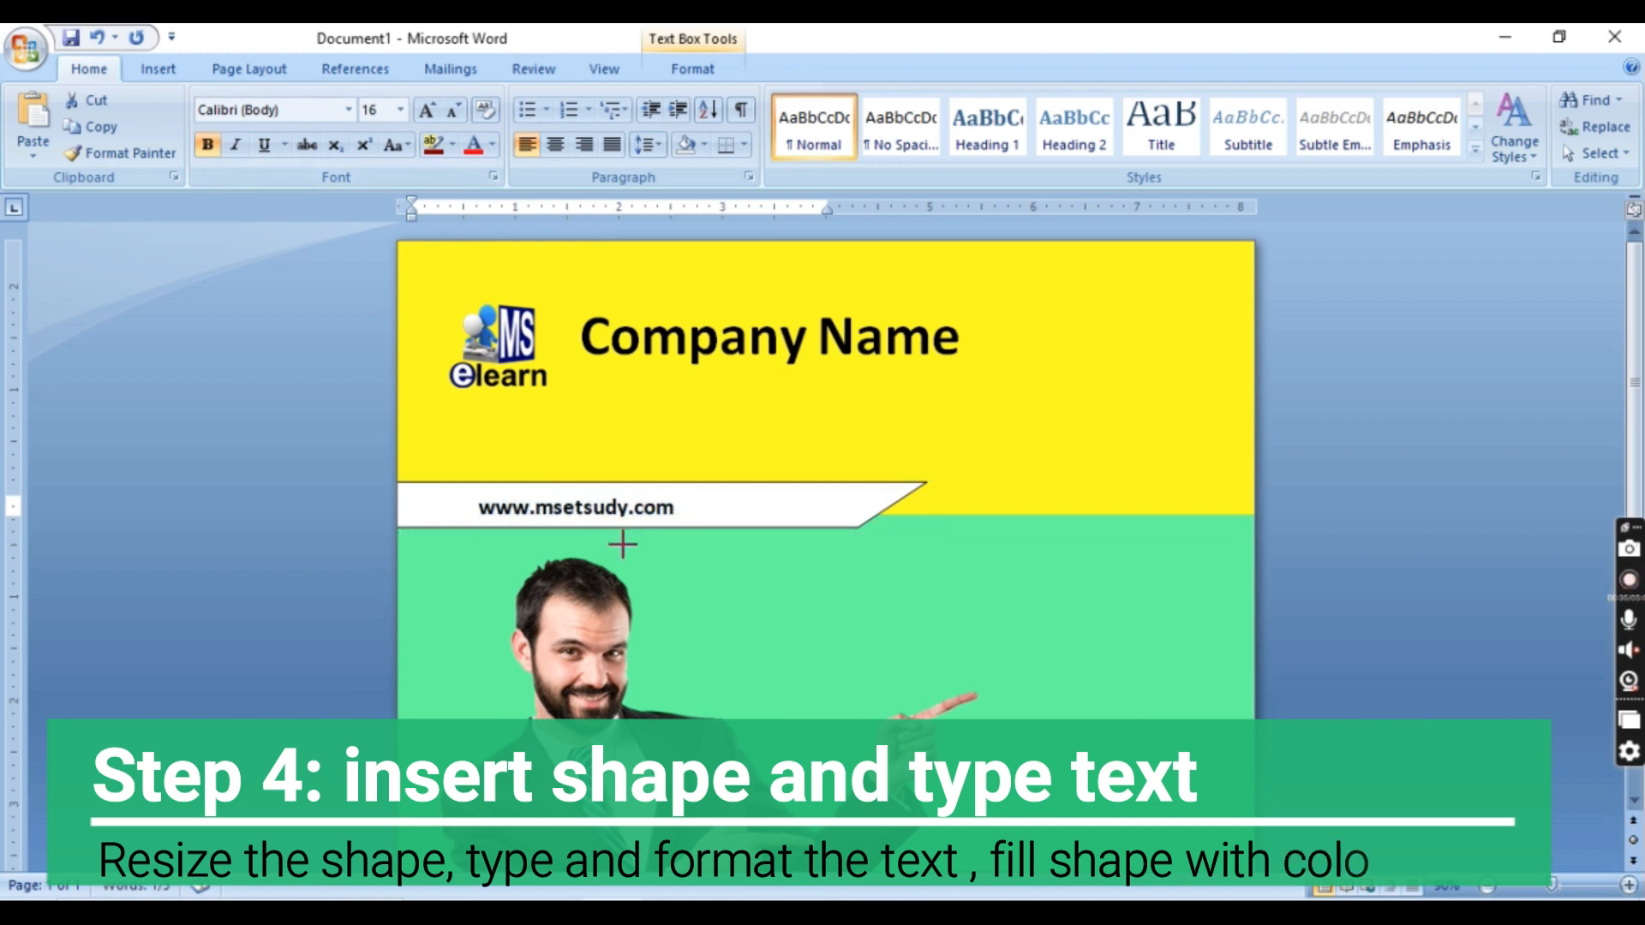
left_click_drag(625, 546, 624, 544)
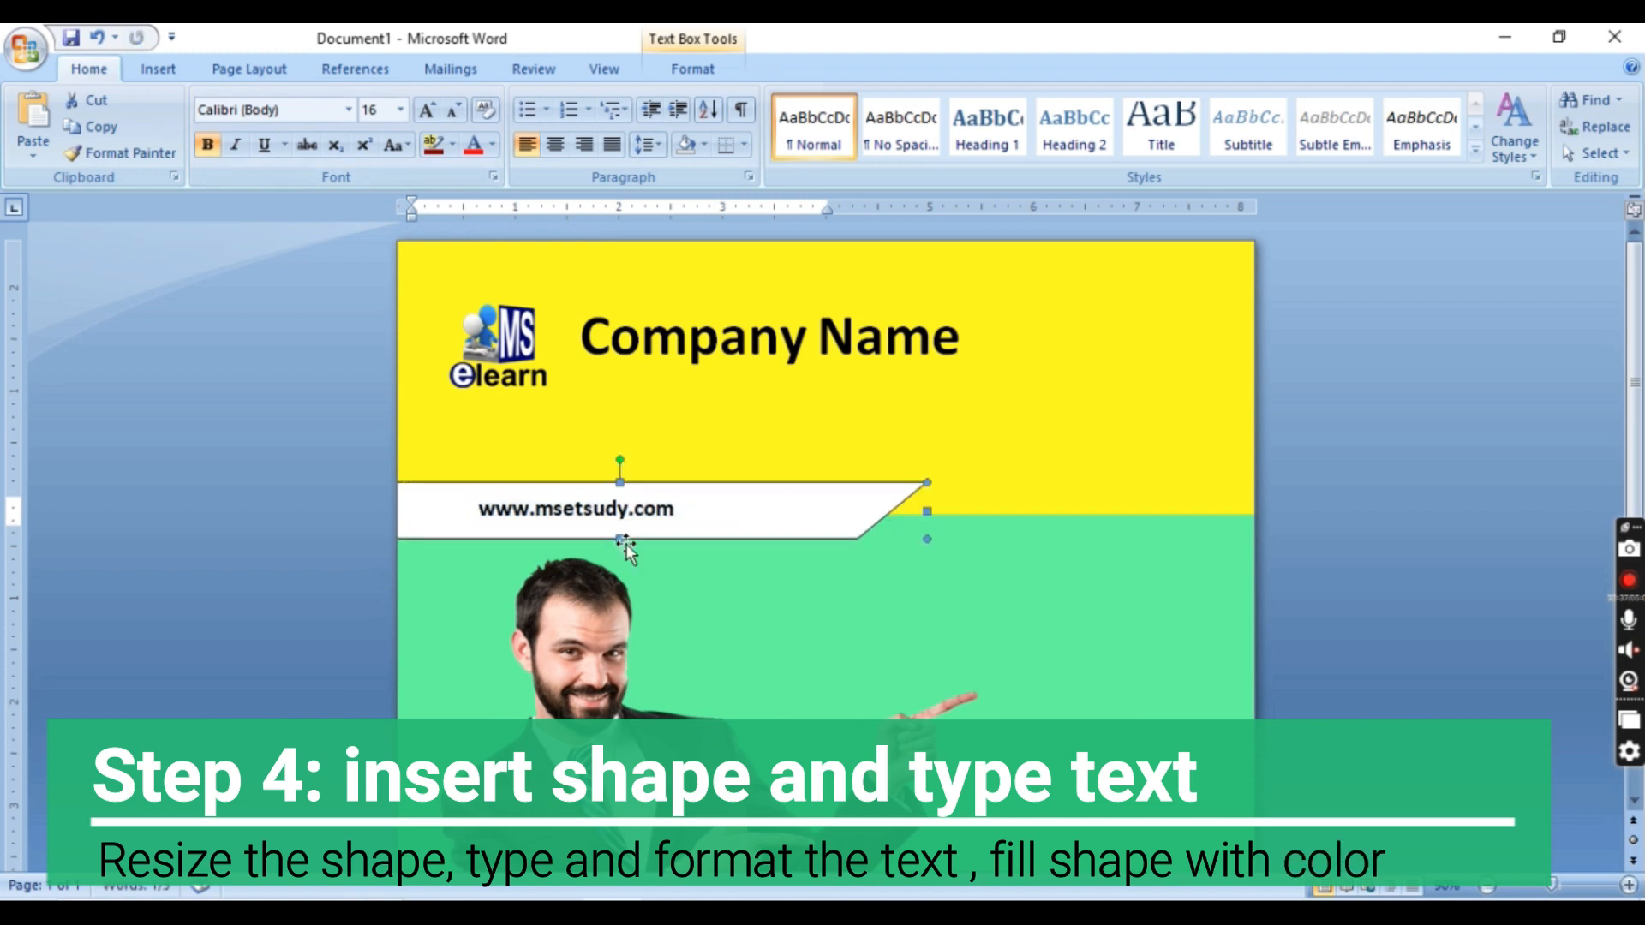
left_click(691, 68)
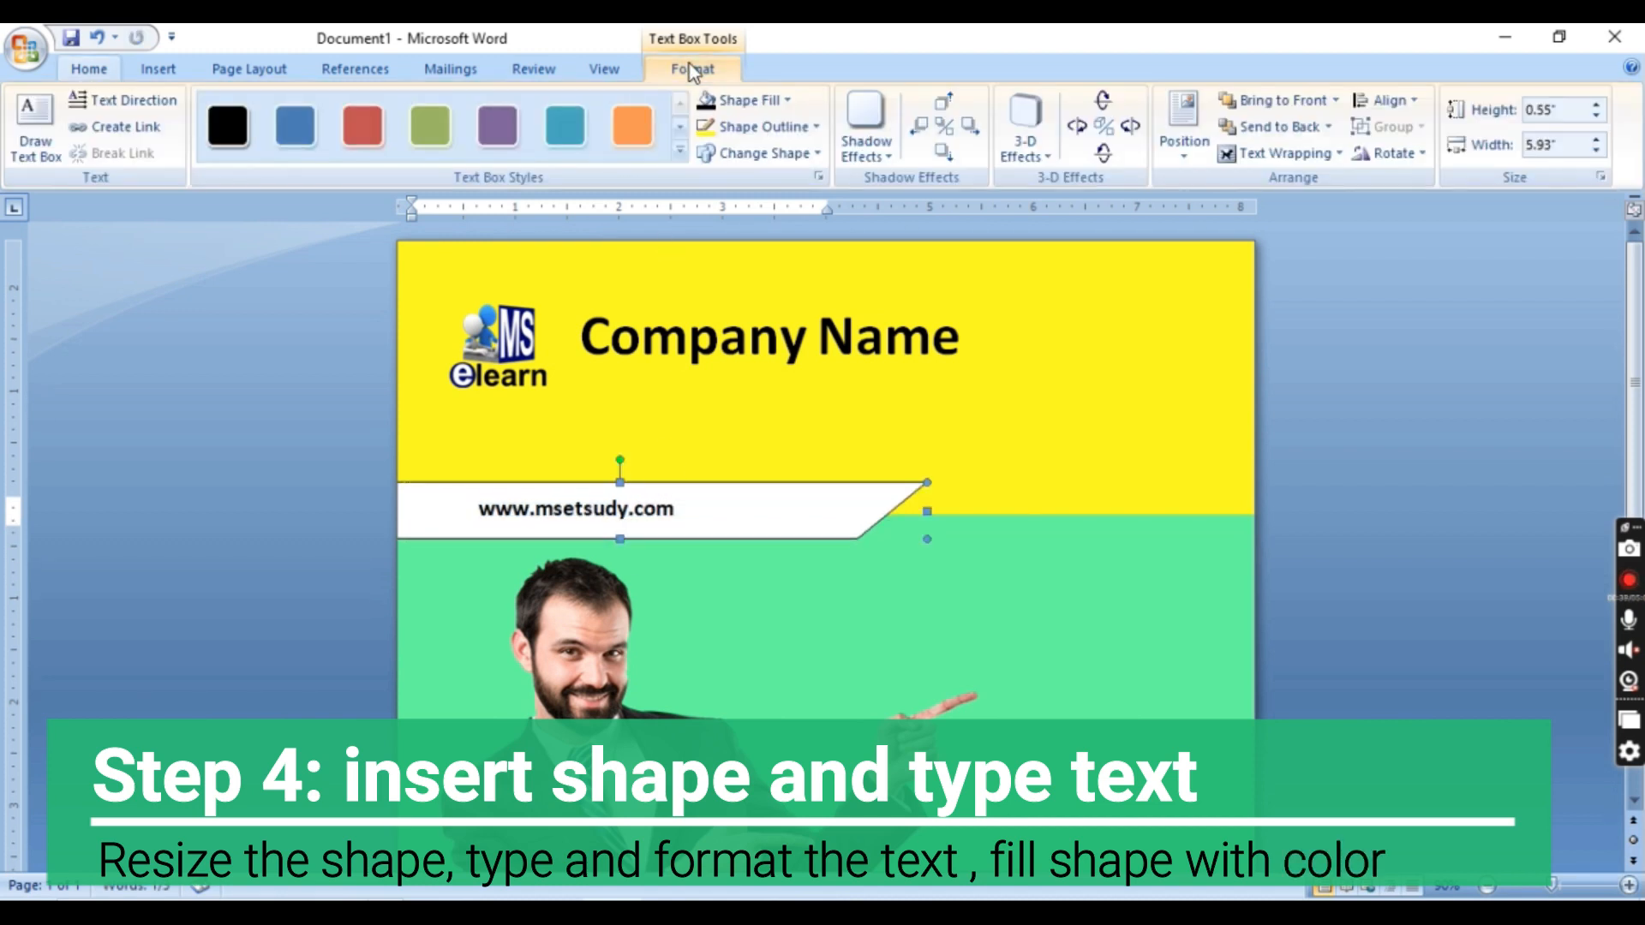
left_click(747, 105)
left_click(727, 154)
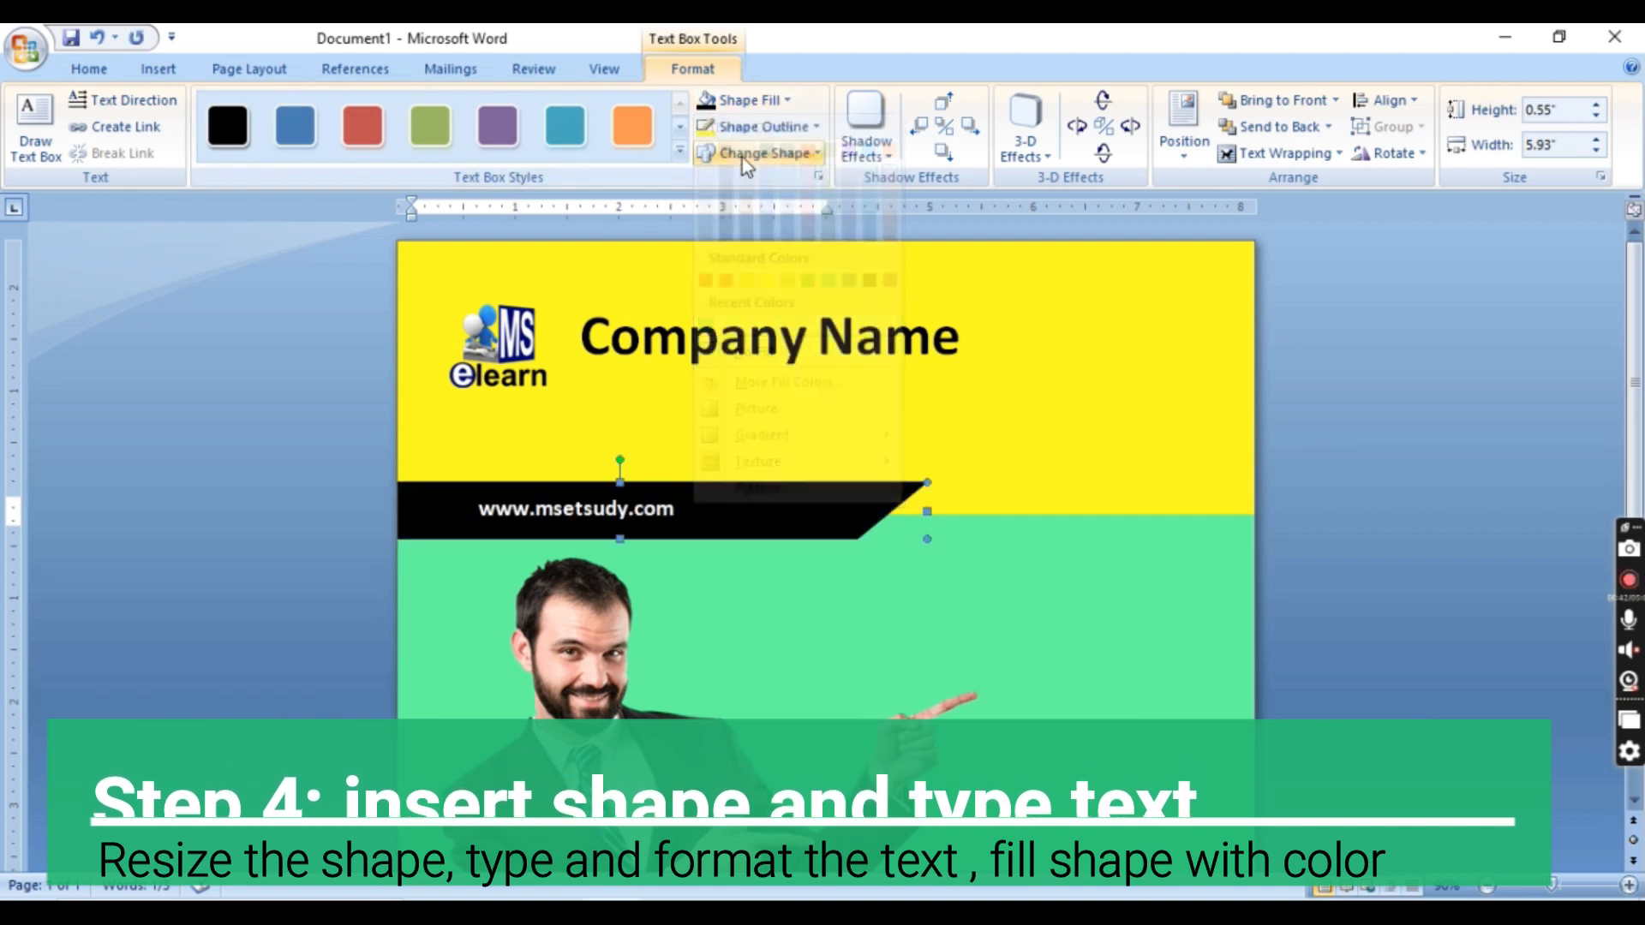
Nudge the black website banner slightly upward over the yellow-green boundary
key("Up")
key("Up")
key("Up")
key("Up")
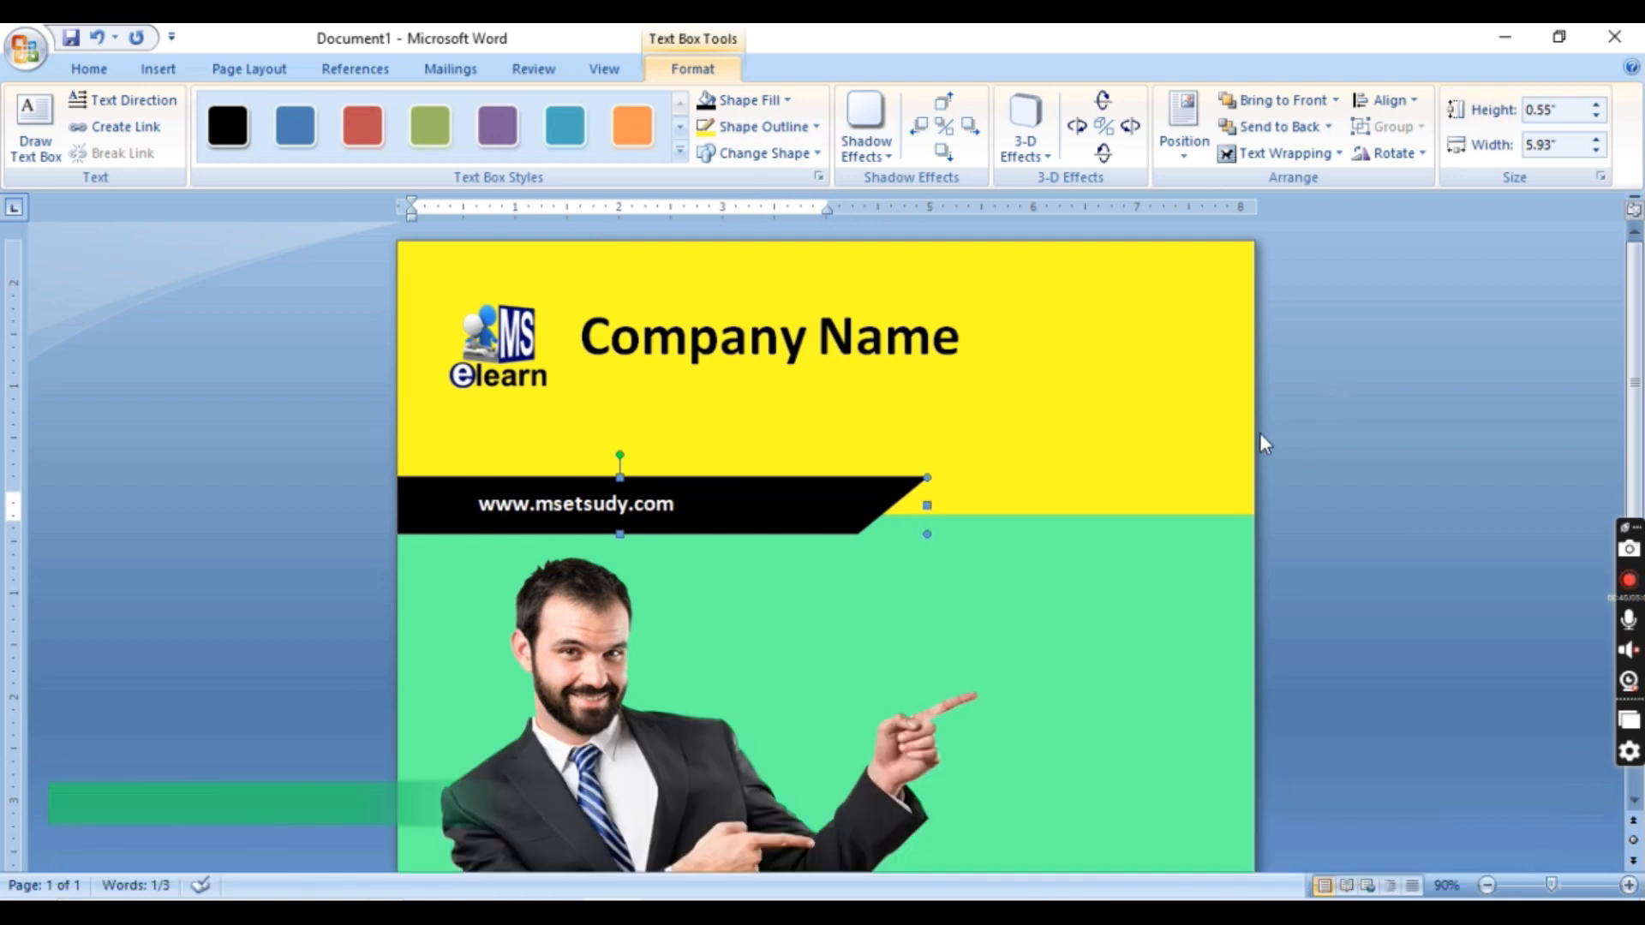
Duplicate the black banner, delete the copy's text and narrow it to about 1.42 inches
left_click(90, 69)
left_click(90, 134)
left_click(851, 424)
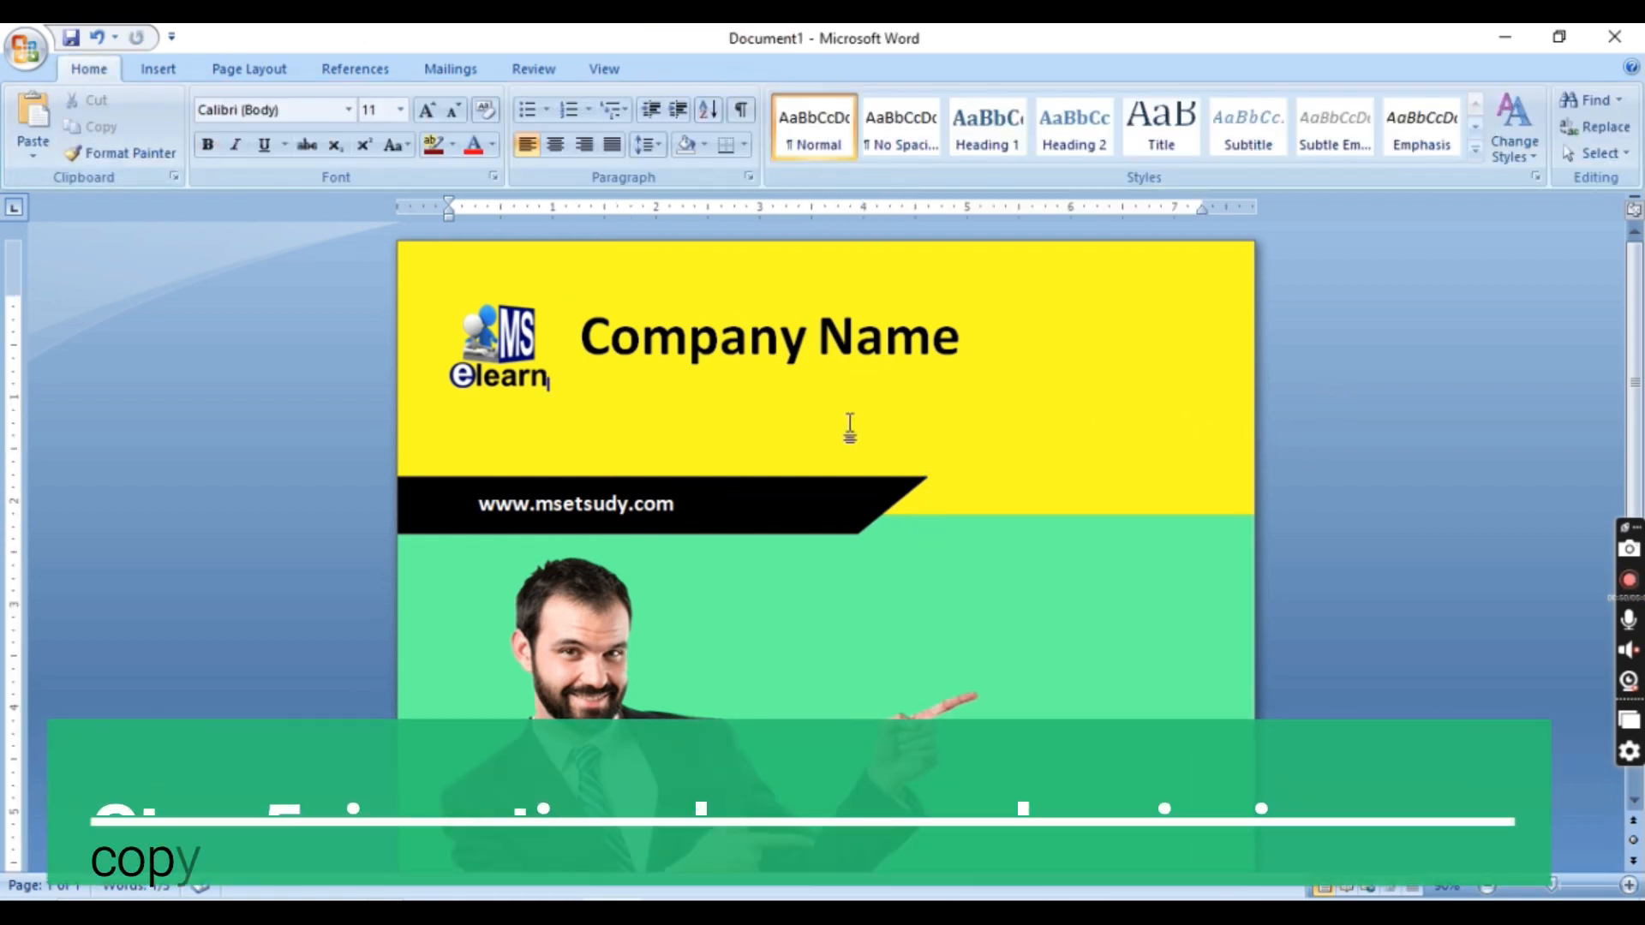
left_click(33, 111)
left_click_drag(643, 477, 858, 376)
triple_click(858, 375)
key("Delete")
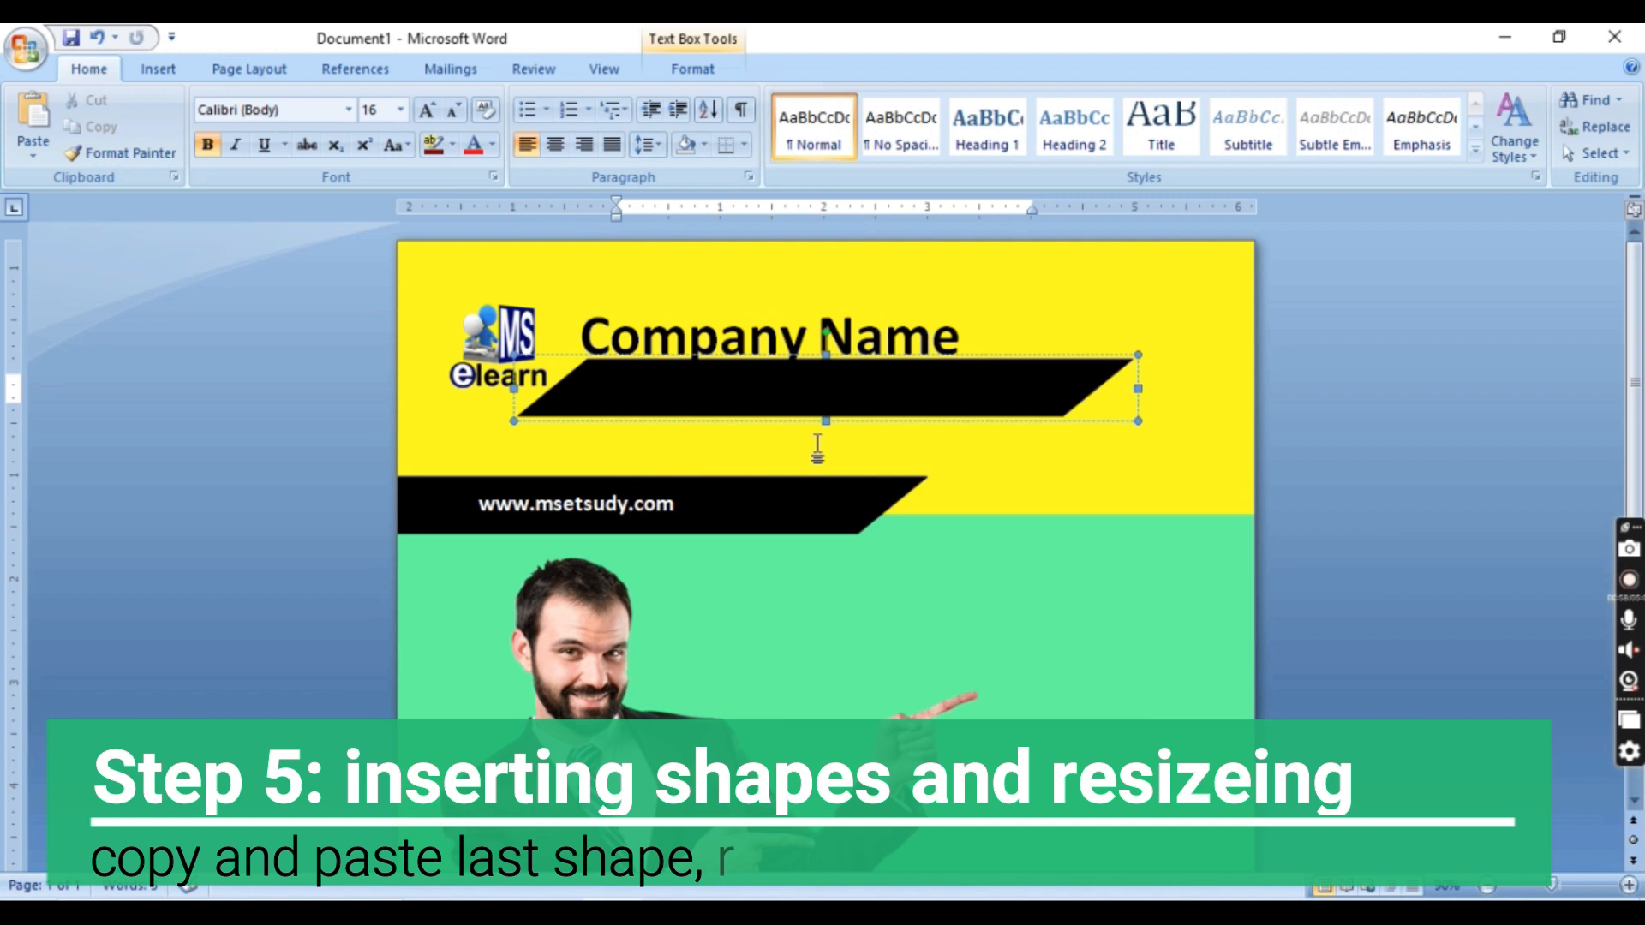
left_click_drag(730, 442, 660, 448)
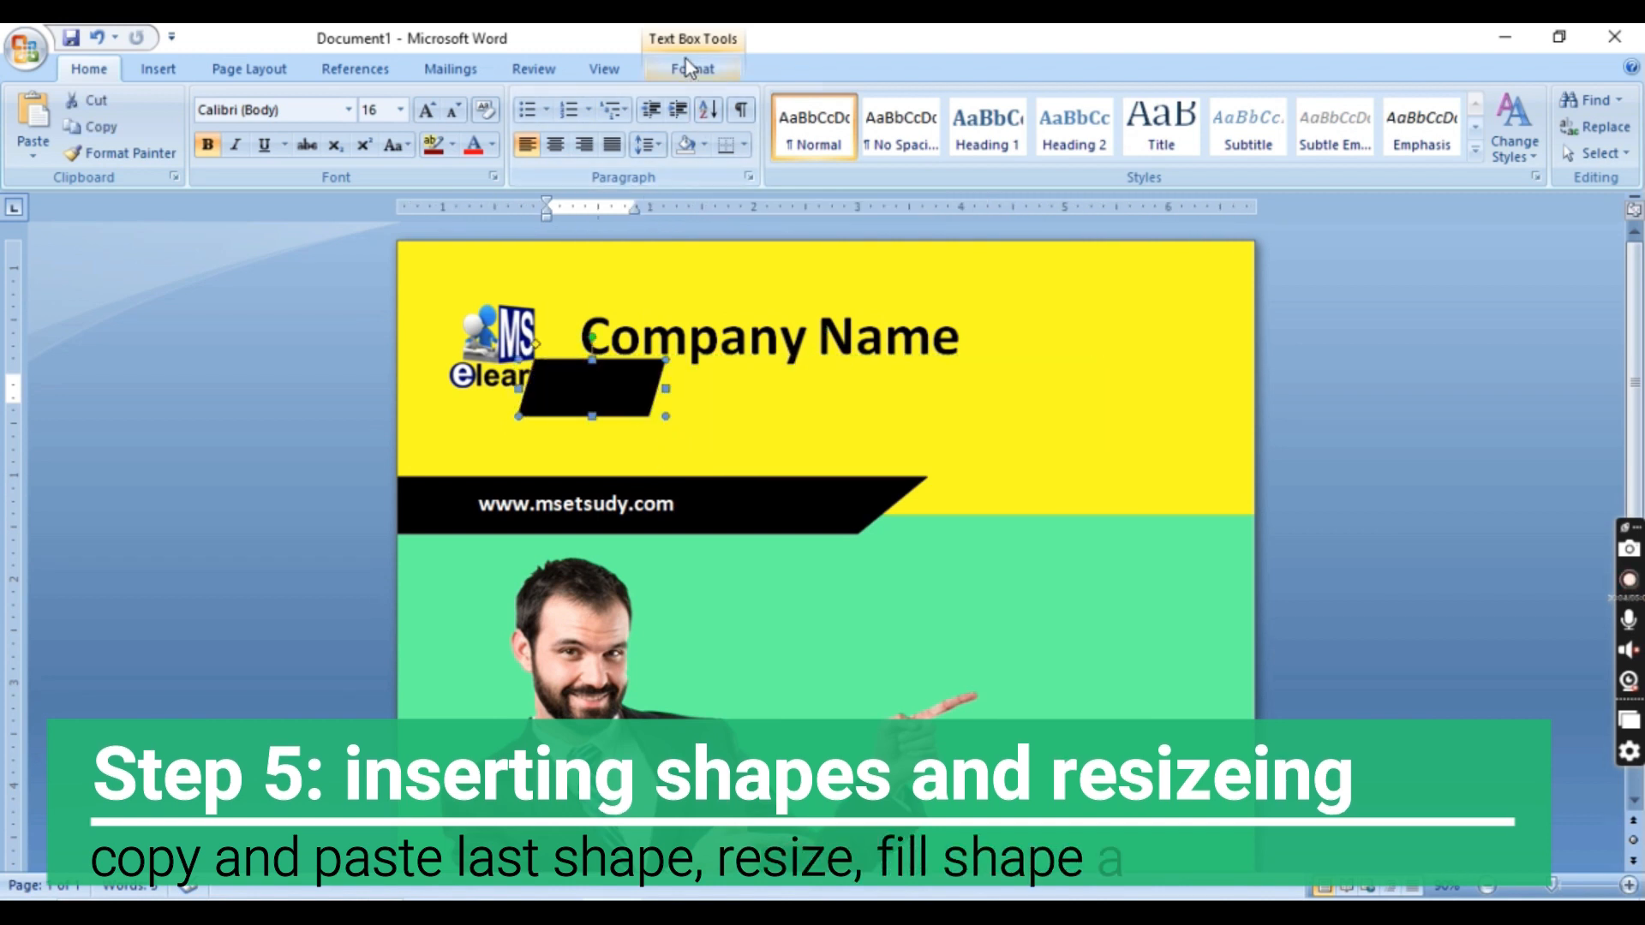
Set both the fill and the outline of the small parallelogram to grey
left_click(686, 59)
left_click(744, 100)
left_click(788, 382)
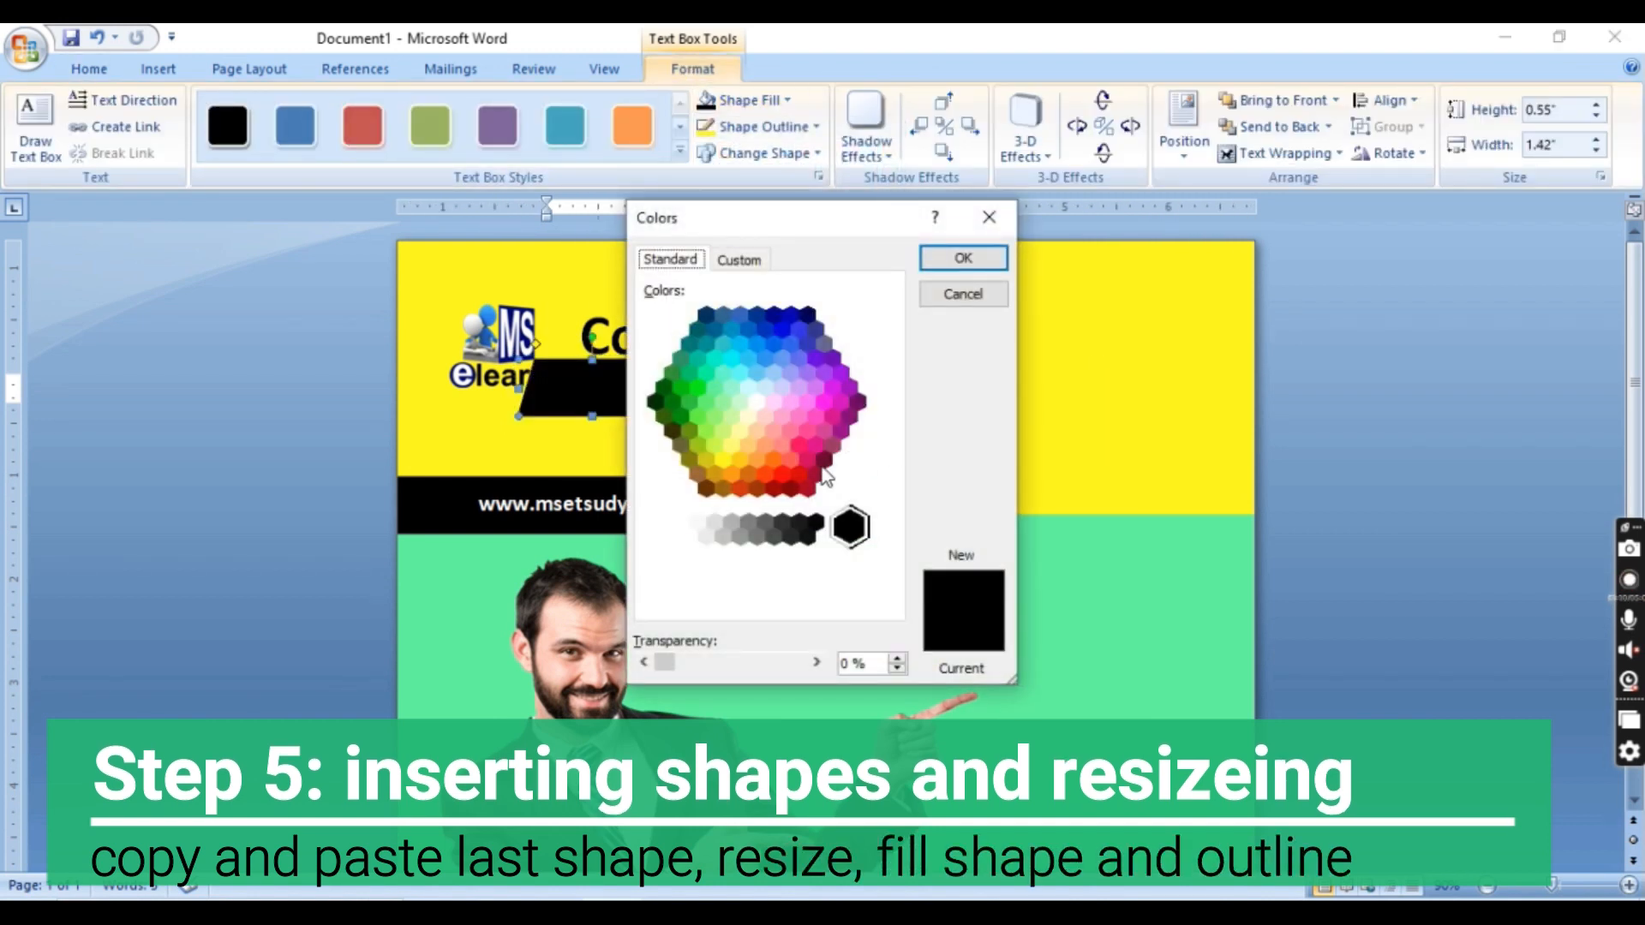
left_click(752, 525)
left_click(963, 258)
left_click(790, 127)
left_click(706, 351)
Fit the grey parallelogram against the banner's slanted end, sized about 1.59 by 0.79 inches with a matching slant
left_click_drag(1004, 479, 920, 491)
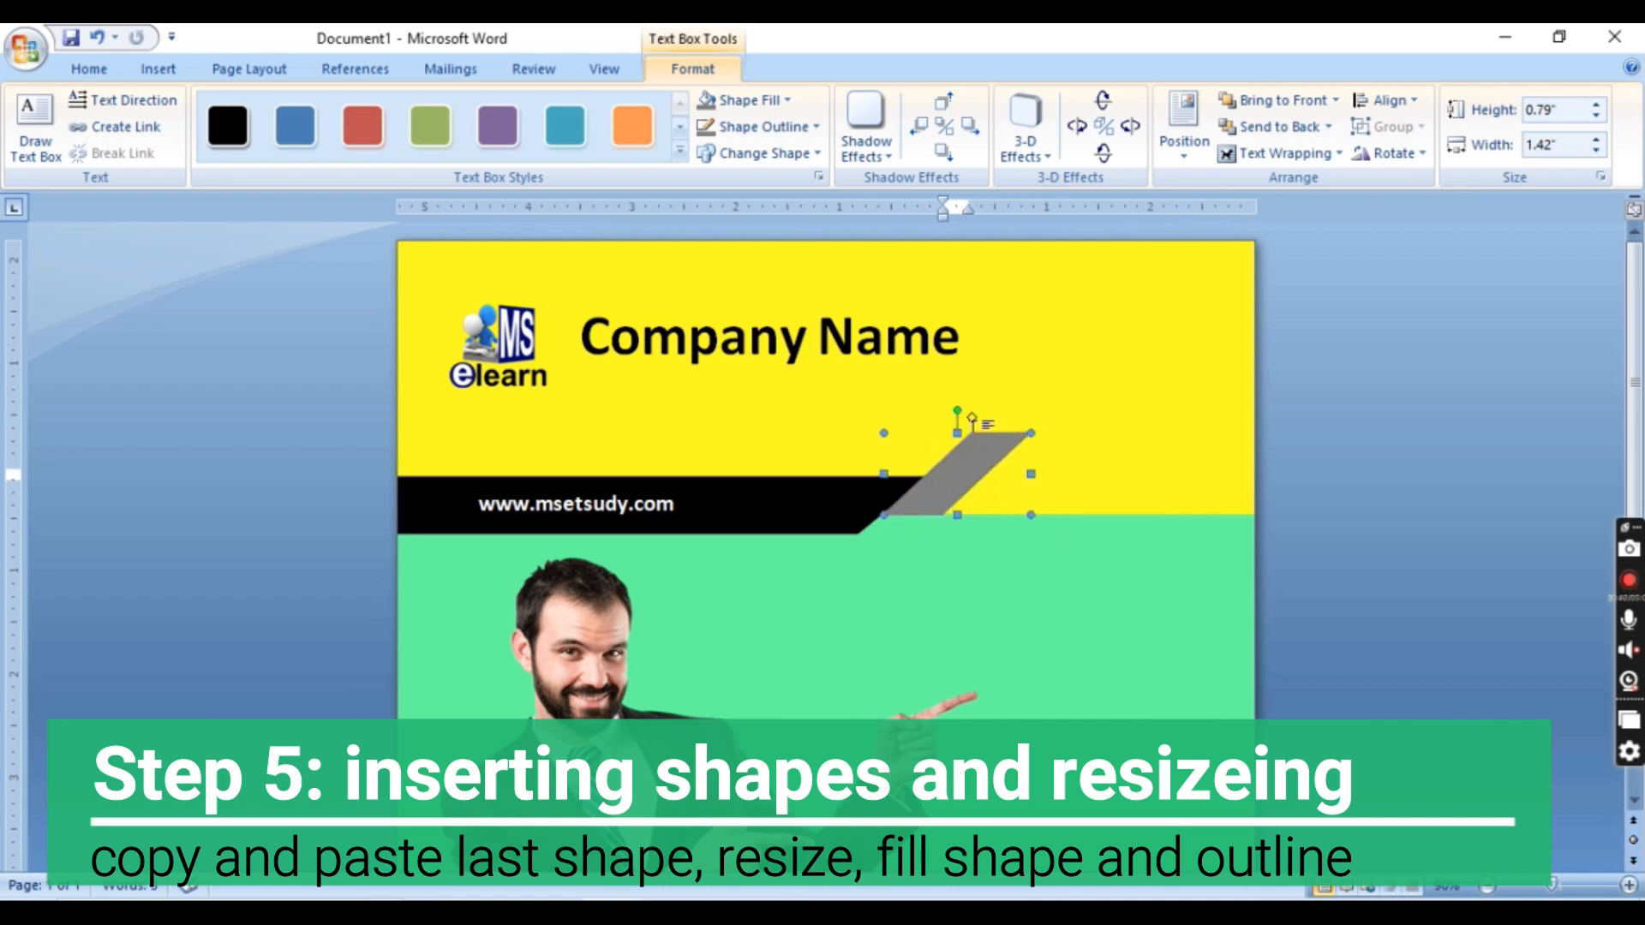
key("Down")
key("Down")
key("Down")
key("Left")
key("Left")
key("Left")
left_click_drag(969, 422, 973, 422)
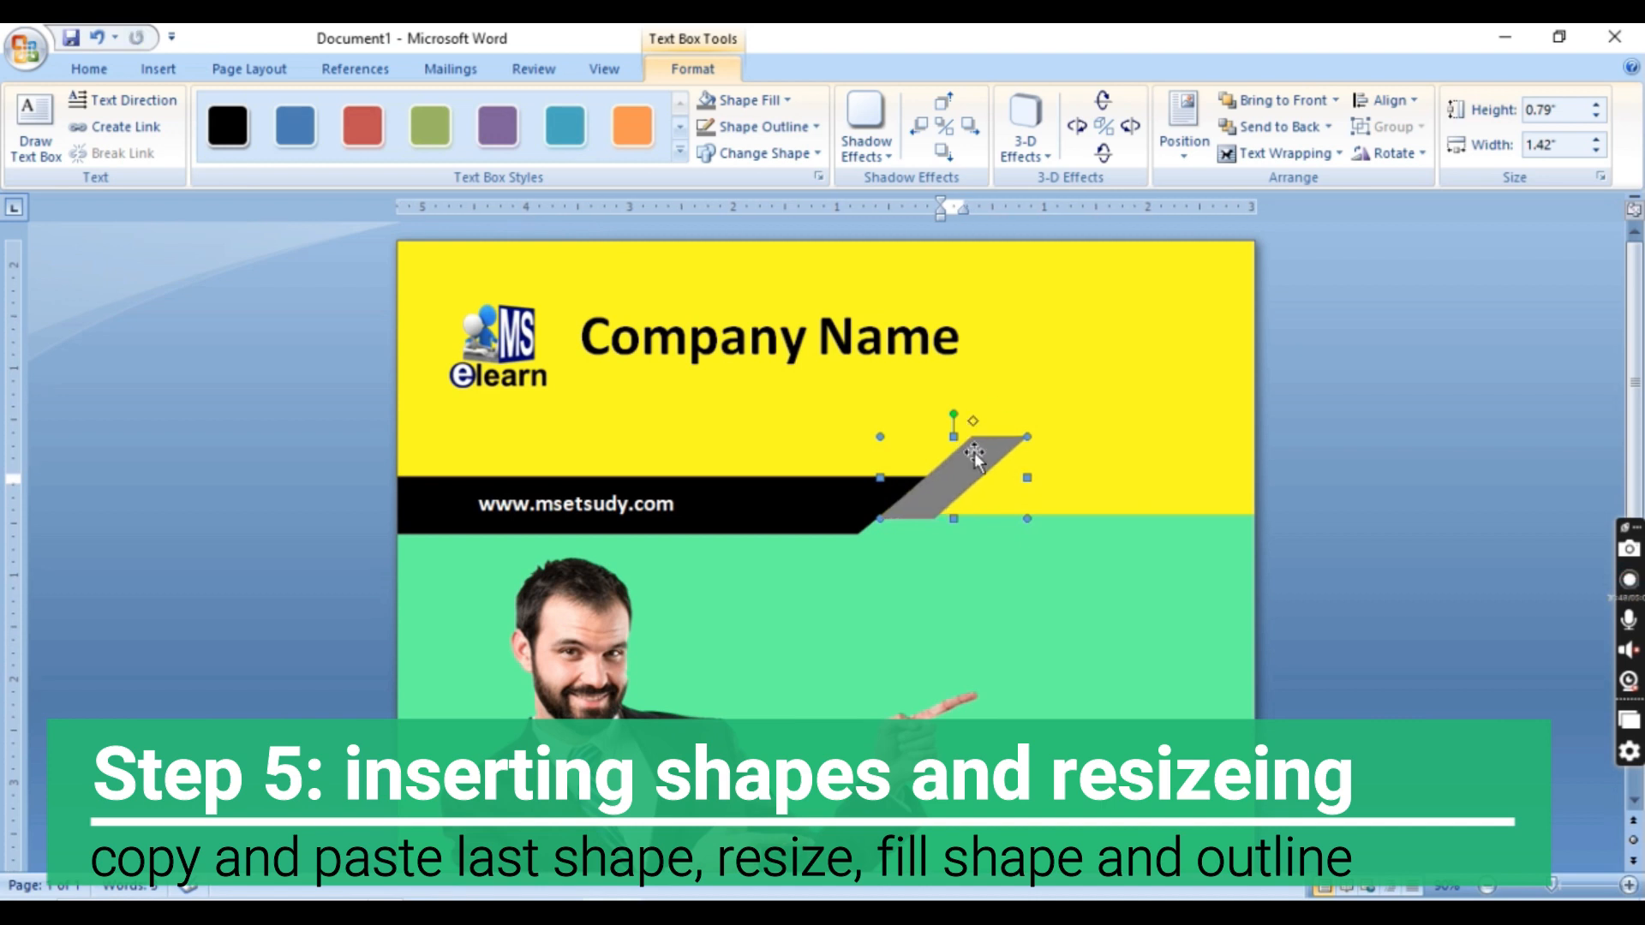
left_click(1050, 612)
left_click(1020, 463)
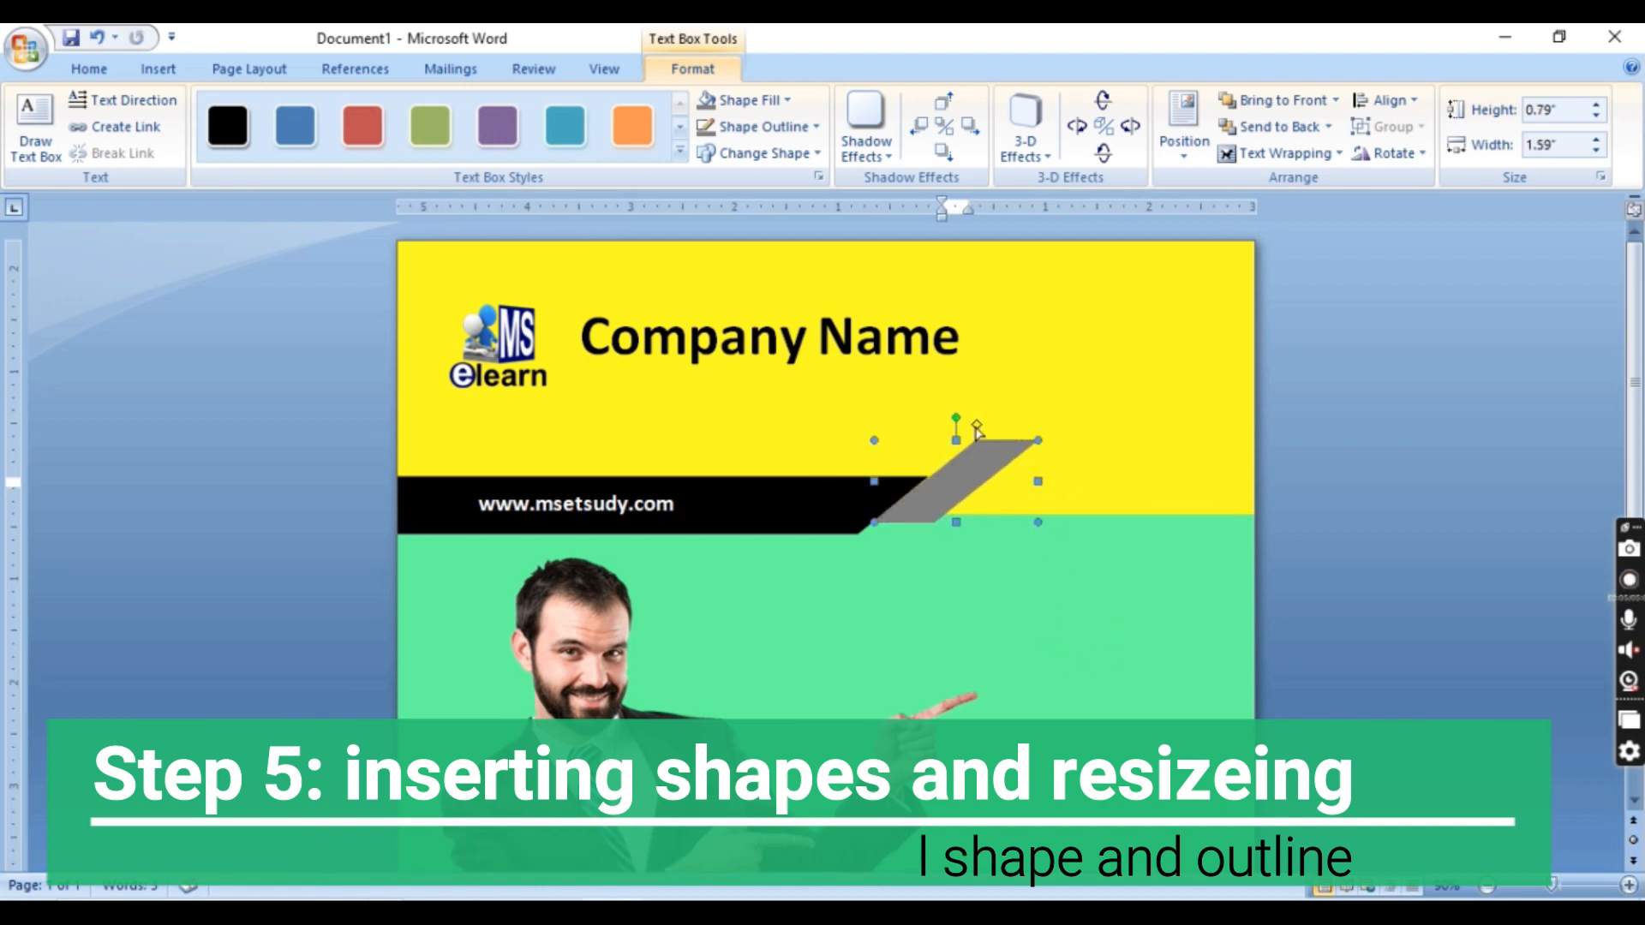
left_click(1054, 583)
Draw a flowchart triangle about 1.56 by 0.62 inches beside the grey parallelogram
left_click(158, 69)
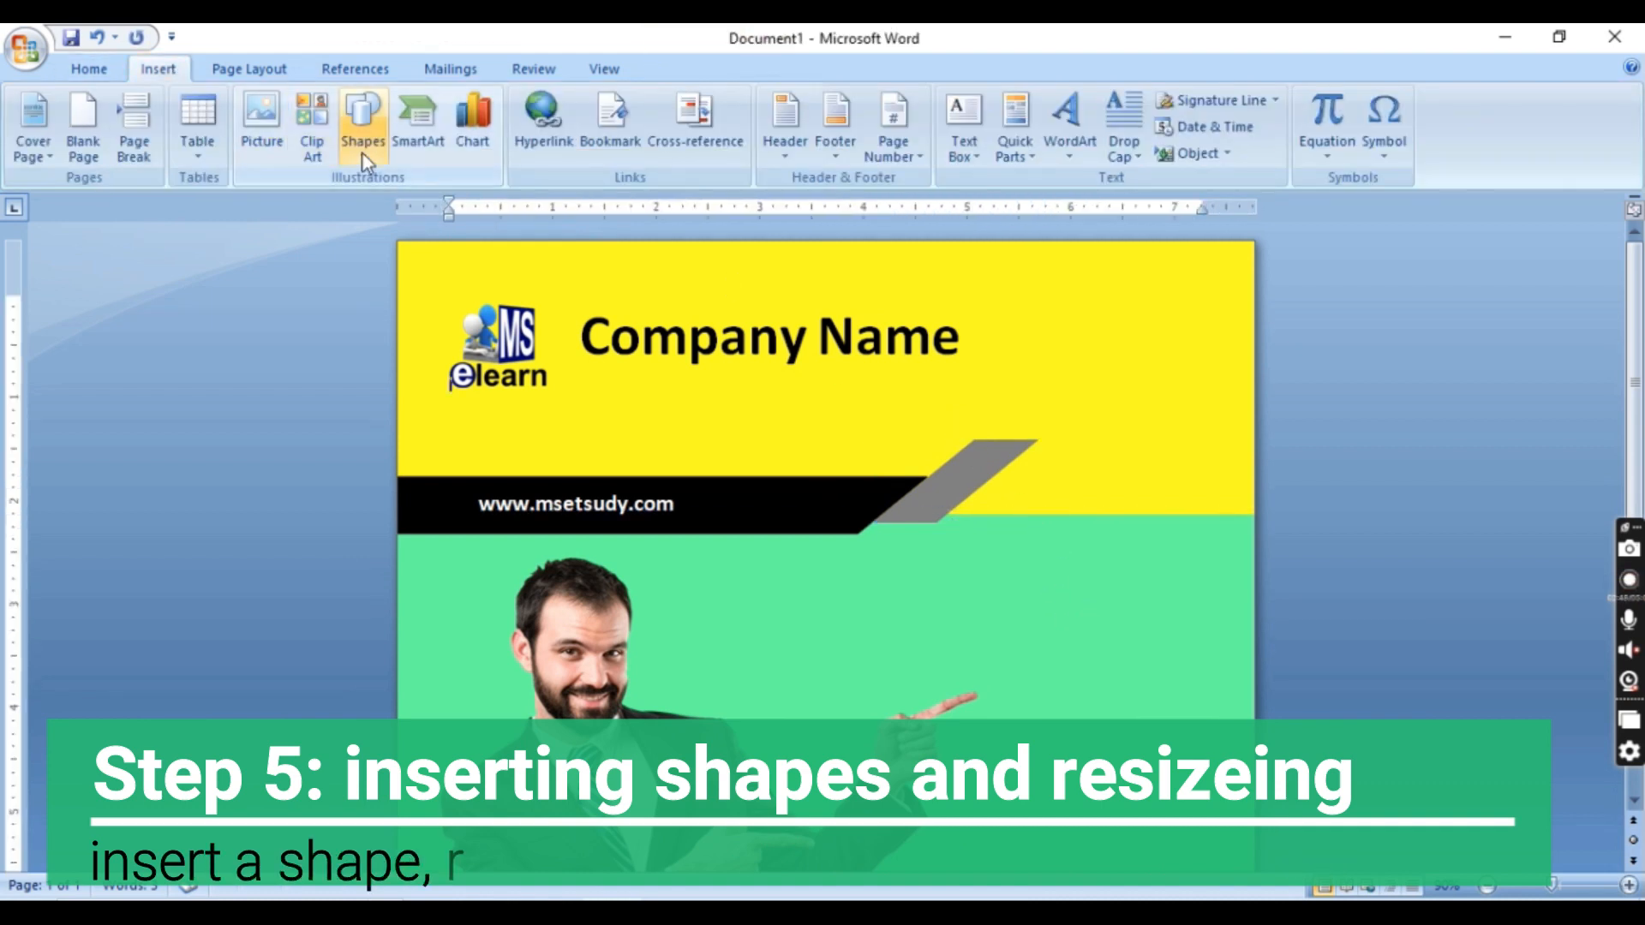
left_click(362, 150)
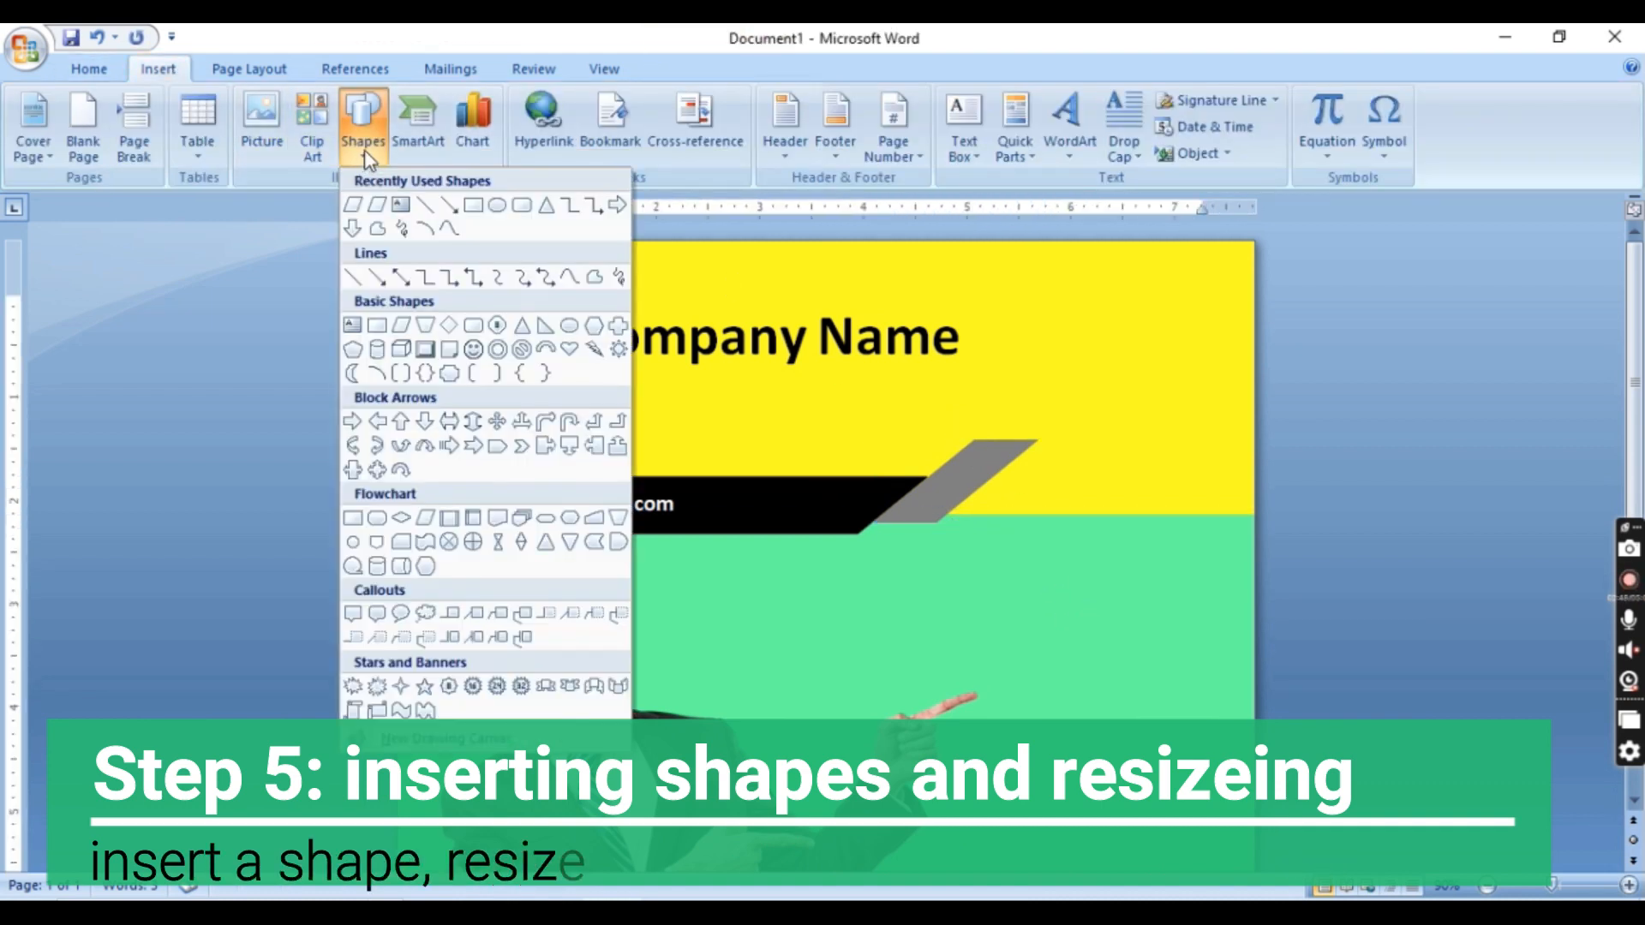
left_click(547, 549)
mouse_move(807, 386)
left_mouse_down()
mouse_move(1036, 480)
mouse_move(1030, 505)
left_mouse_up()
left_click_drag(942, 473, 959, 475)
Nudge the triangle until its left side lies flush against the grey parallelogram's slanted edge and the tops align
key("ctrl+Down")
key("ctrl+Left")
key("ctrl+Left")
key("ctrl+Left")
key("ctrl+Left")
key("ctrl+Left")
key("ctrl+Left")
key("ctrl+Down")
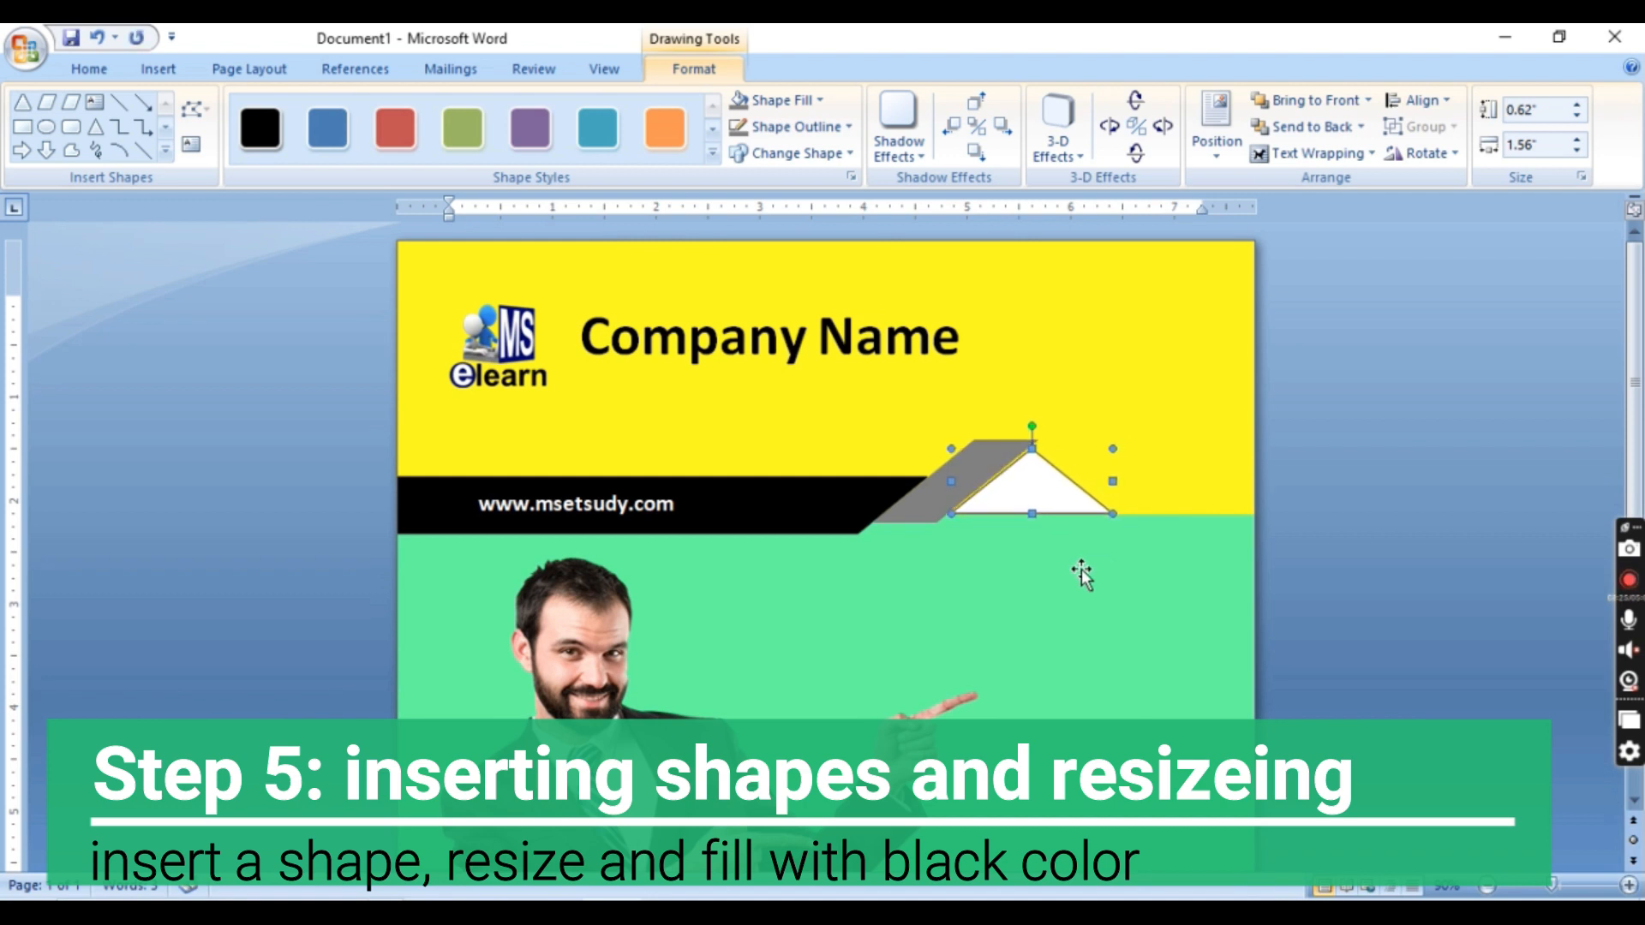
key("ctrl+Right")
key("ctrl+Right")
key("ctrl+Right")
key("ctrl+Up")
key("ctrl+Up")
key("ctrl+Right")
Fill the triangle with black and deselect it
left_click(786, 100)
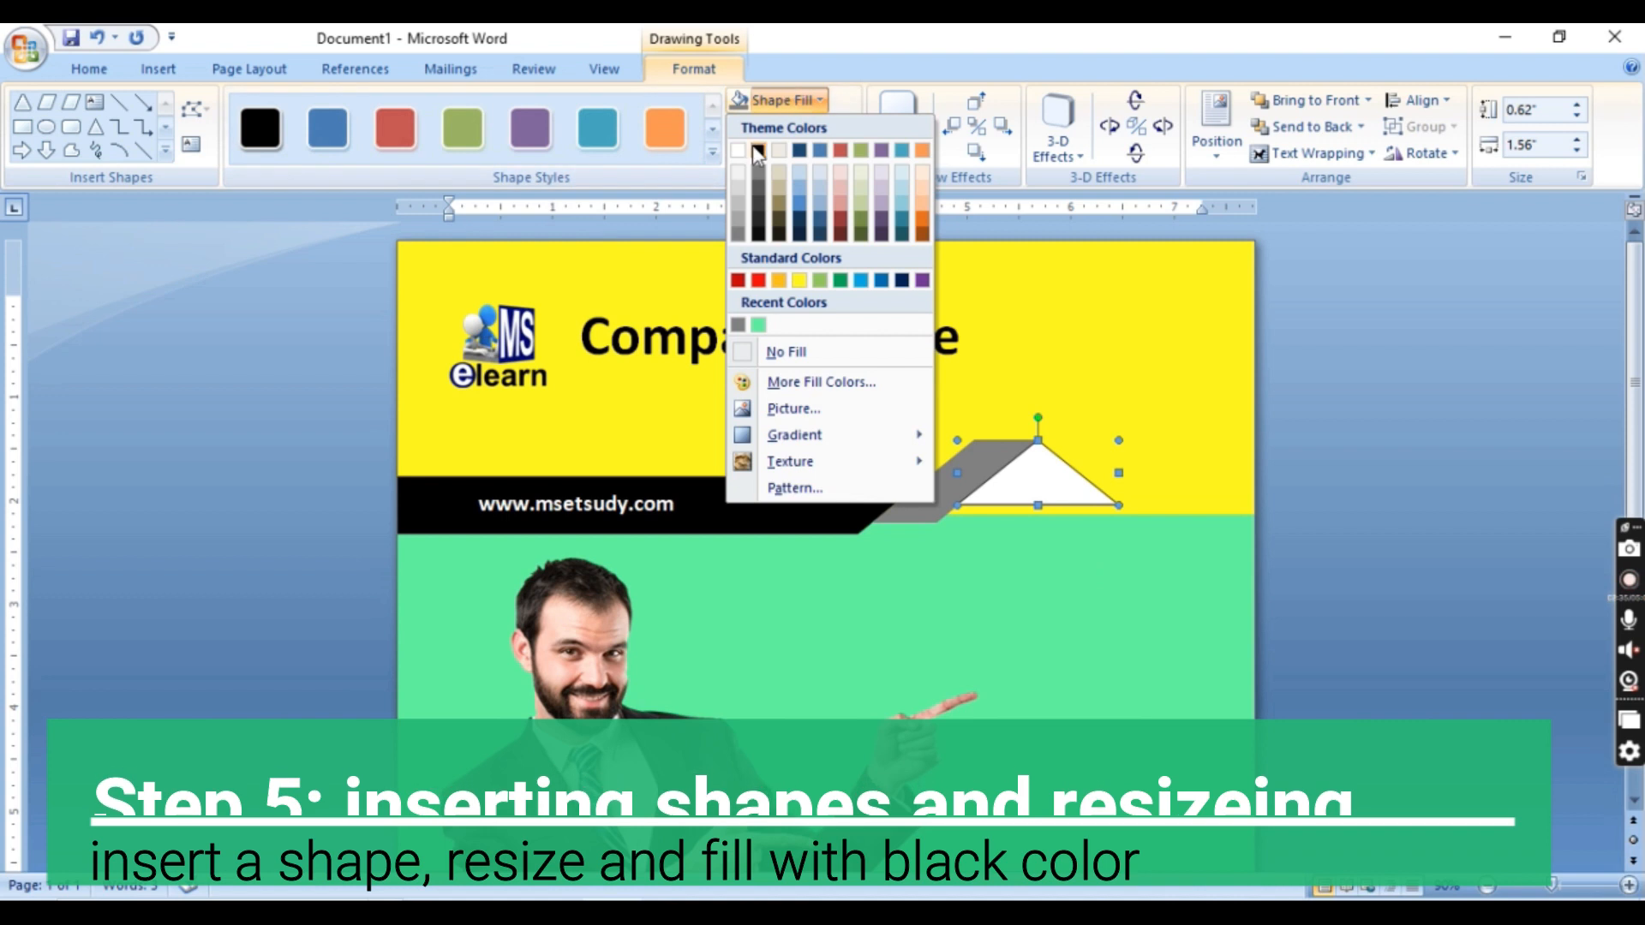
left_click(758, 150)
left_click(1287, 541)
left_click(1146, 392)
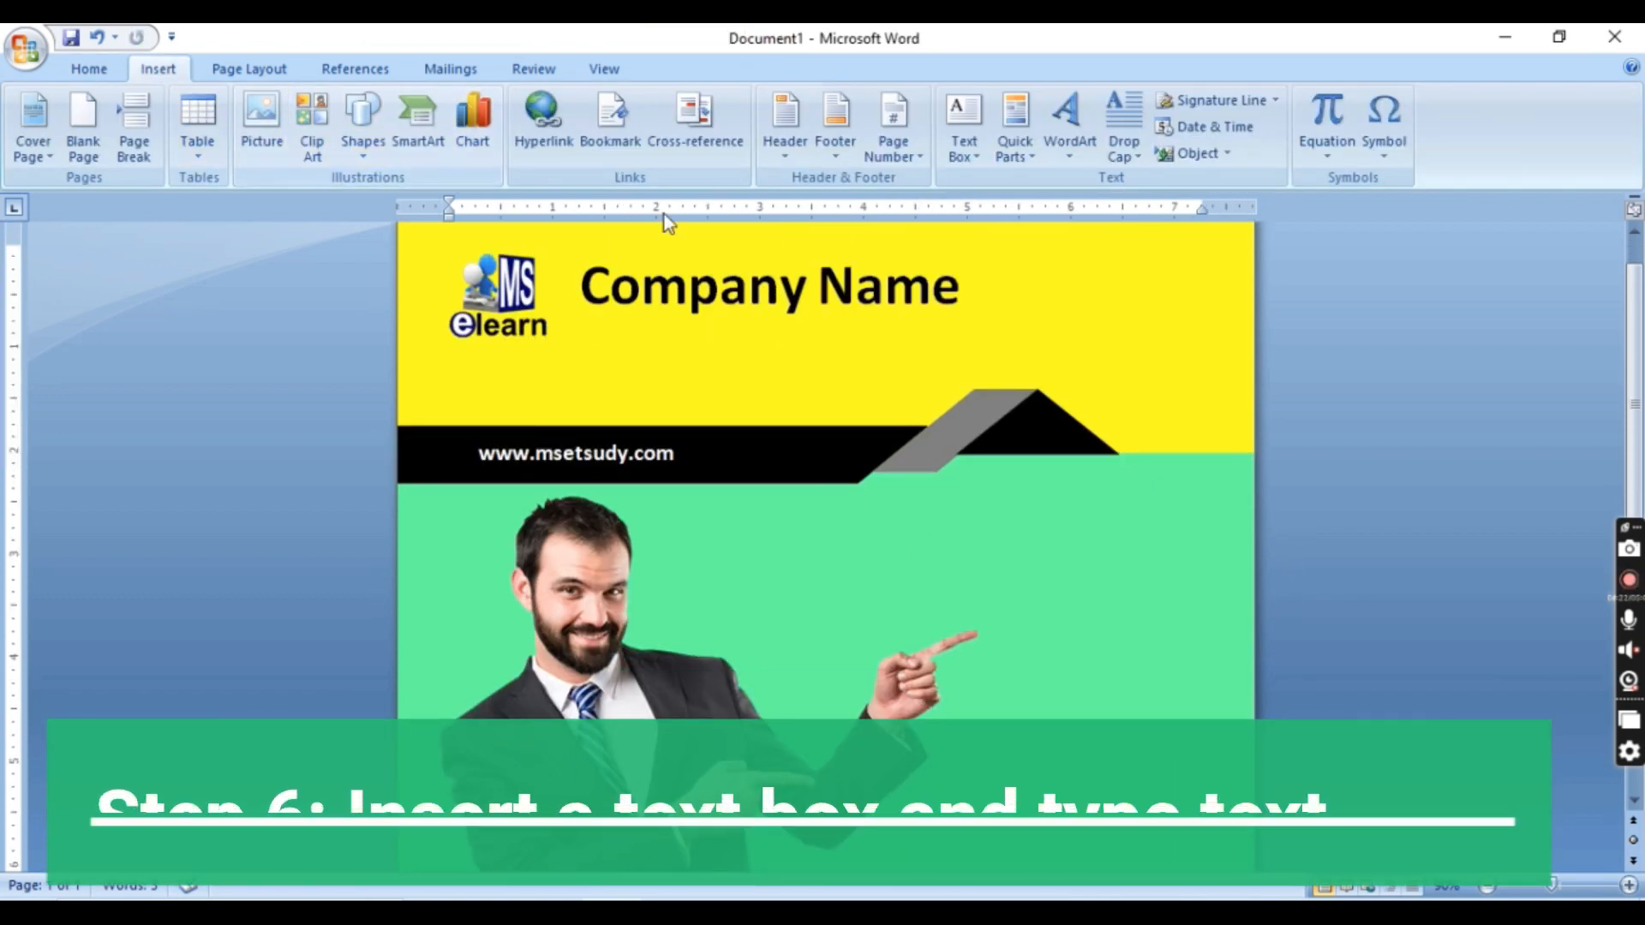
Draw a text box about 4.59 by 1.08 inches on the green band above the man's pointing hand
left_click(968, 152)
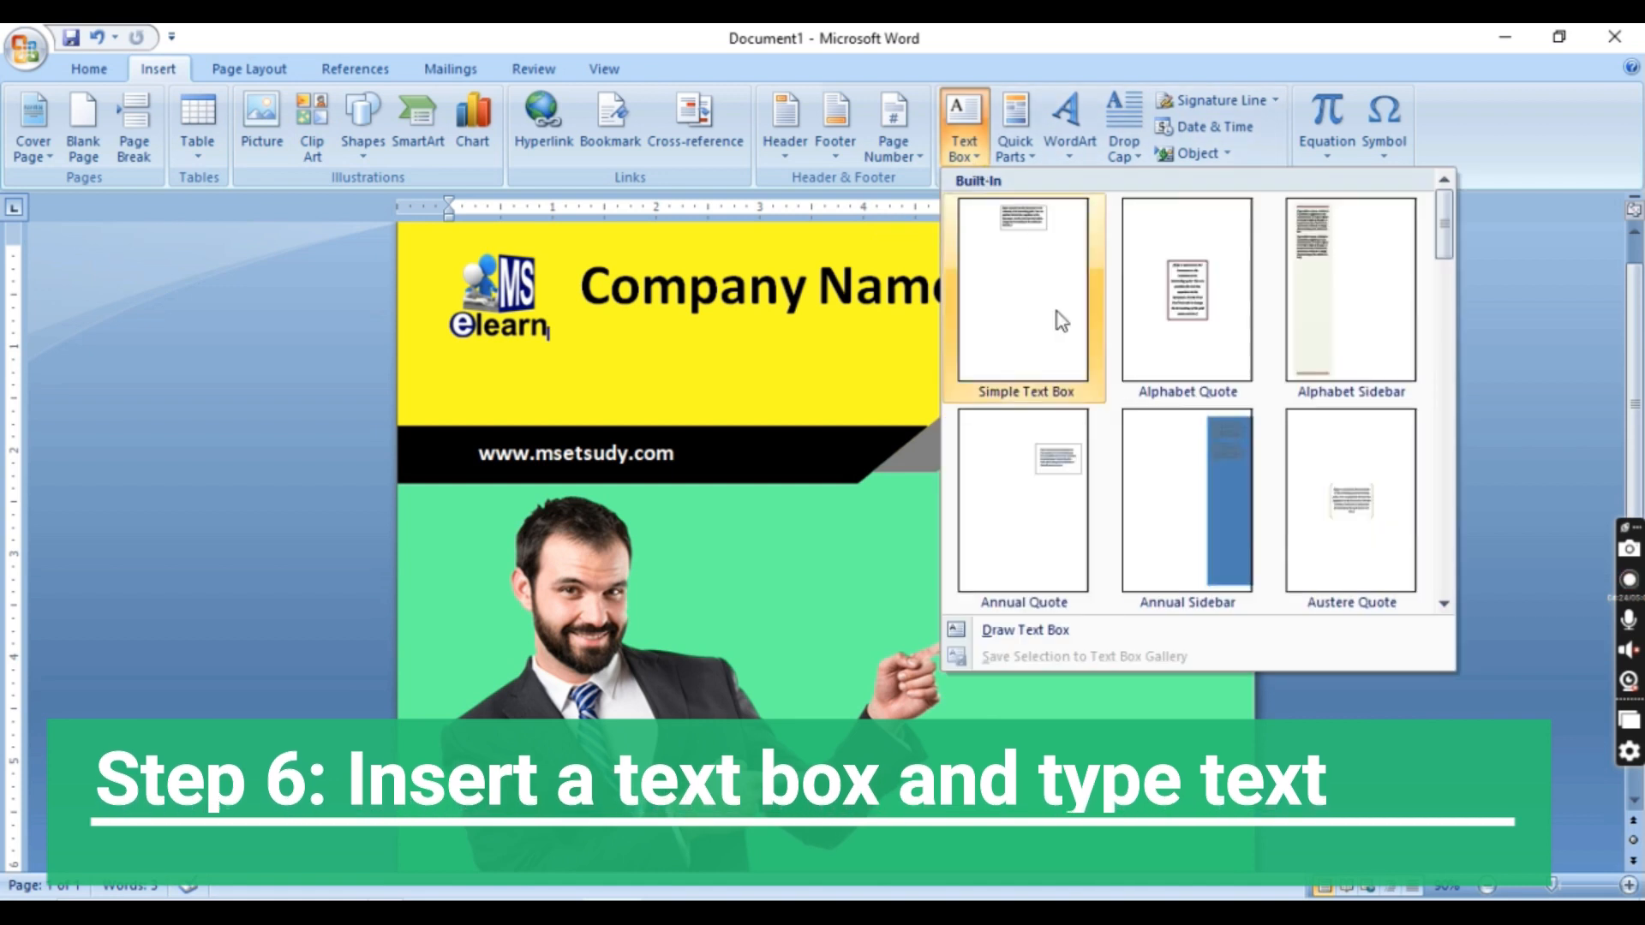
left_click(1054, 632)
mouse_move(743, 517)
left_mouse_down()
mouse_move(982, 605)
mouse_move(1218, 629)
left_mouse_up()
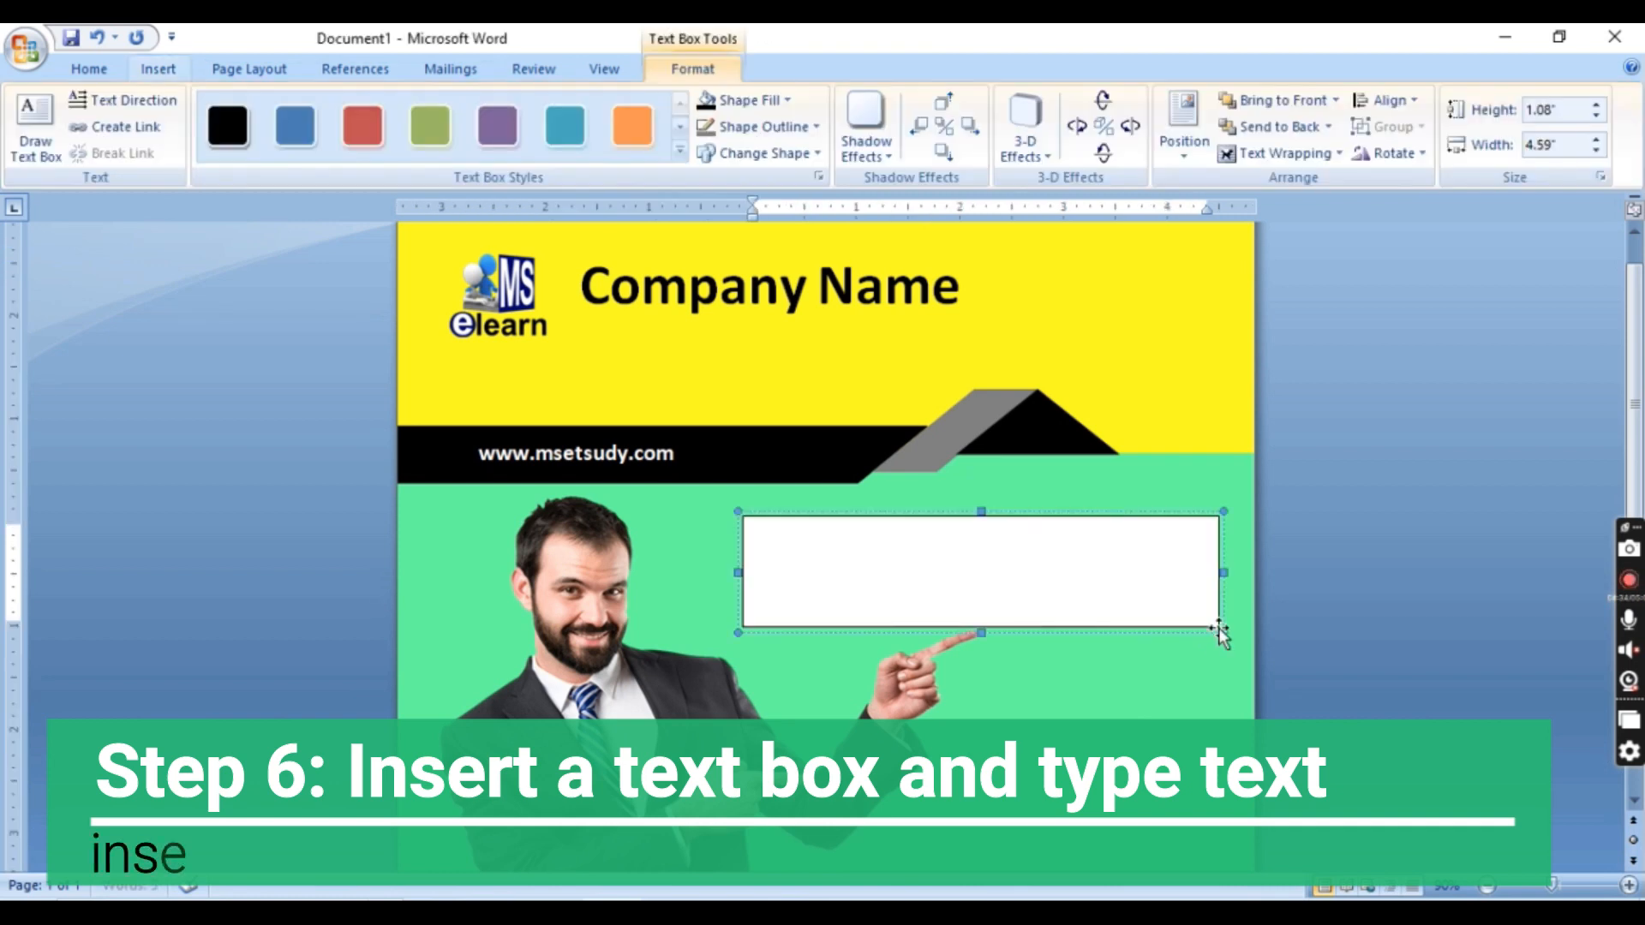
Fill the new text box with the recently used light green and remove its outline
left_click(787, 102)
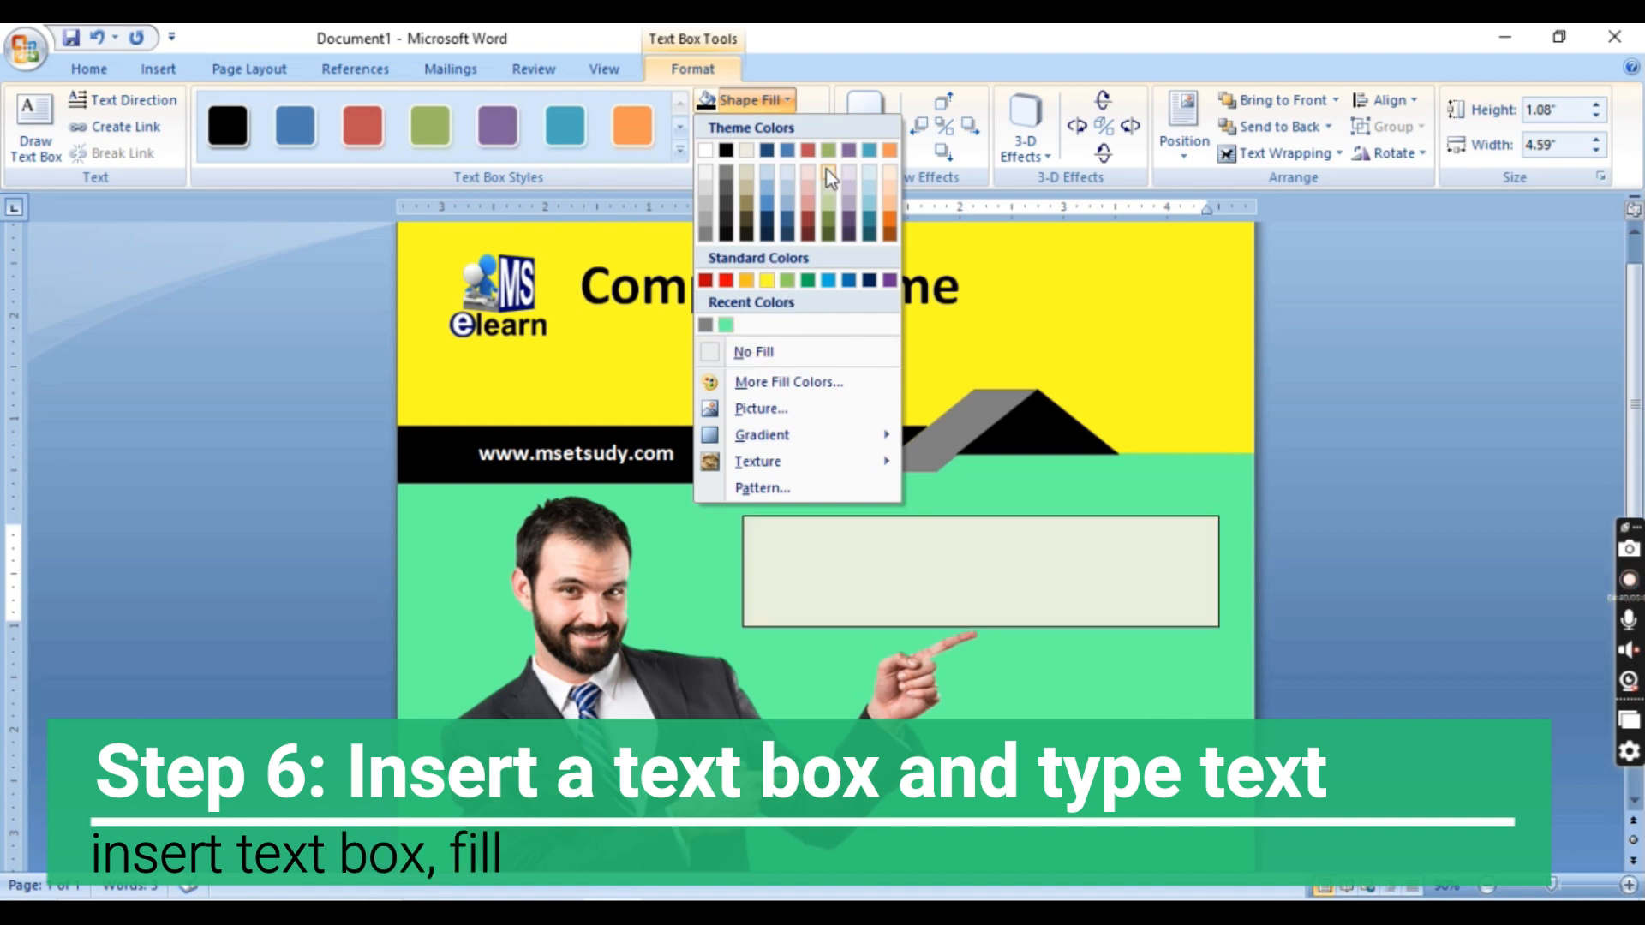
left_click(726, 325)
left_click(759, 128)
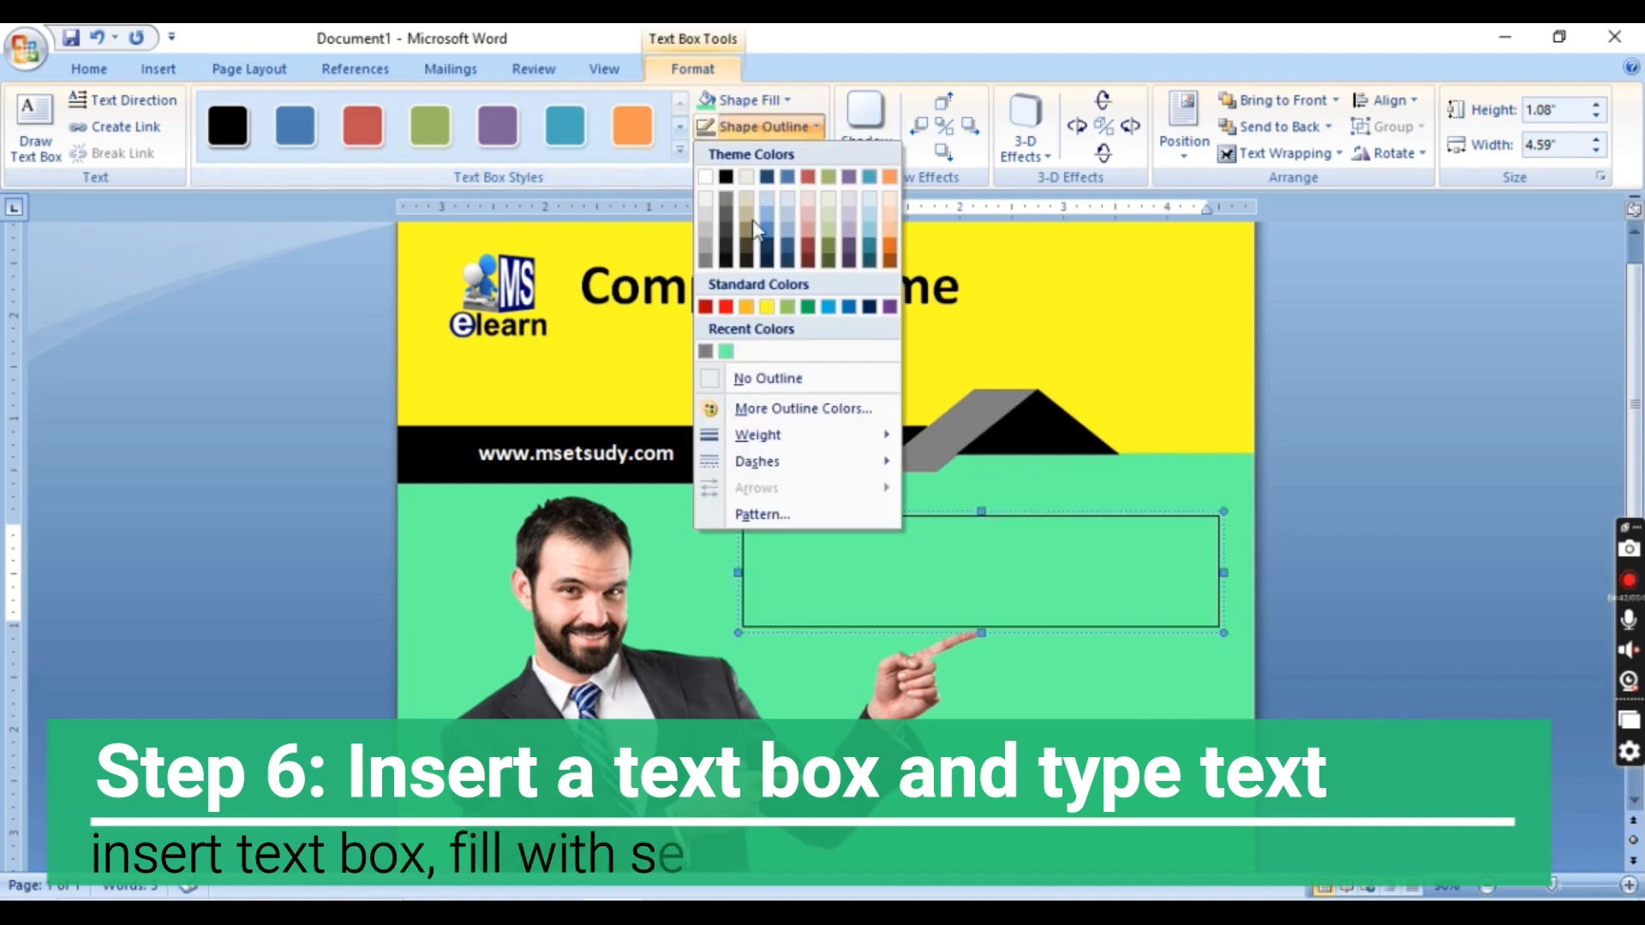
left_click(733, 374)
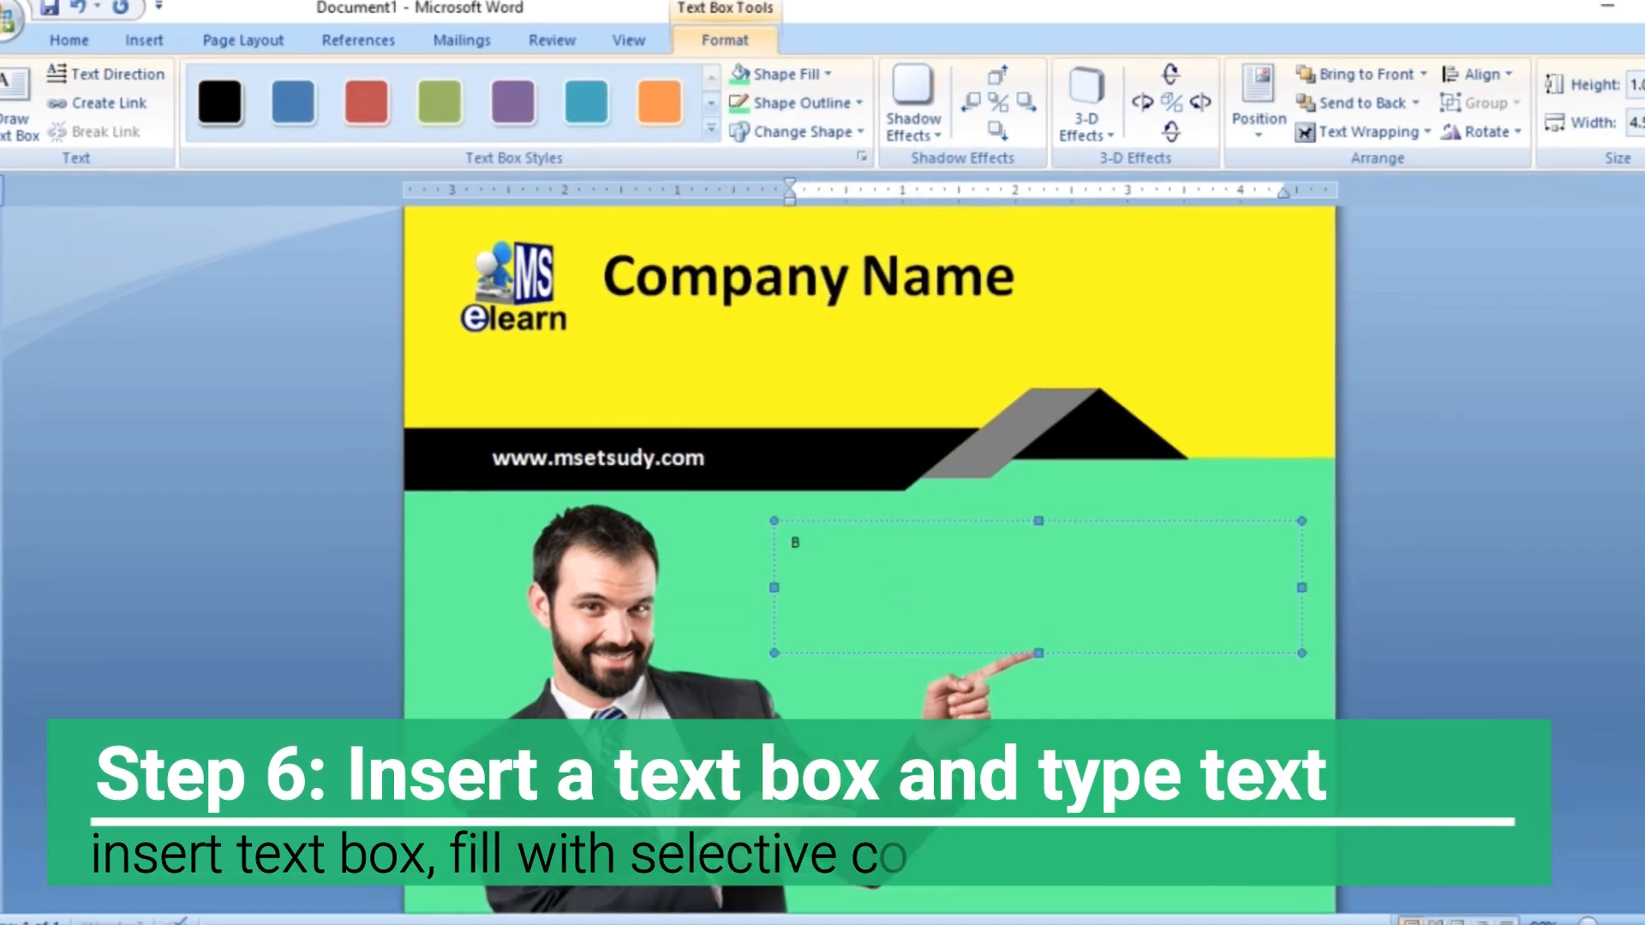
Enter "BUSINESS FLYER TEMPLATE DESIGN" in the green text box and format it bold at size 32
type("BUSINESS FLYER")
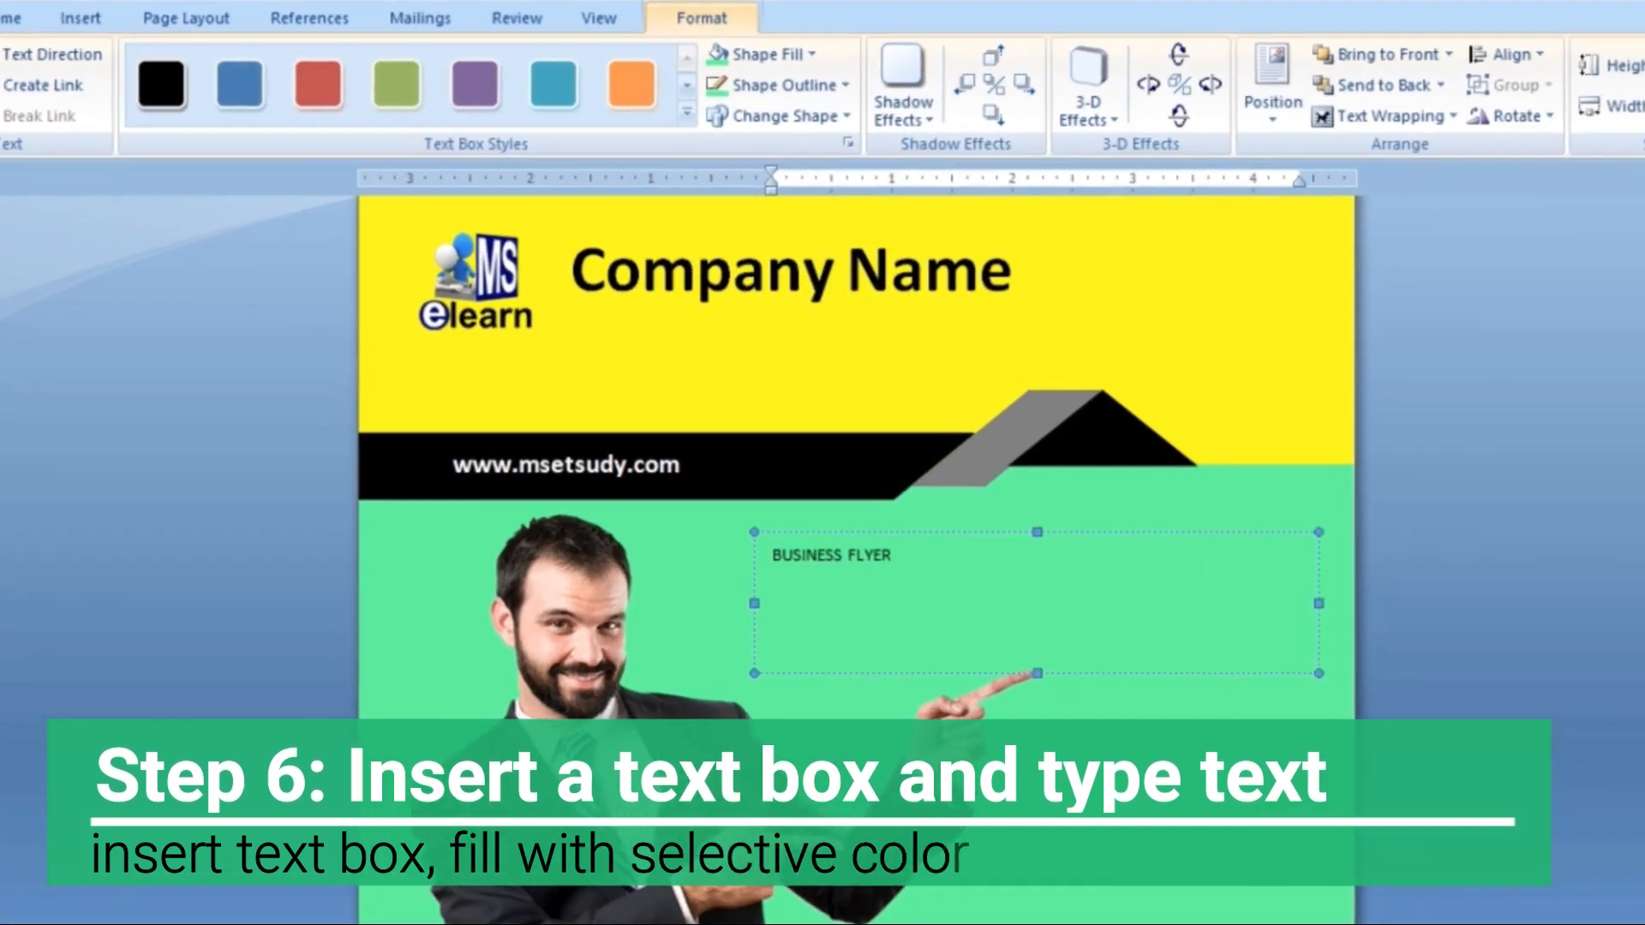
type(" TEMPLATE DESIGN")
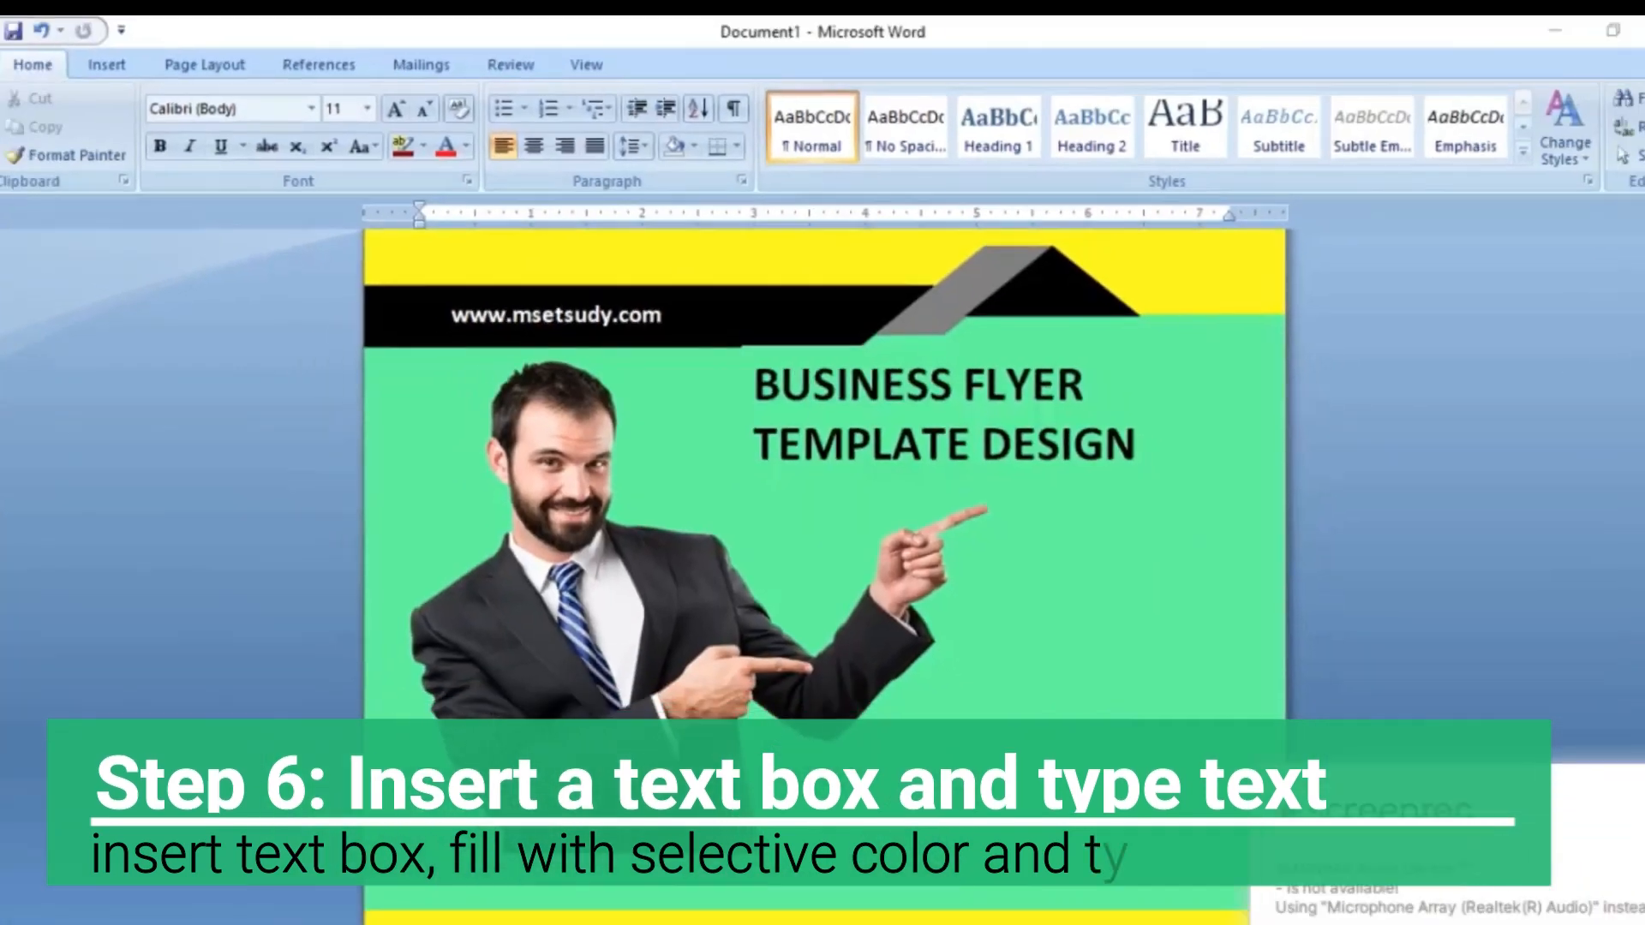
Shift the green picture band to the left and extend its right edge back to the page's edge
left_click(1221, 549)
left_click(1187, 318)
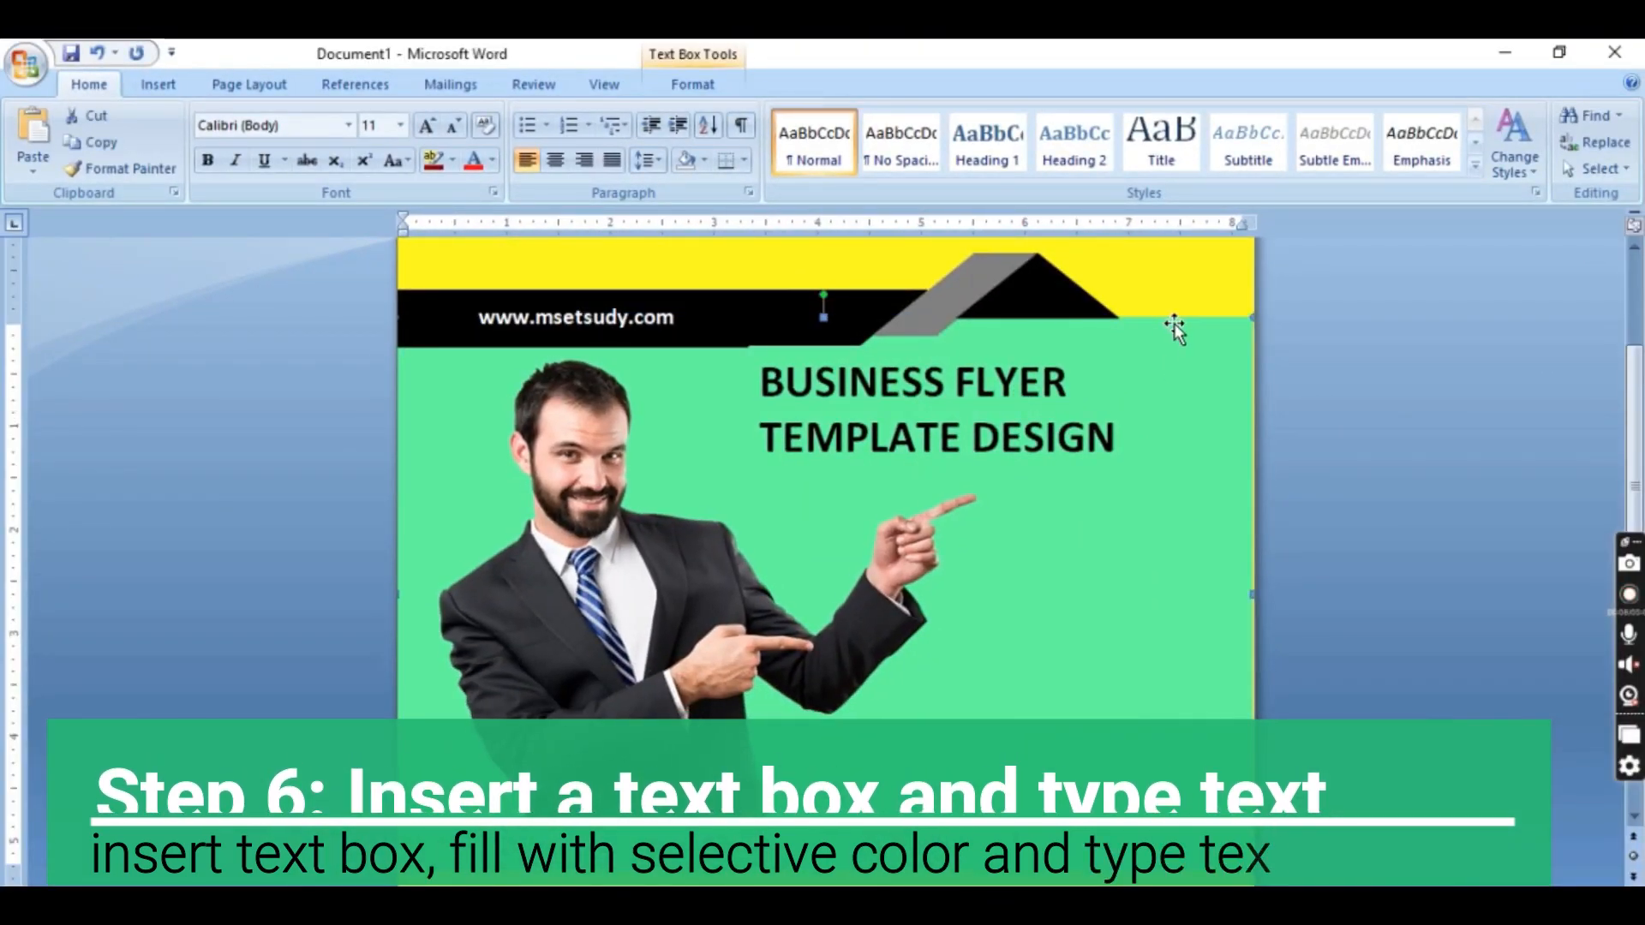
key("Left")
key("Left")
key("Left")
key("Left")
key("Left")
key("Left")
key("Left")
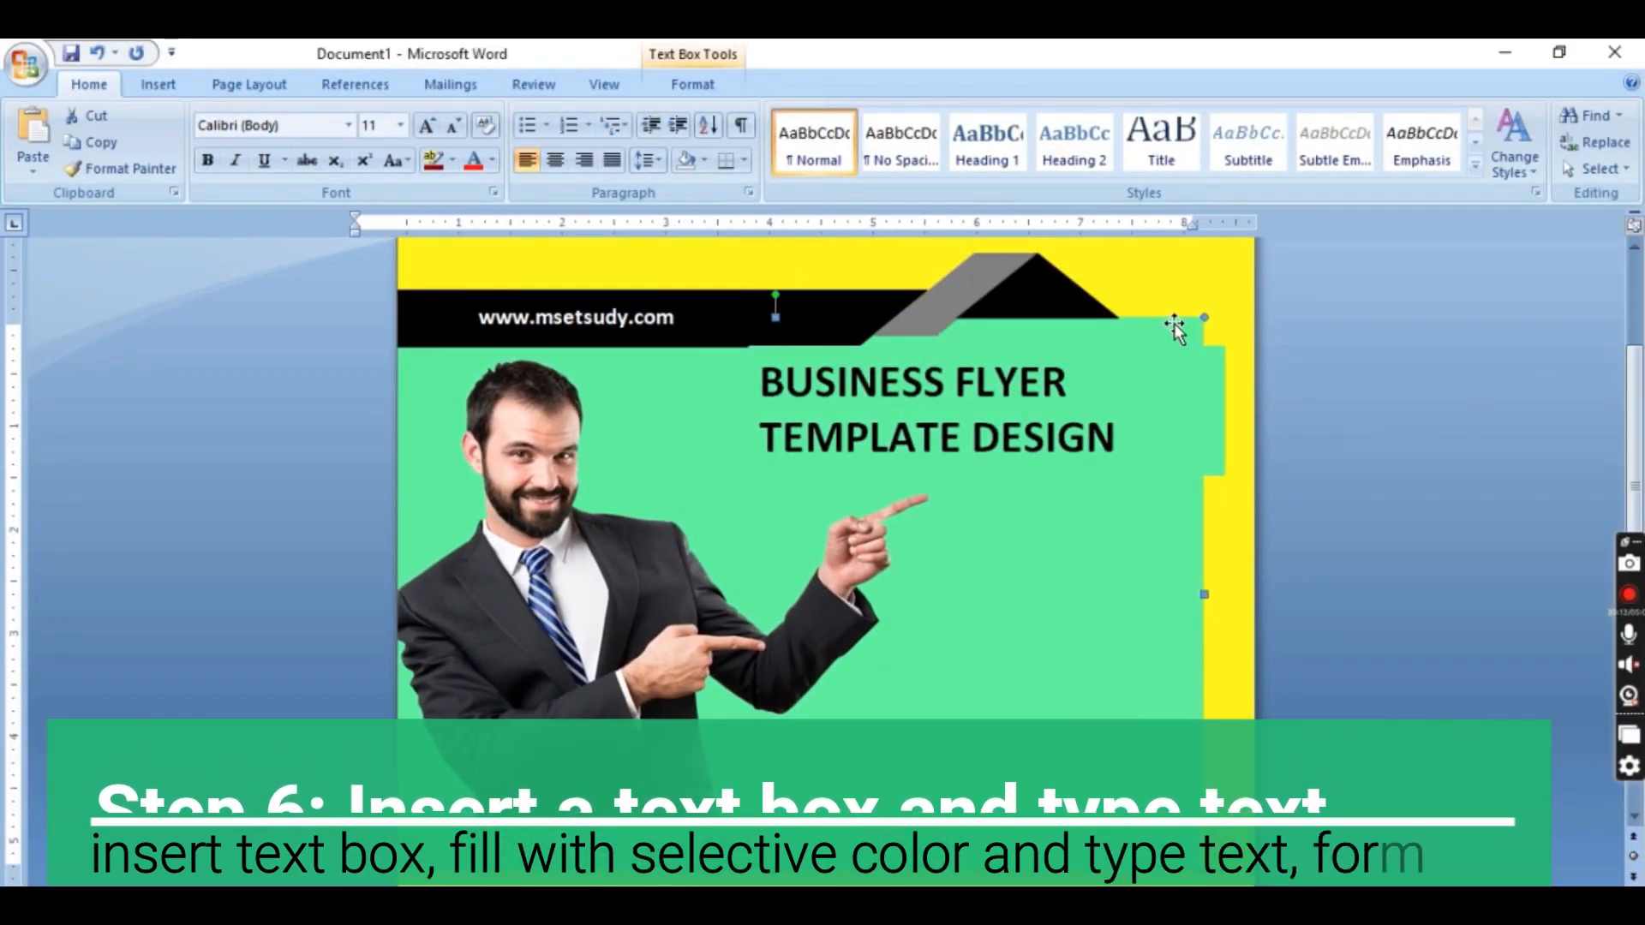
left_click_drag(1260, 598, 1257, 597)
Move the flyer title text box down clear of the black banner and to the right of the man
left_click(958, 384)
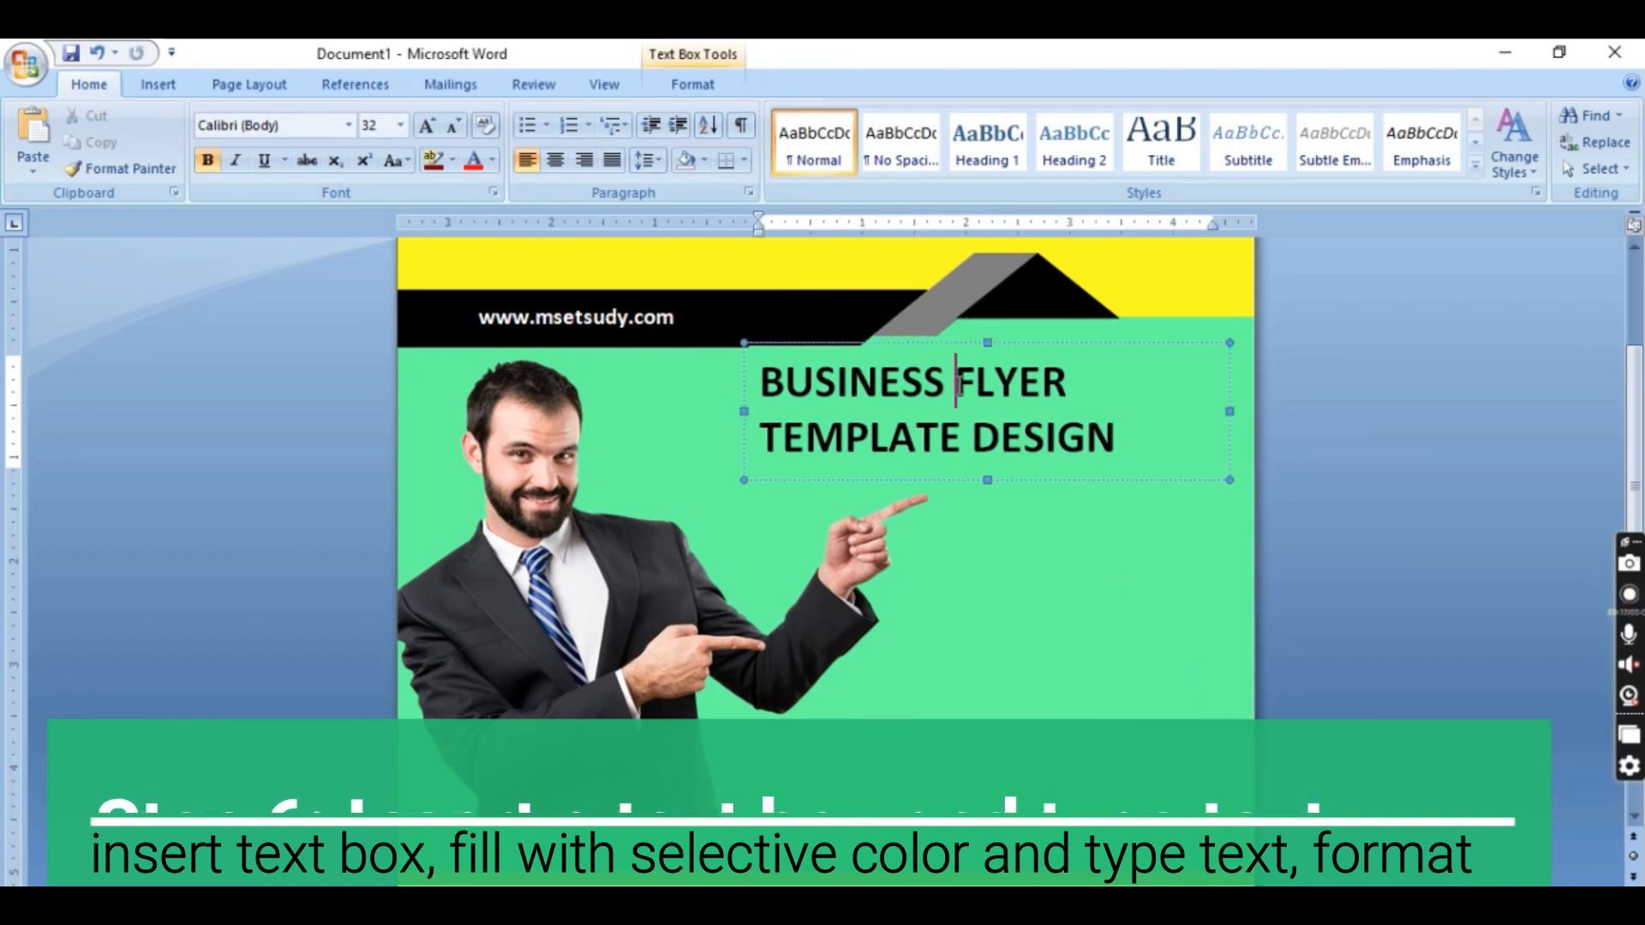
key("Down")
key("Down")
key("Down")
key("Down")
key("Down")
key("Right")
key("Right")
key("Right")
key("Right")
key("Right")
key("Right")
key("Right")
key("Right")
key("Right")
key("Right")
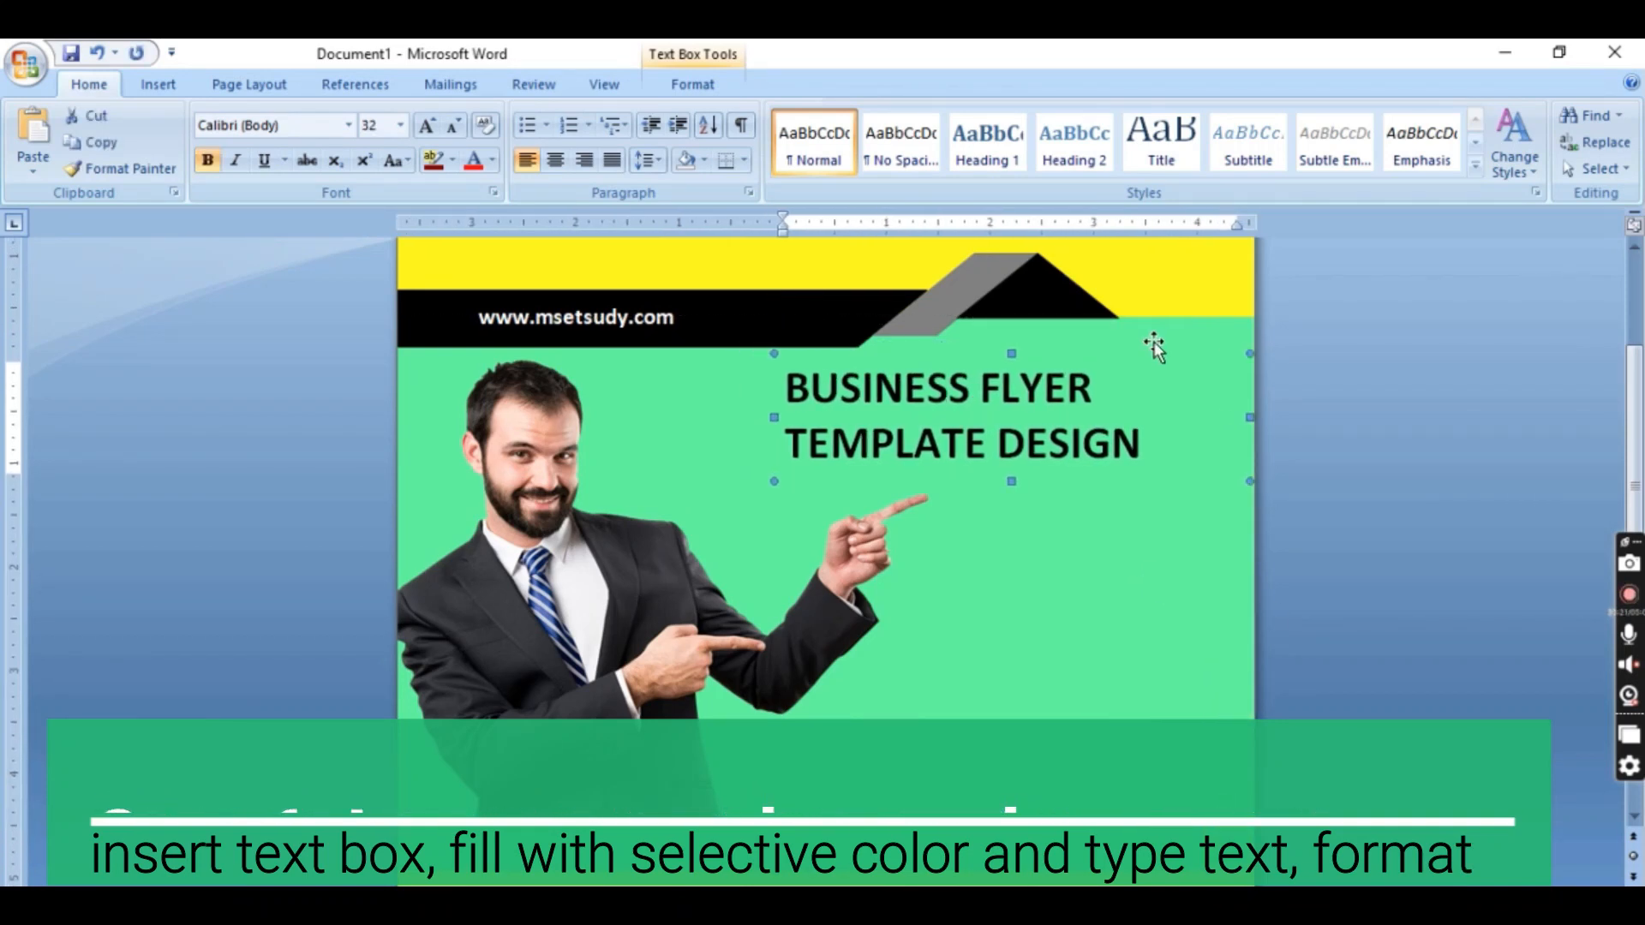
key("Right")
key("Right")
key("Right")
key("Right")
key("Right")
key("Right")
key("Right")
key("Right")
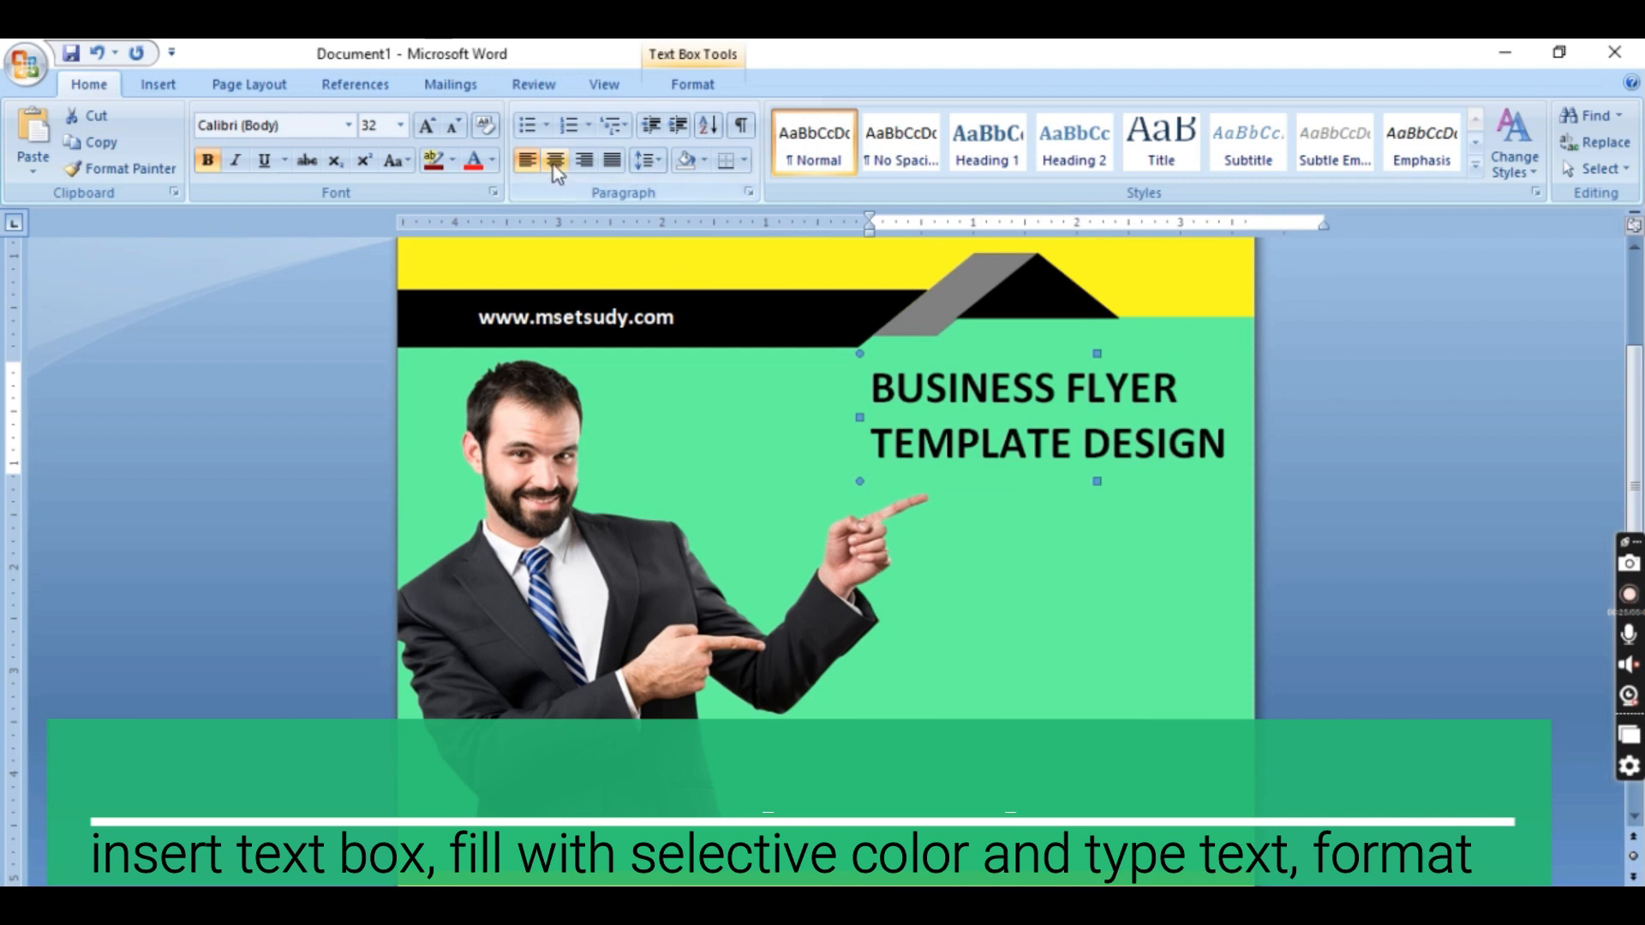
Centre the flyer title text and shift its text box back left within the page
left_click(557, 171)
key("Left")
key("Left")
key("Left")
key("Left")
key("Left")
key("Left")
key("Left")
key("Left")
key("Left")
key("Left")
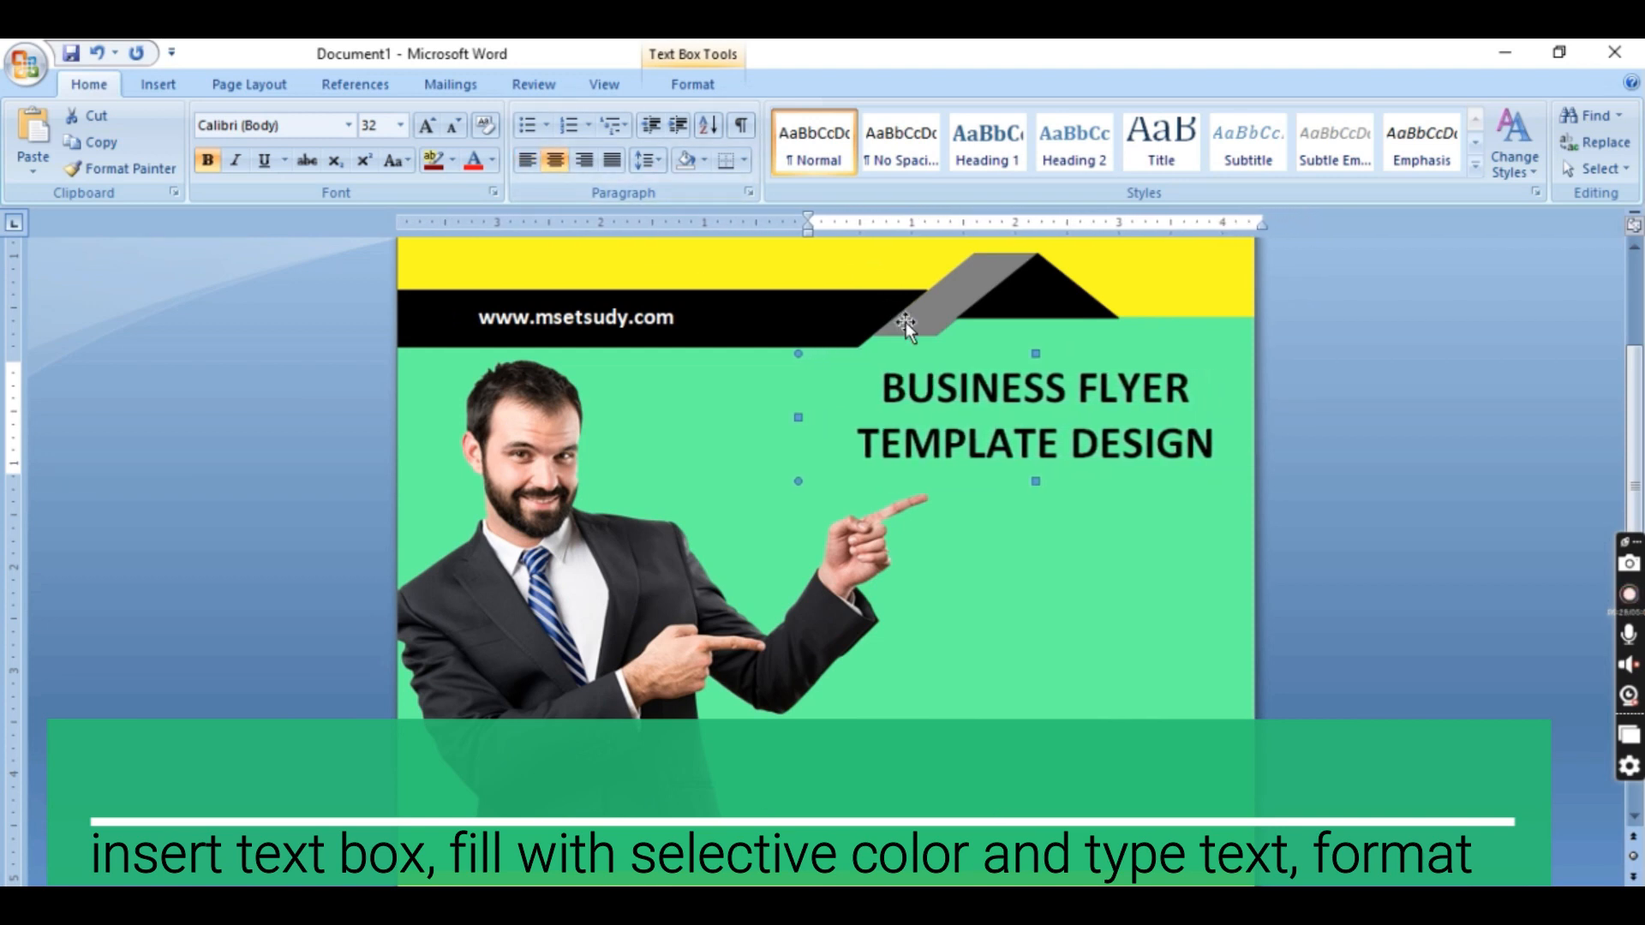
key("Left")
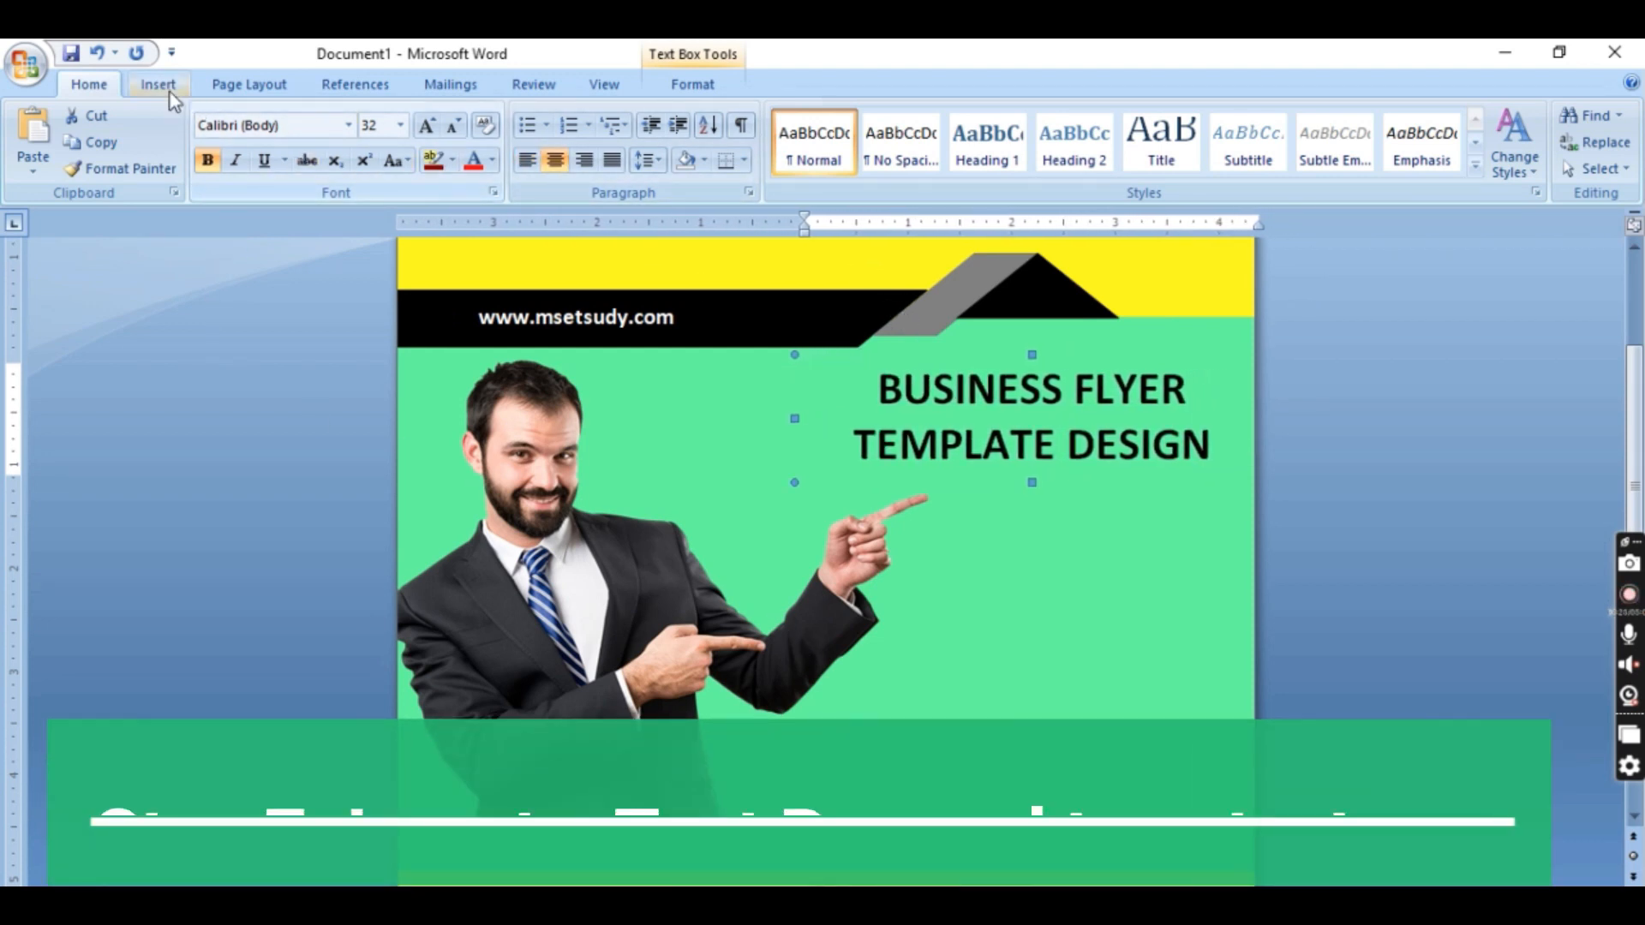
Insert a text box about 2.81" high and 4.21" wide below the flyer title and fill it with the band's green, without an outline
left_click(161, 85)
left_click(960, 172)
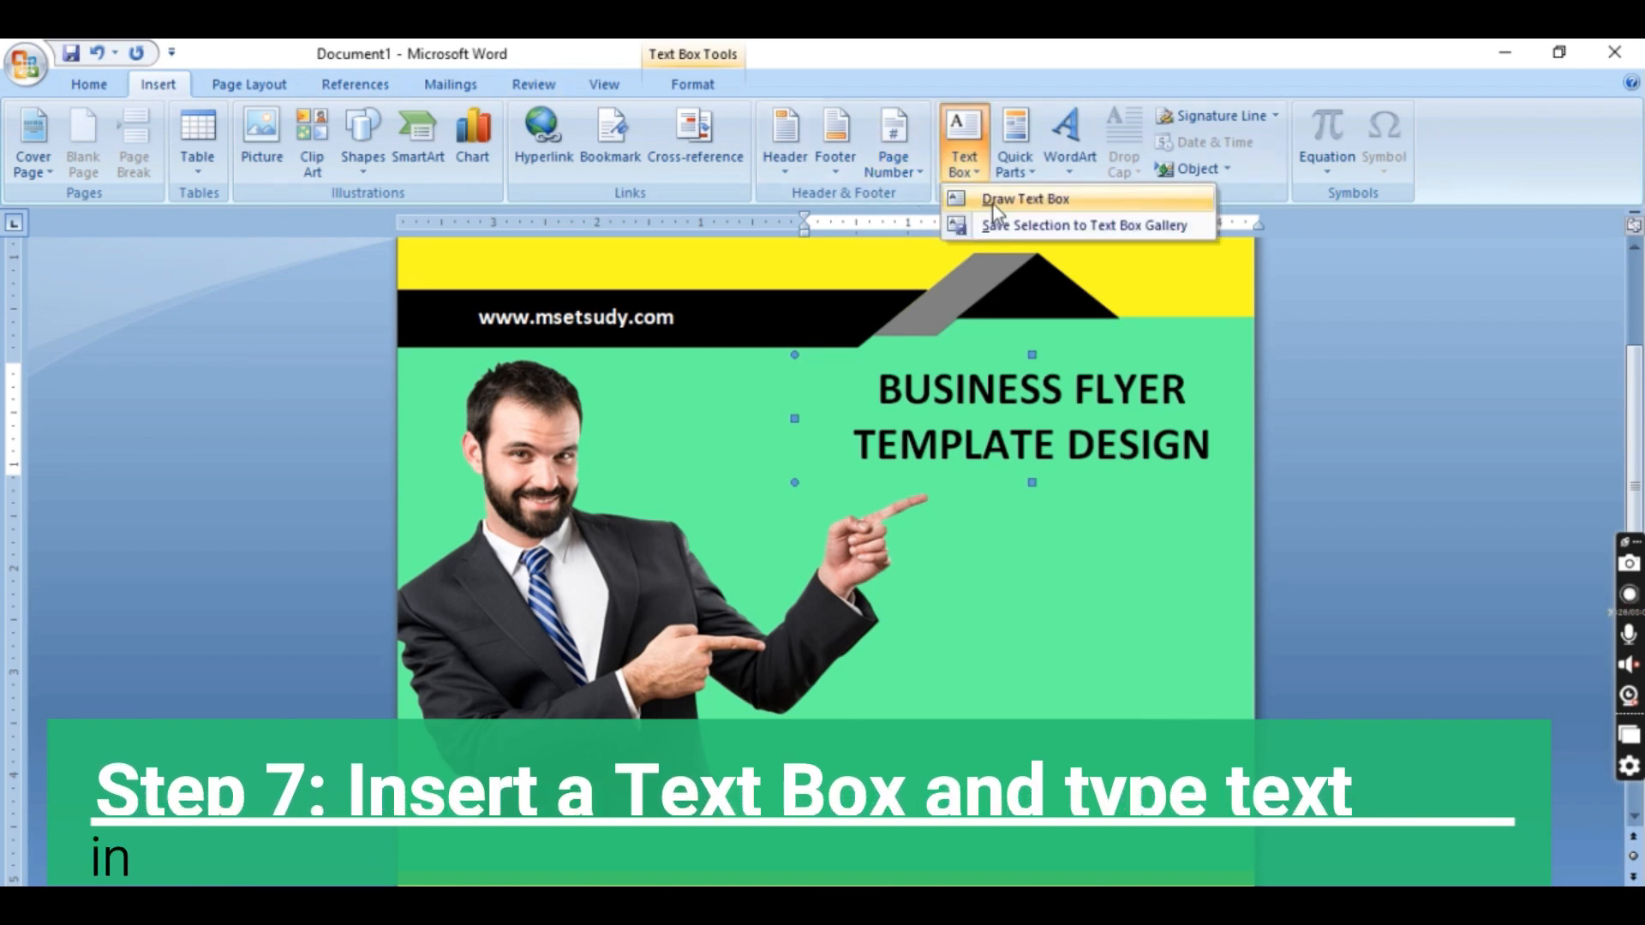
left_click(996, 200)
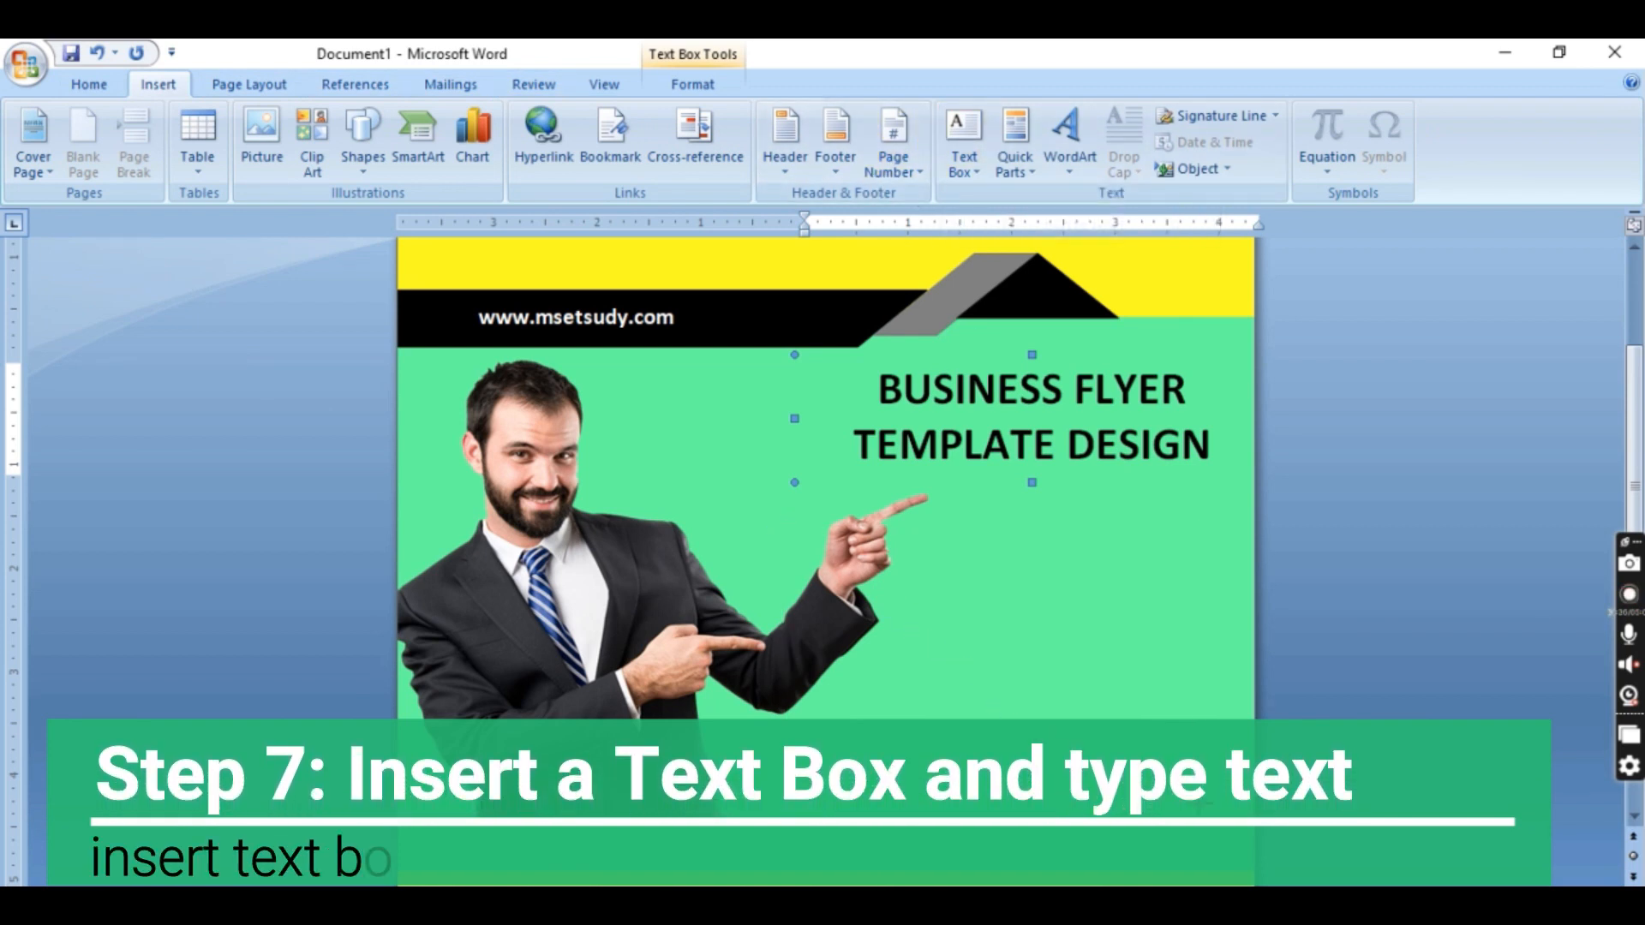
left_click_drag(784, 526, 1220, 812)
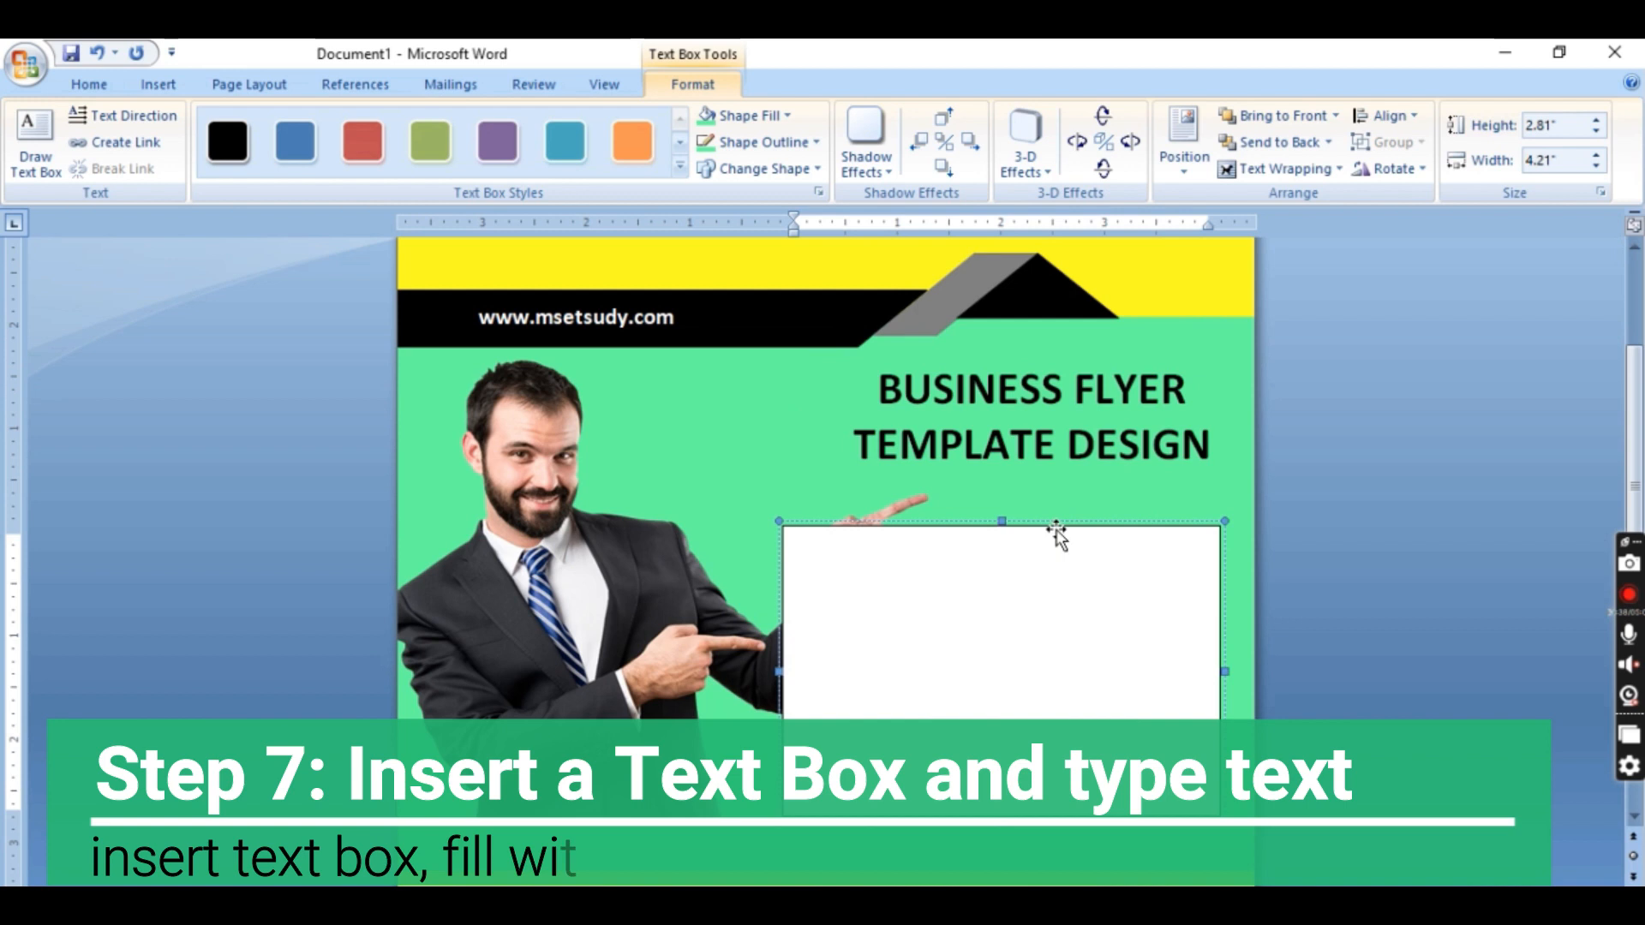
left_click(711, 120)
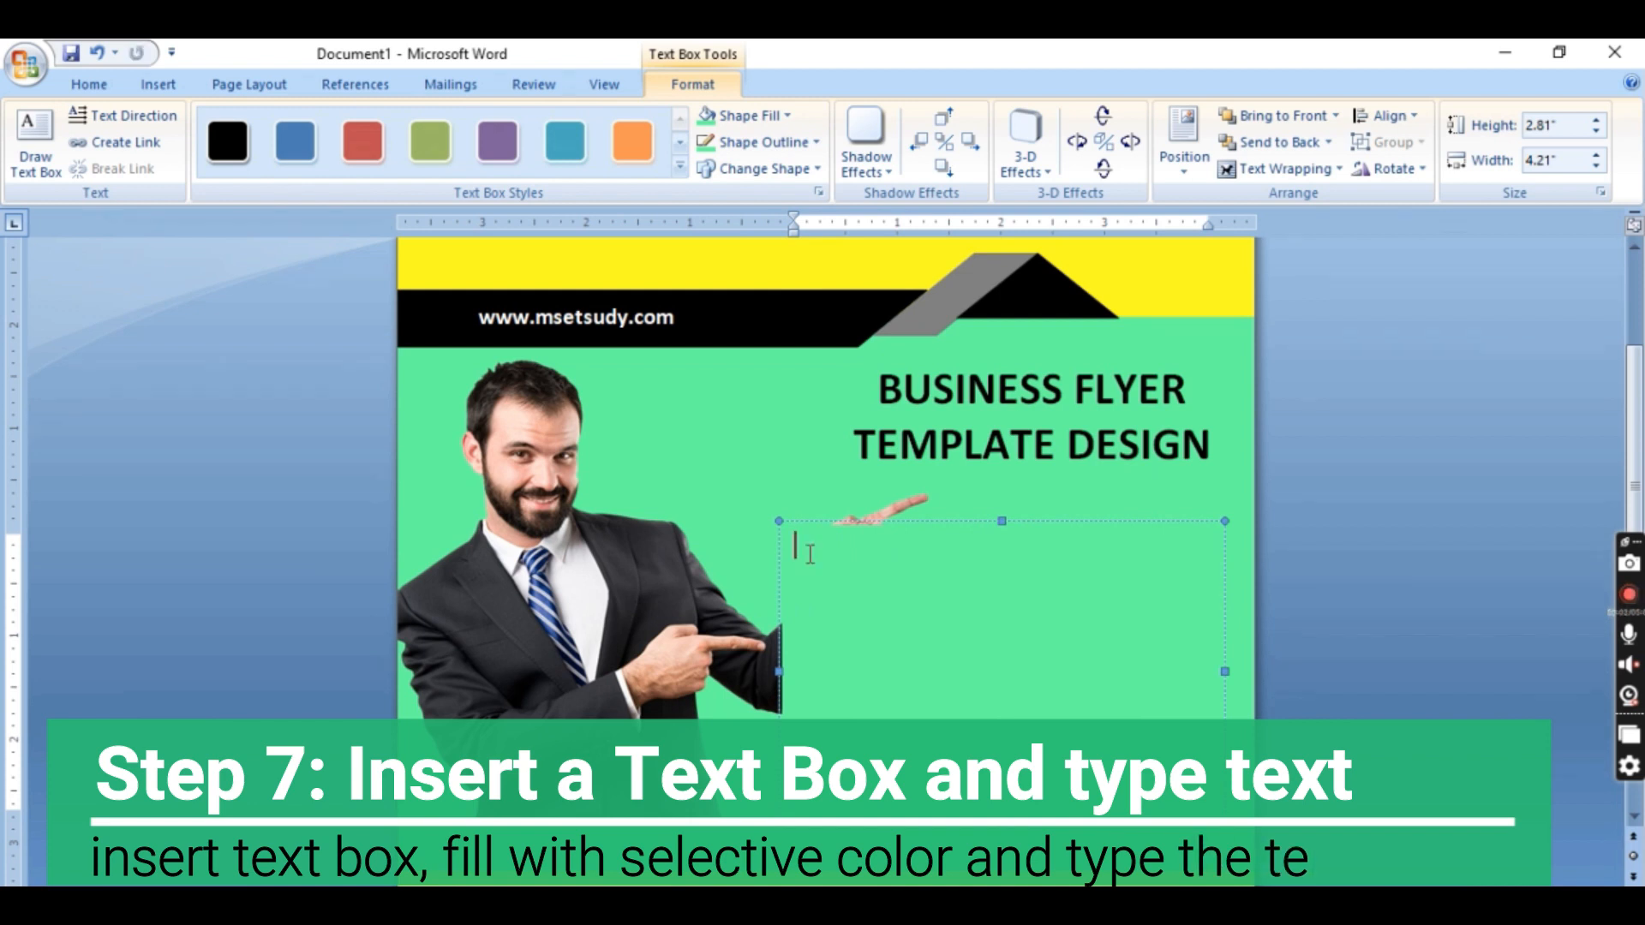
Paste the Lorem ipsum text into the new text box and delete everything after "voluptatibus!"
key("ctrl+v")
left_click_drag(1061, 584, 1215, 700)
key("Delete")
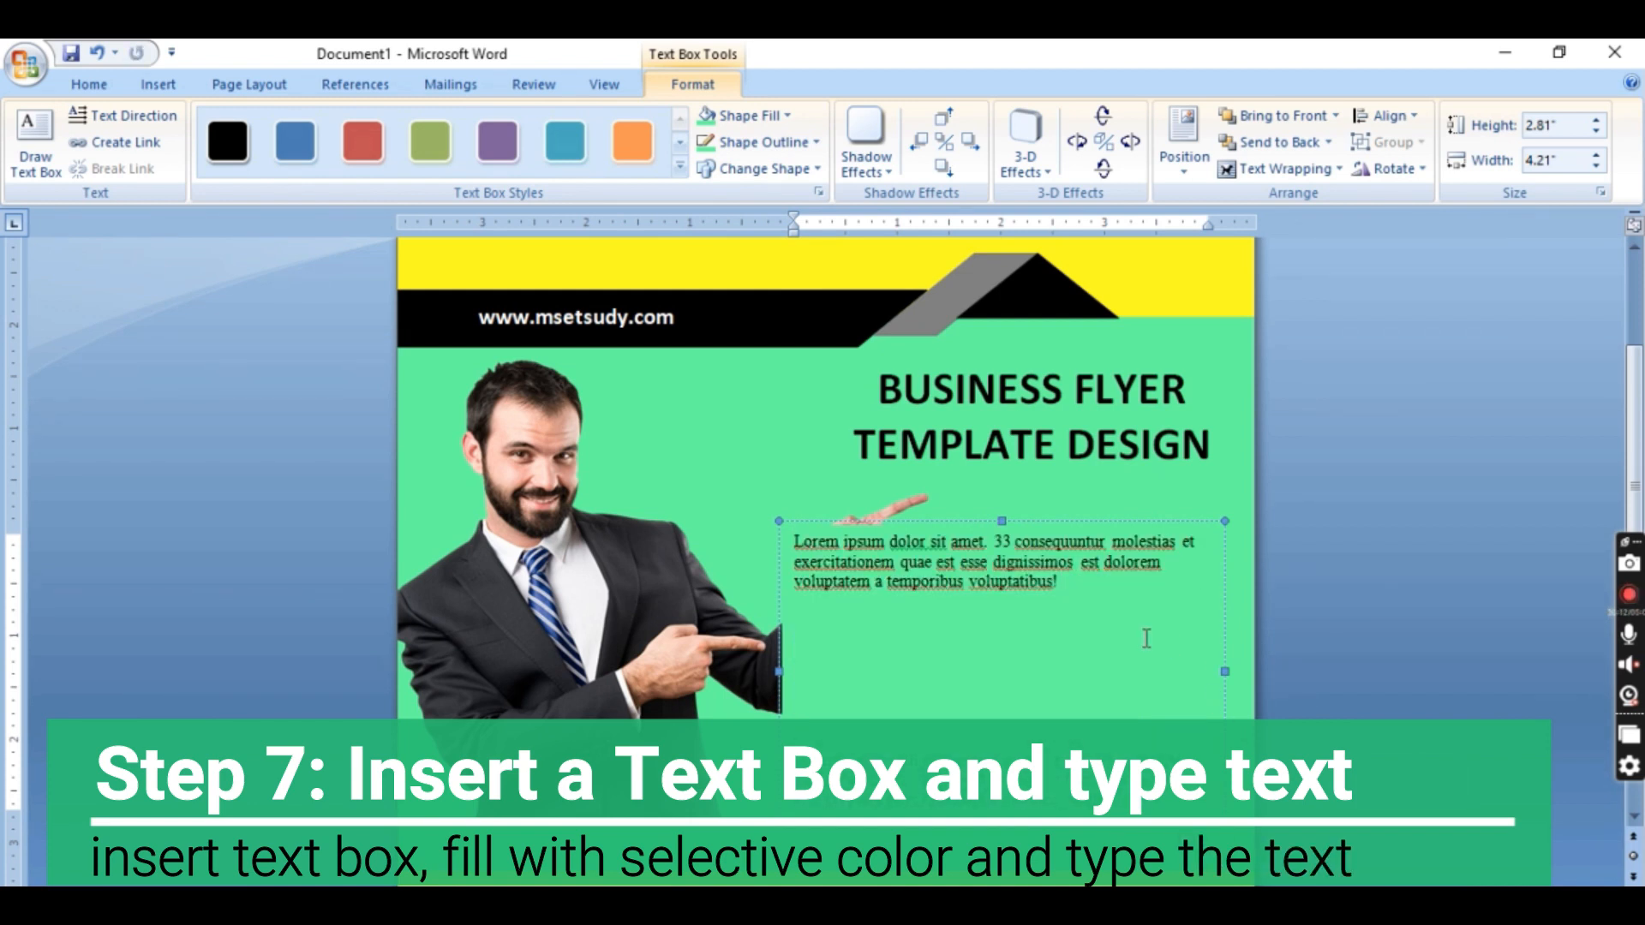
Centre the Lorem ipsum paragraph and enlarge its text to size 20
key("ctrl+a")
left_click(74, 90)
left_click(555, 160)
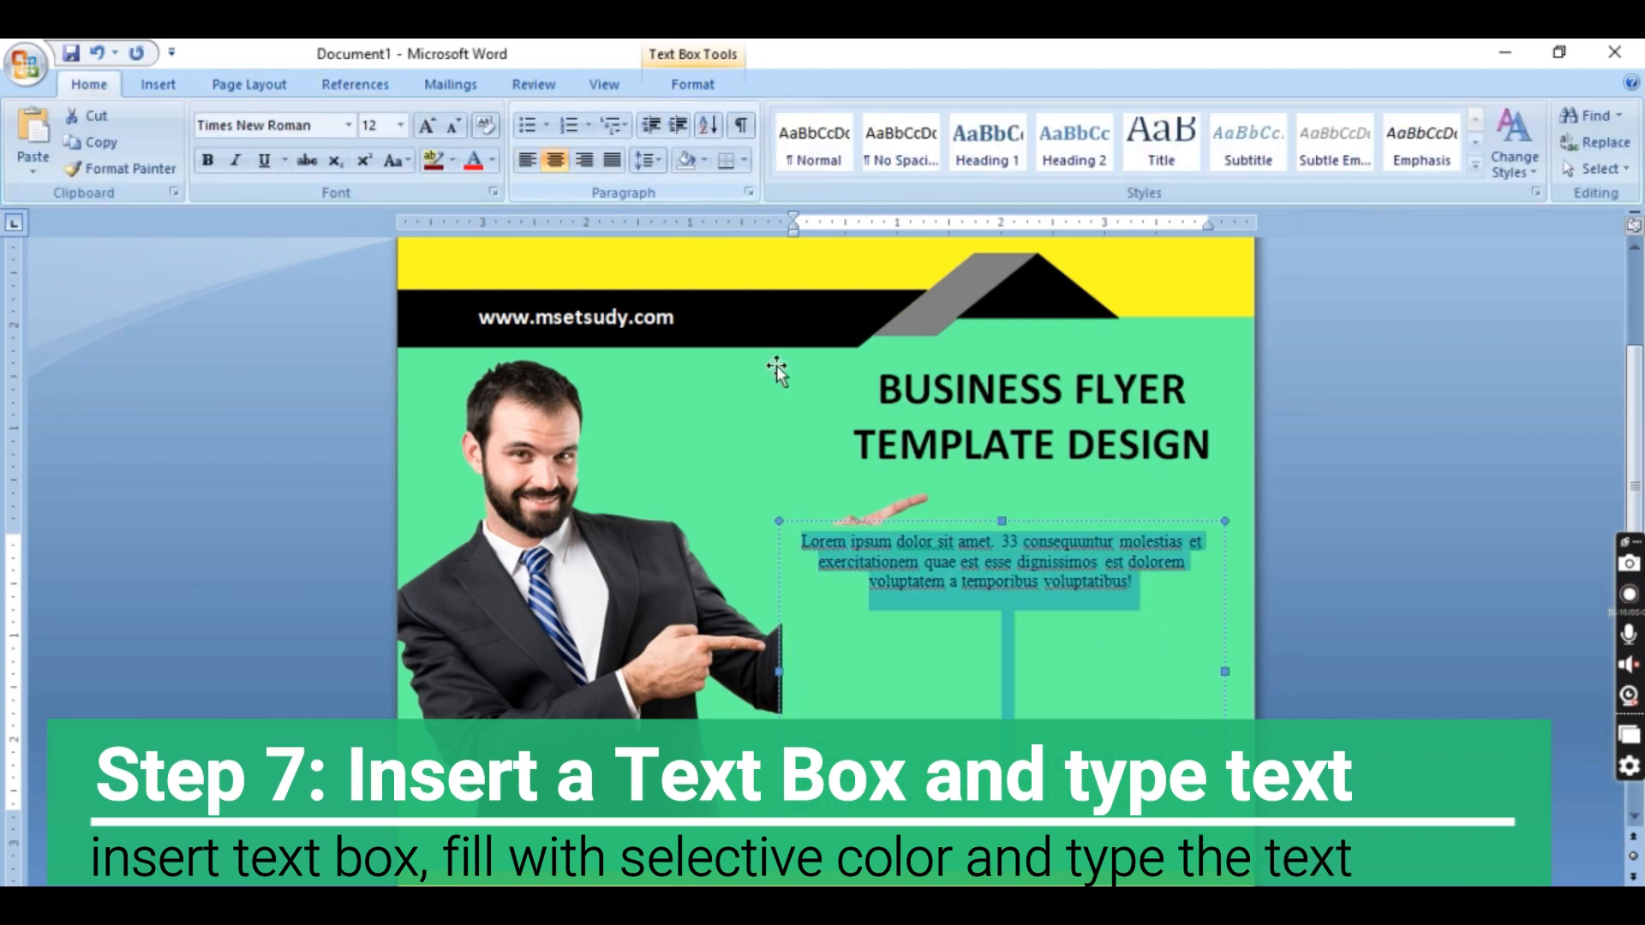
key("ctrl+shift+period")
key("ctrl+shift+period")
key("ctrl+shift+period")
key("ctrl+shift+period")
key("ctrl+shift+period")
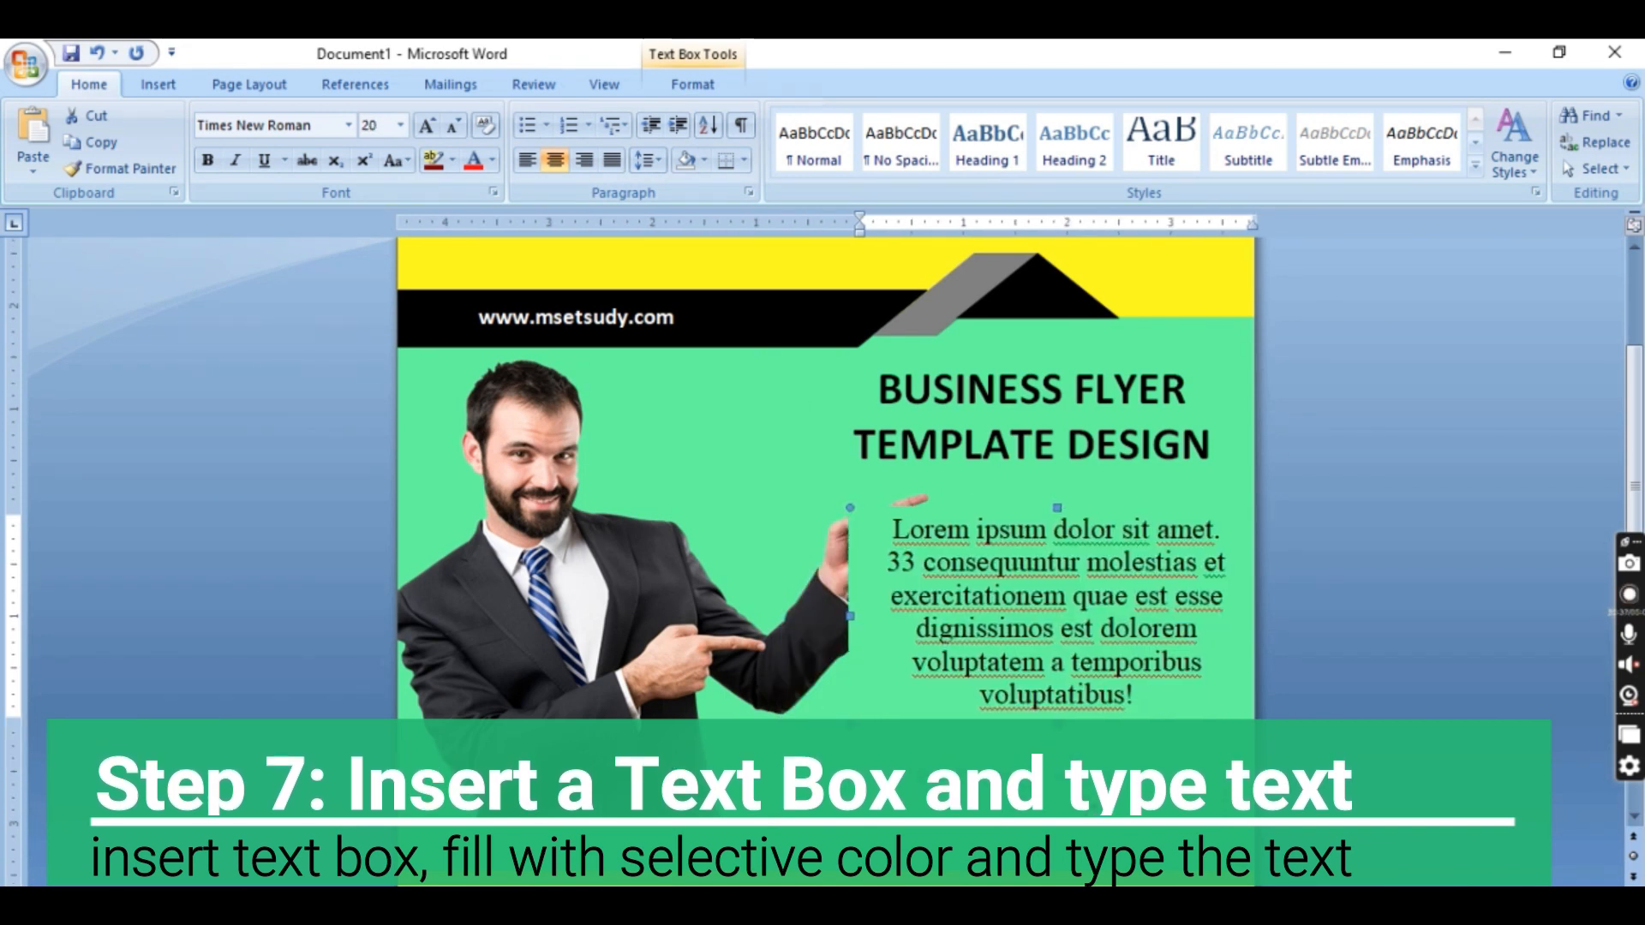
Narrow the Lorem ipsum text box and place it below the title, to the right of the man's pointing hand
left_click_drag(846, 616, 892, 616)
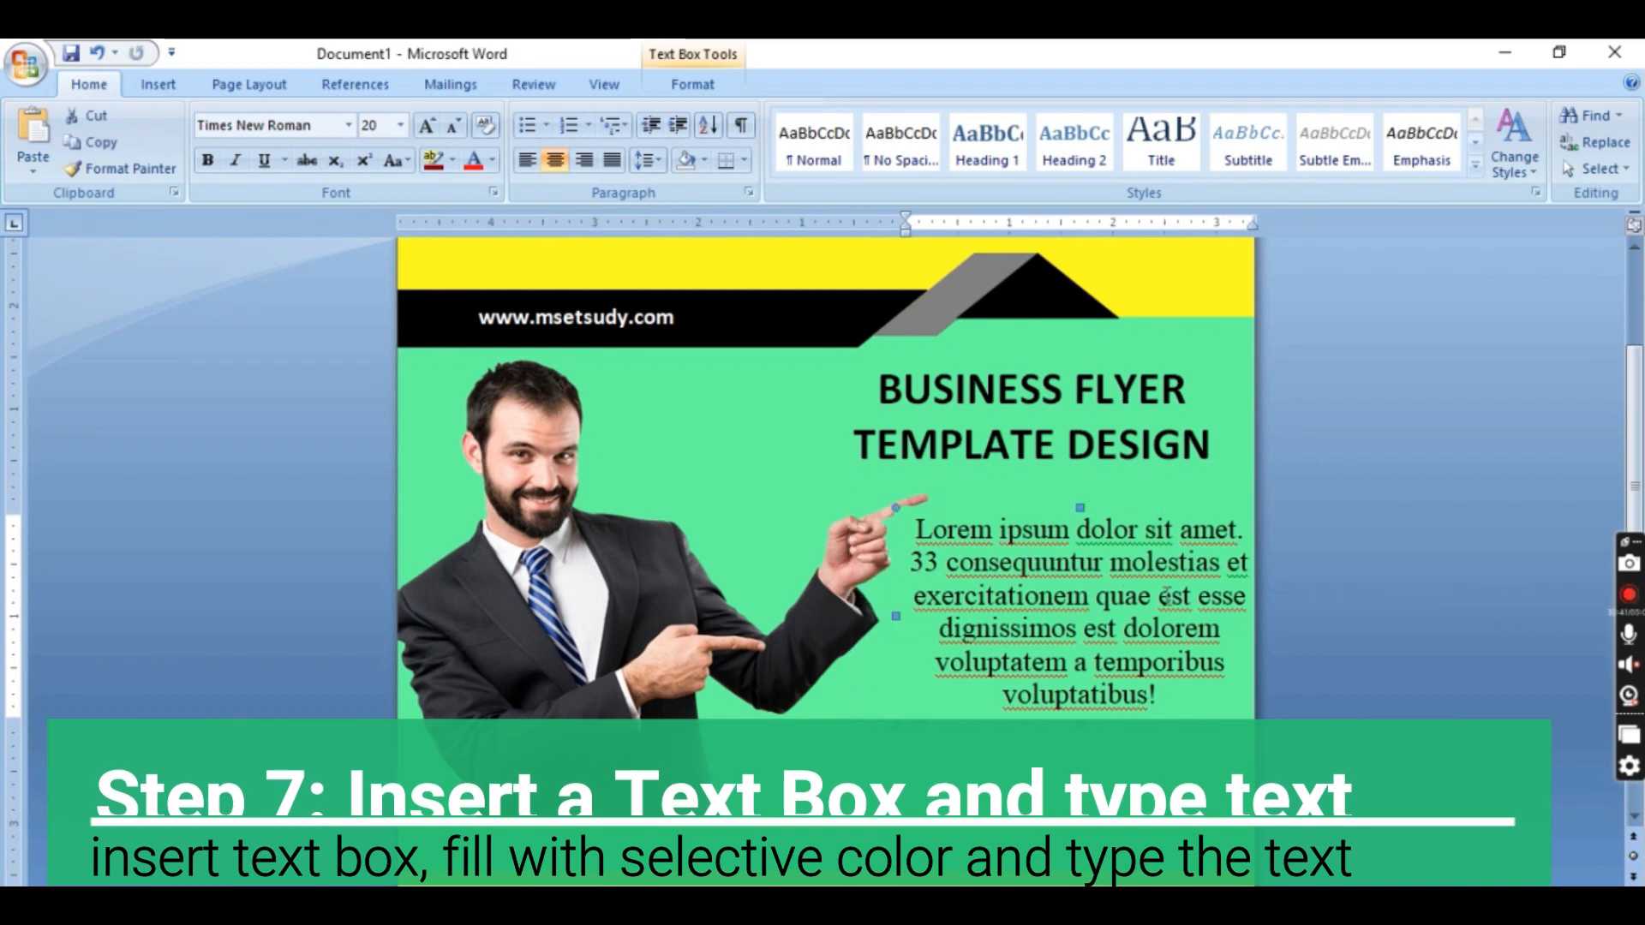
left_click_drag(1196, 503, 1125, 503)
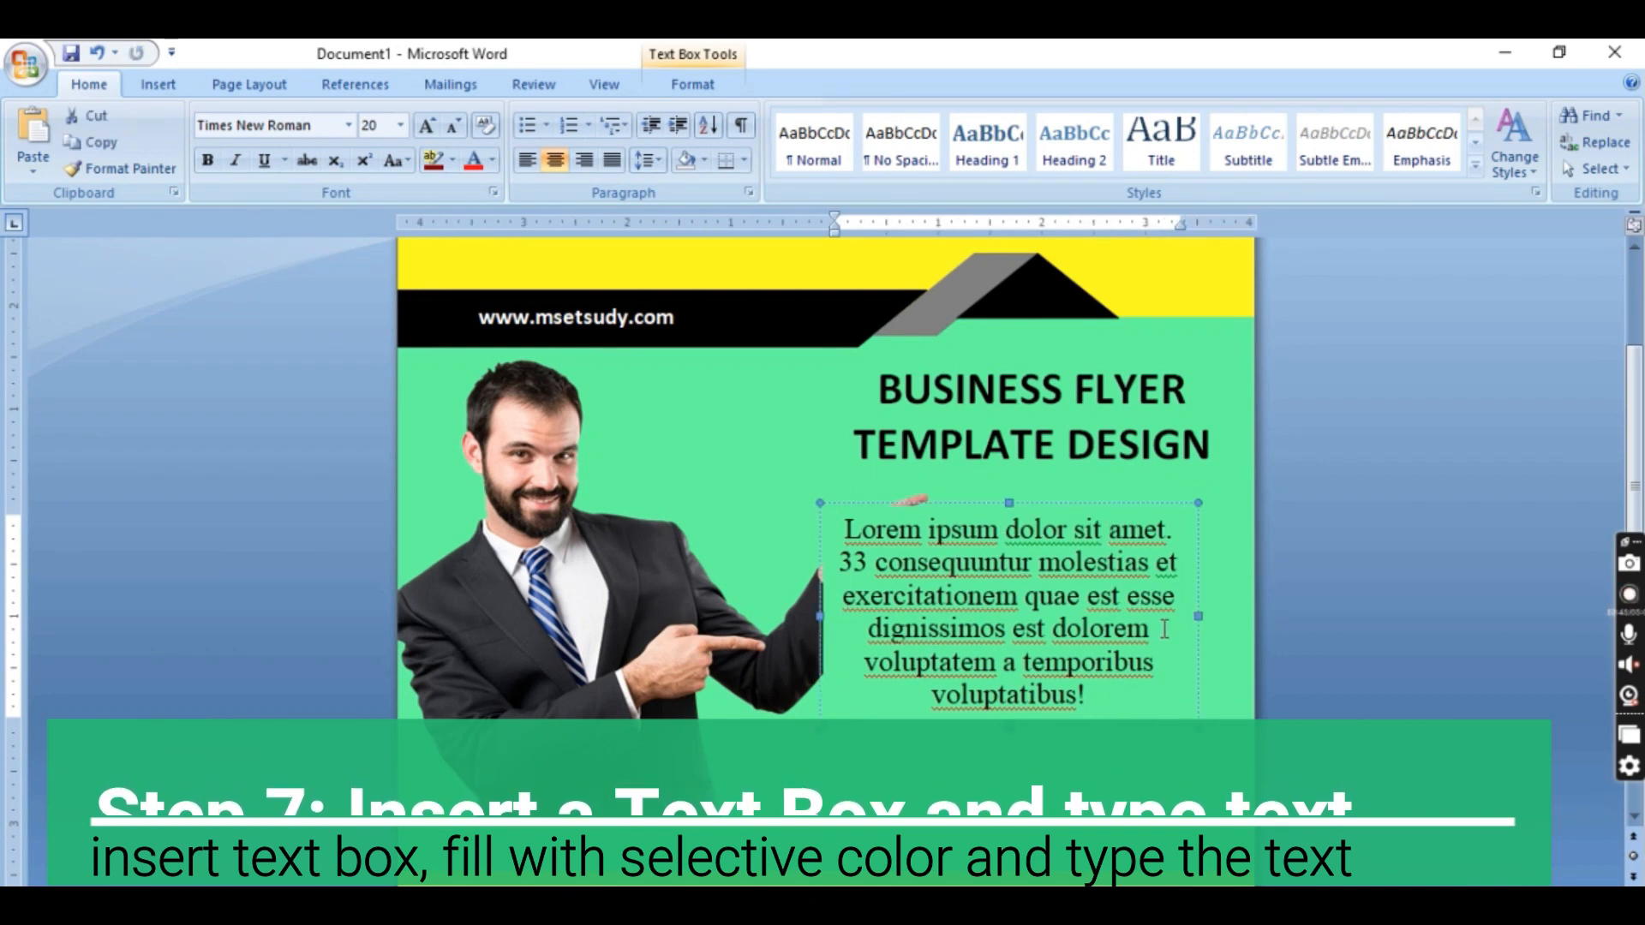
left_click_drag(1153, 631, 1102, 631)
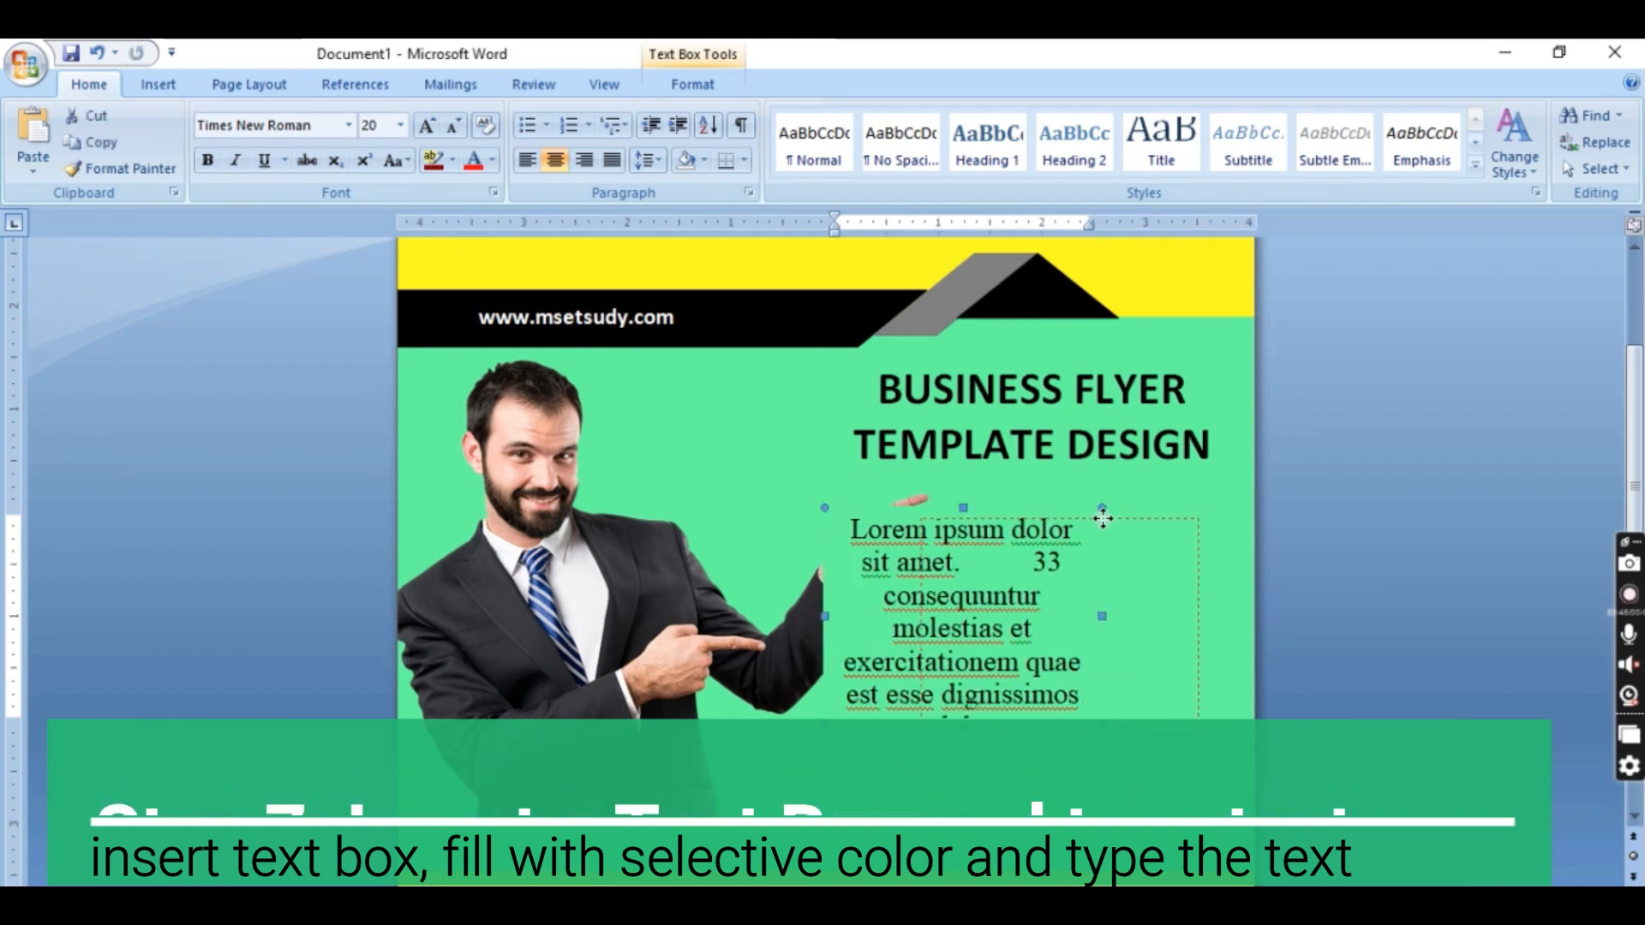
left_click_drag(1102, 519, 1104, 519)
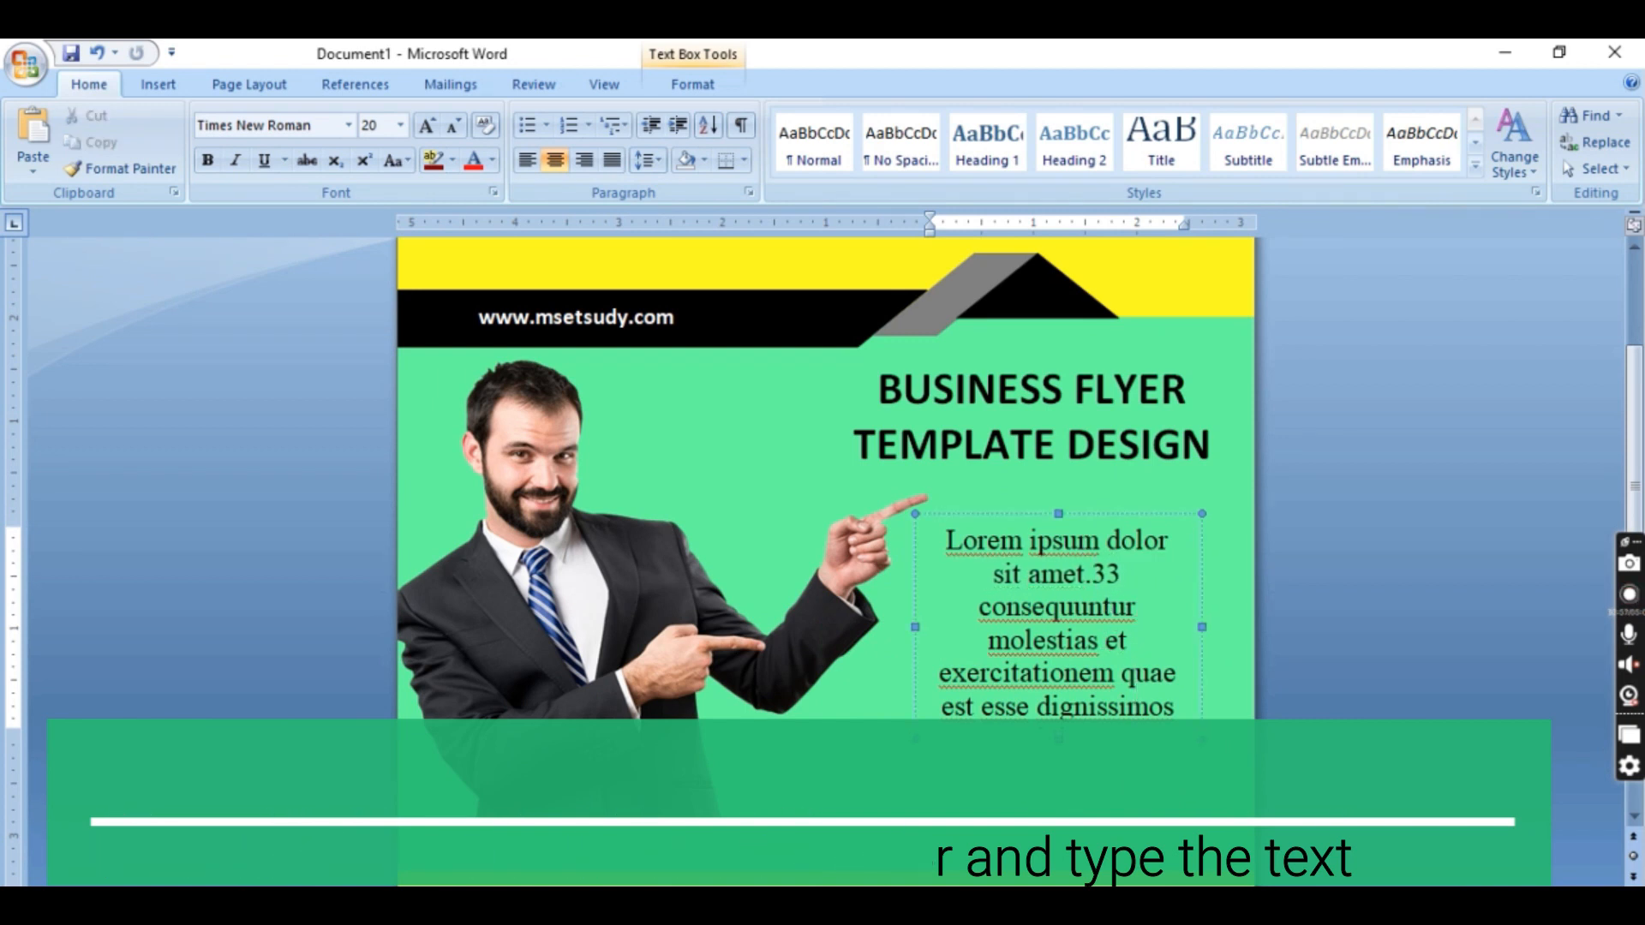
left_click(1370, 360)
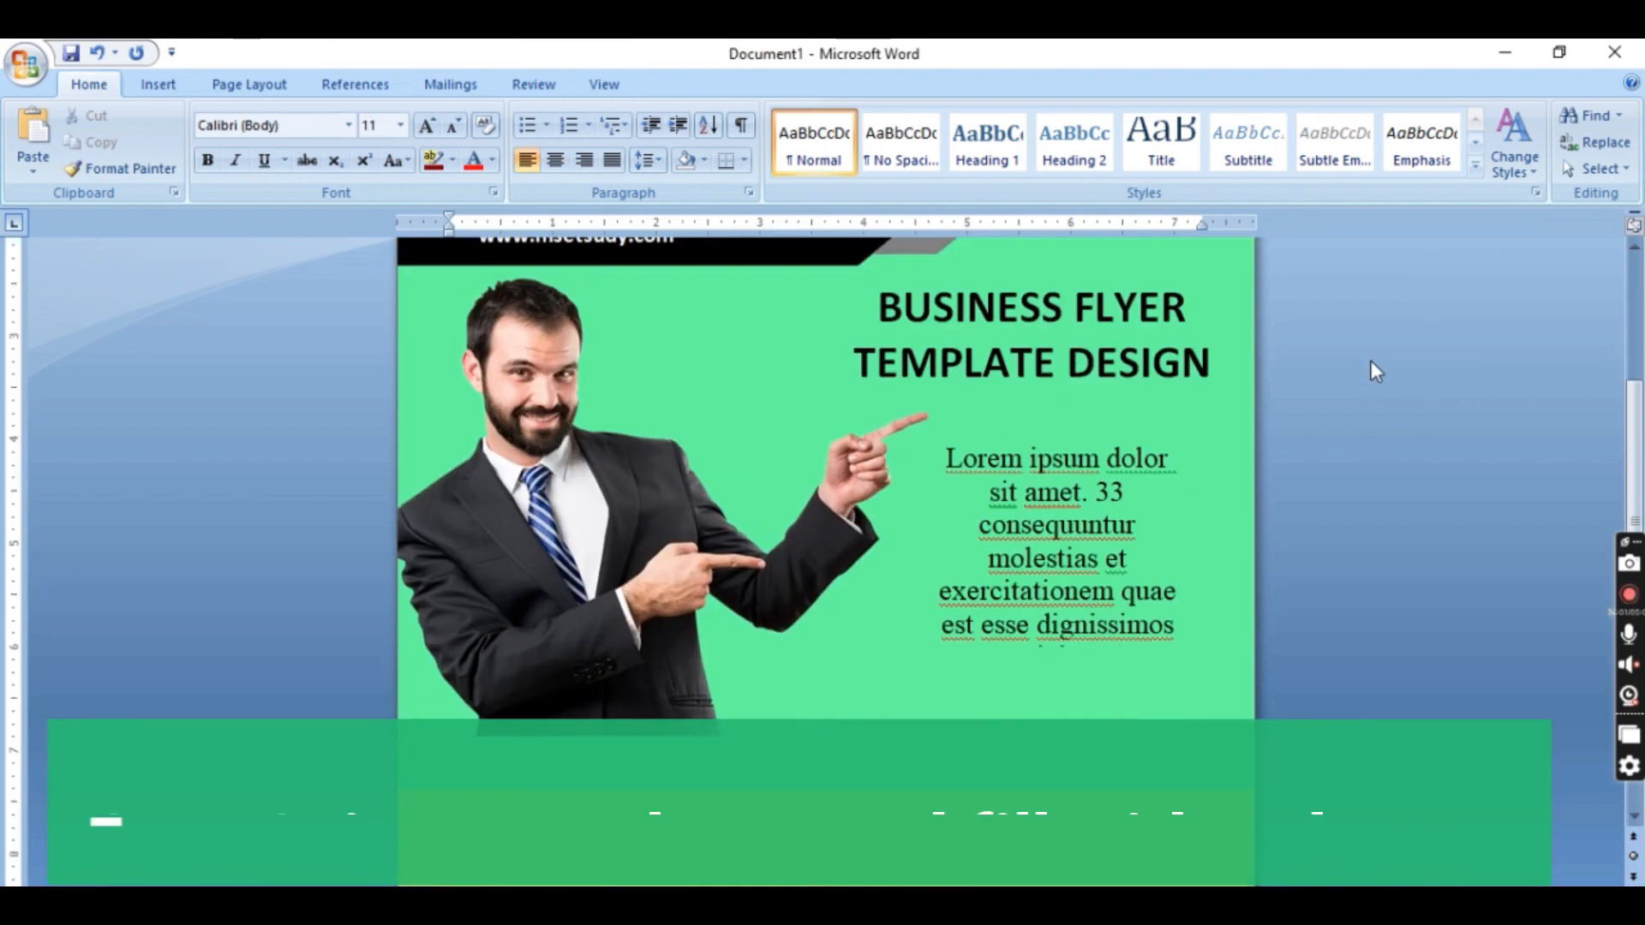
Draw a rectangle about 3.89" high and 8.37" wide over the yellow area below the green band
scroll(1370, 357, "down", 5)
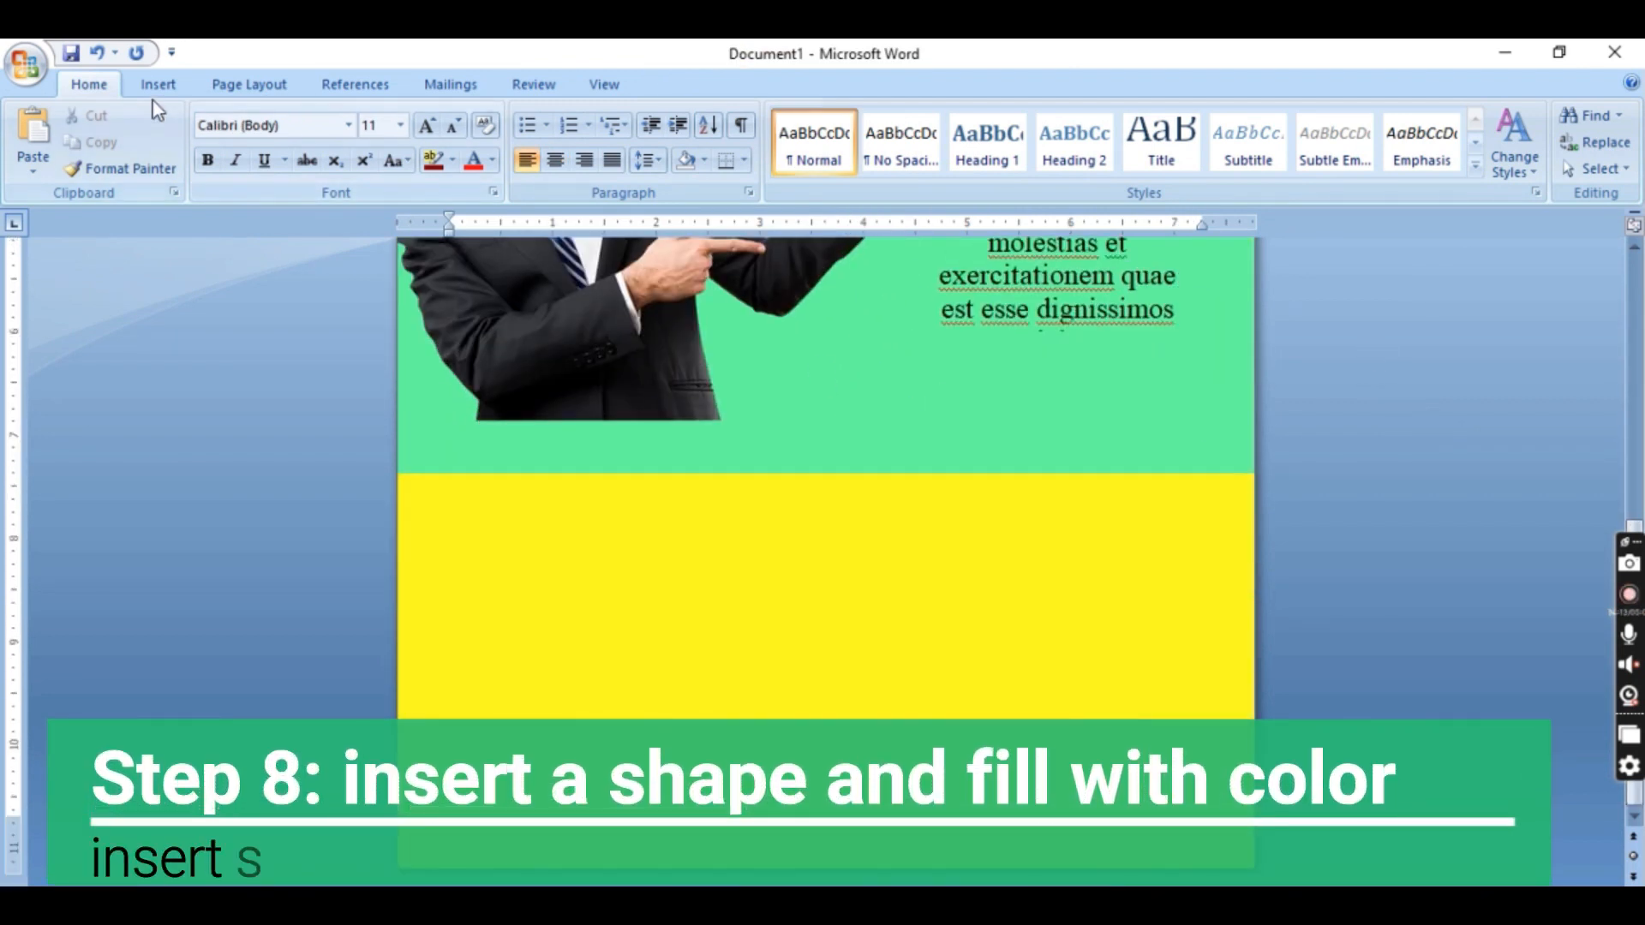
left_click(158, 84)
left_click(364, 141)
left_click(380, 348)
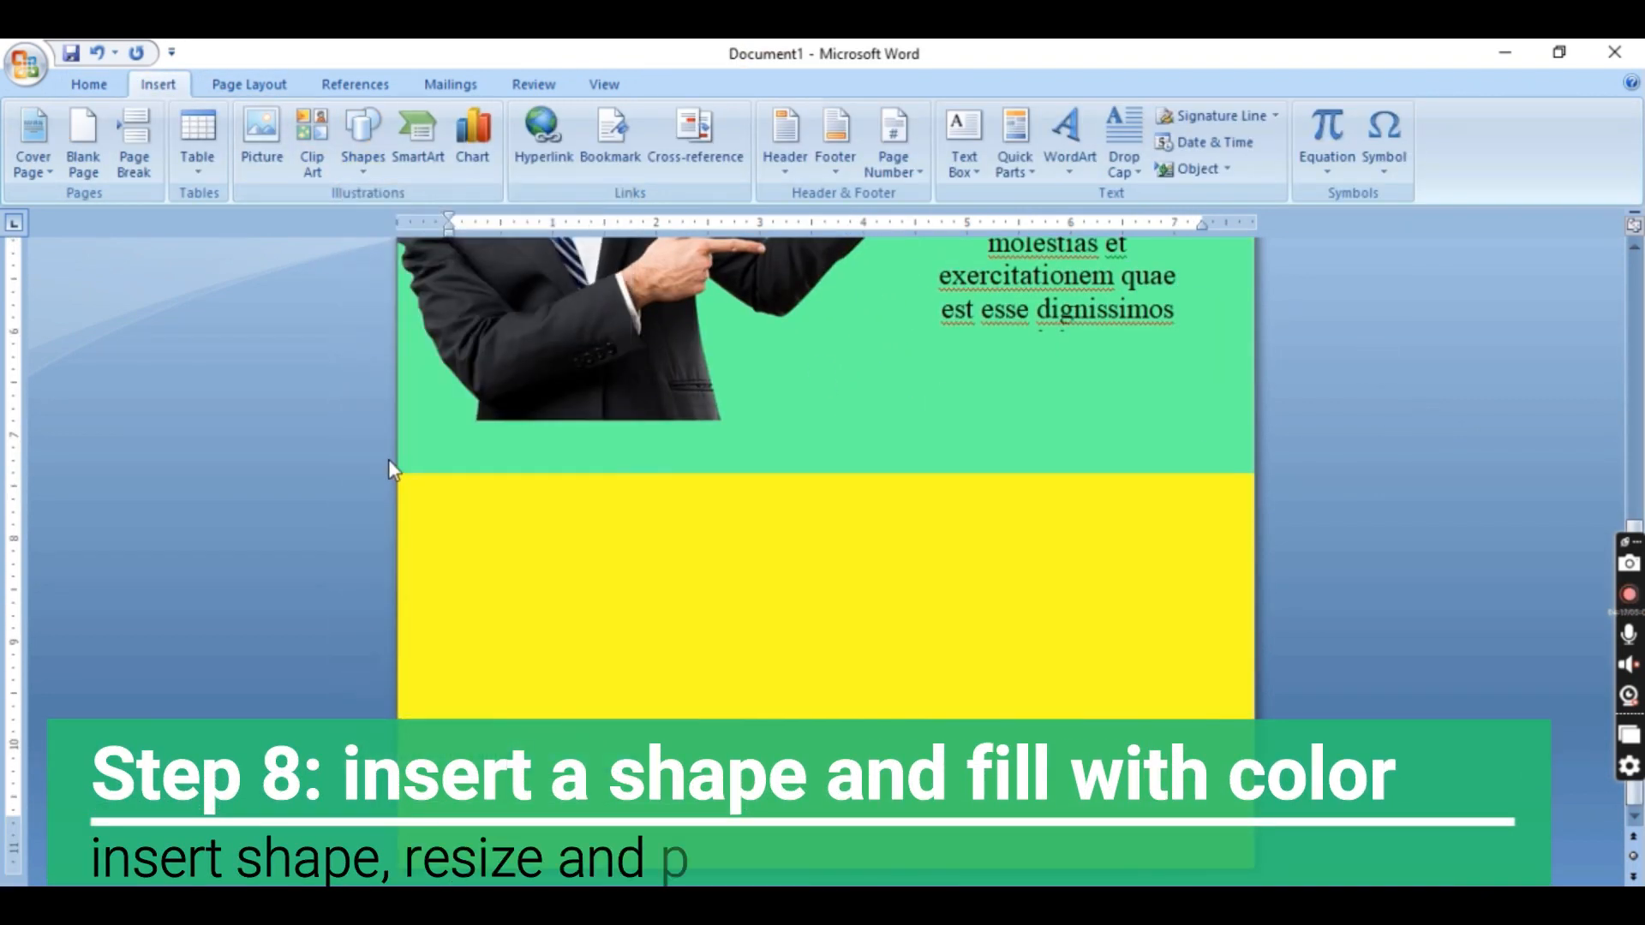
left_click_drag(402, 473, 1271, 876)
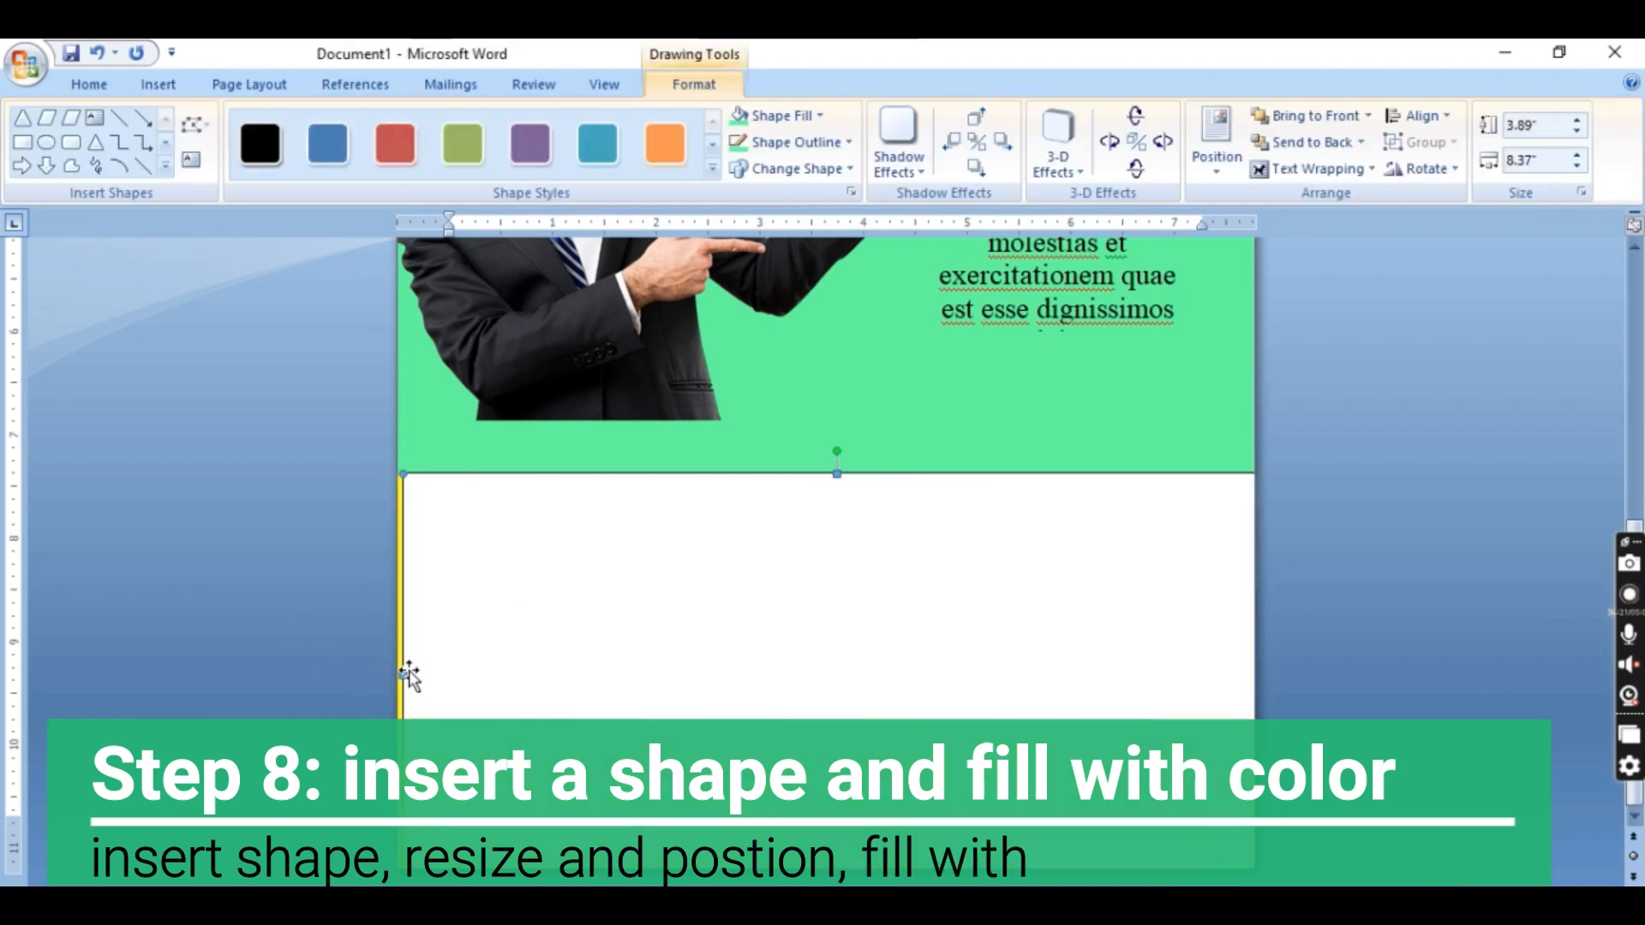
Apply the solid black shape style to the lower rectangle and change its outline to black
left_click(260, 143)
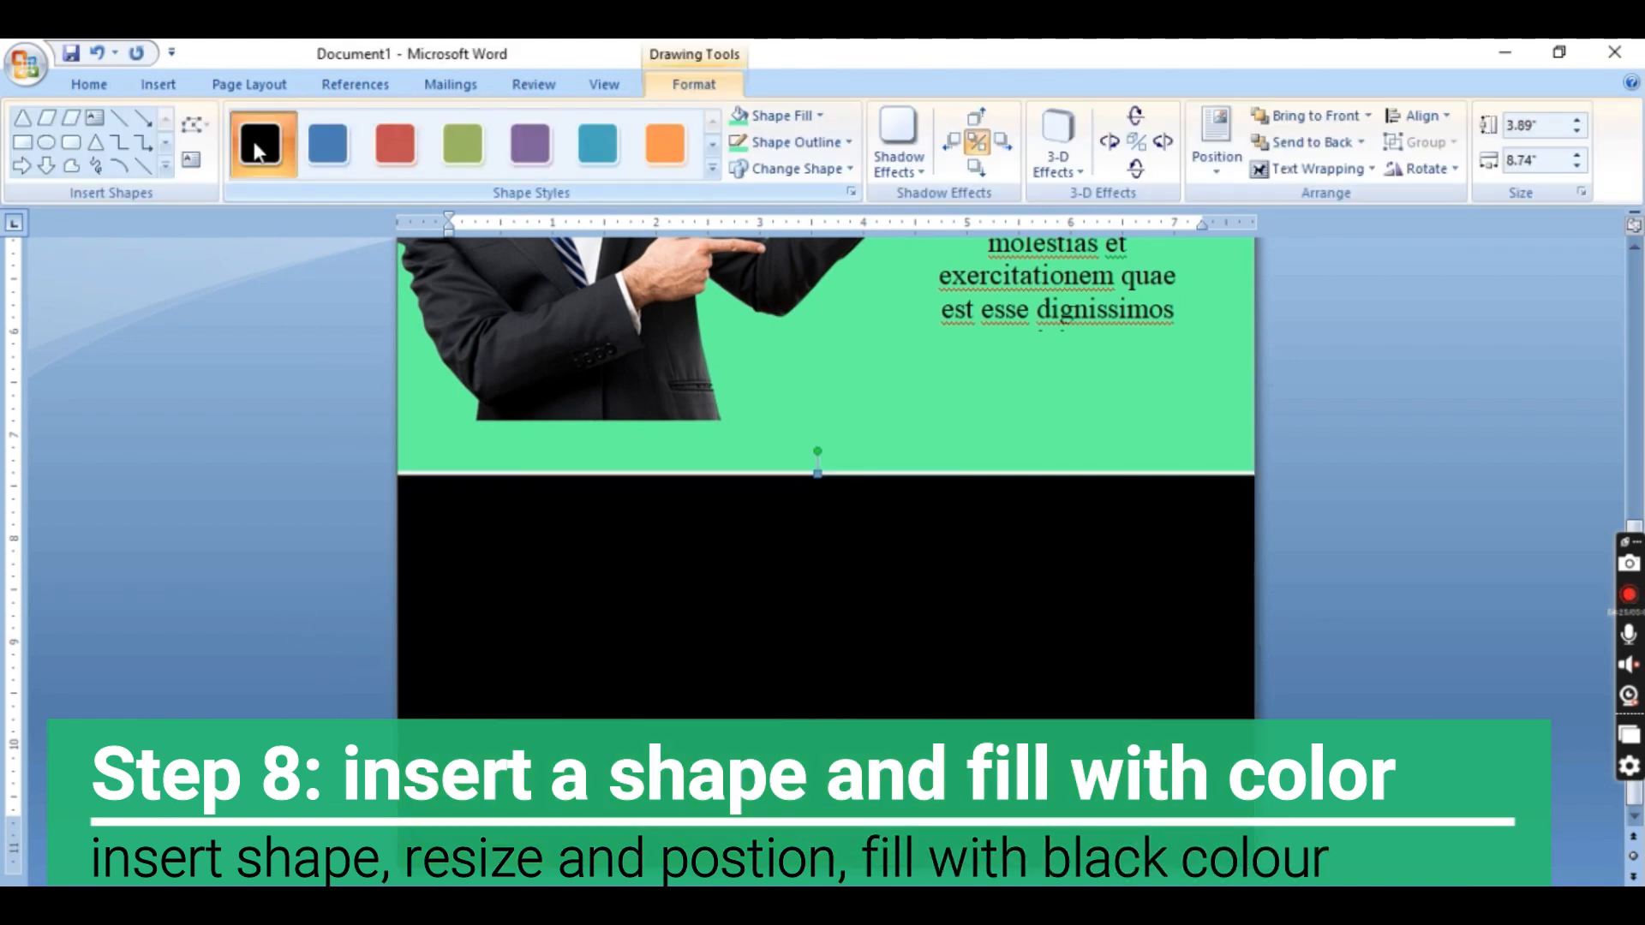
left_click(814, 142)
left_click(760, 191)
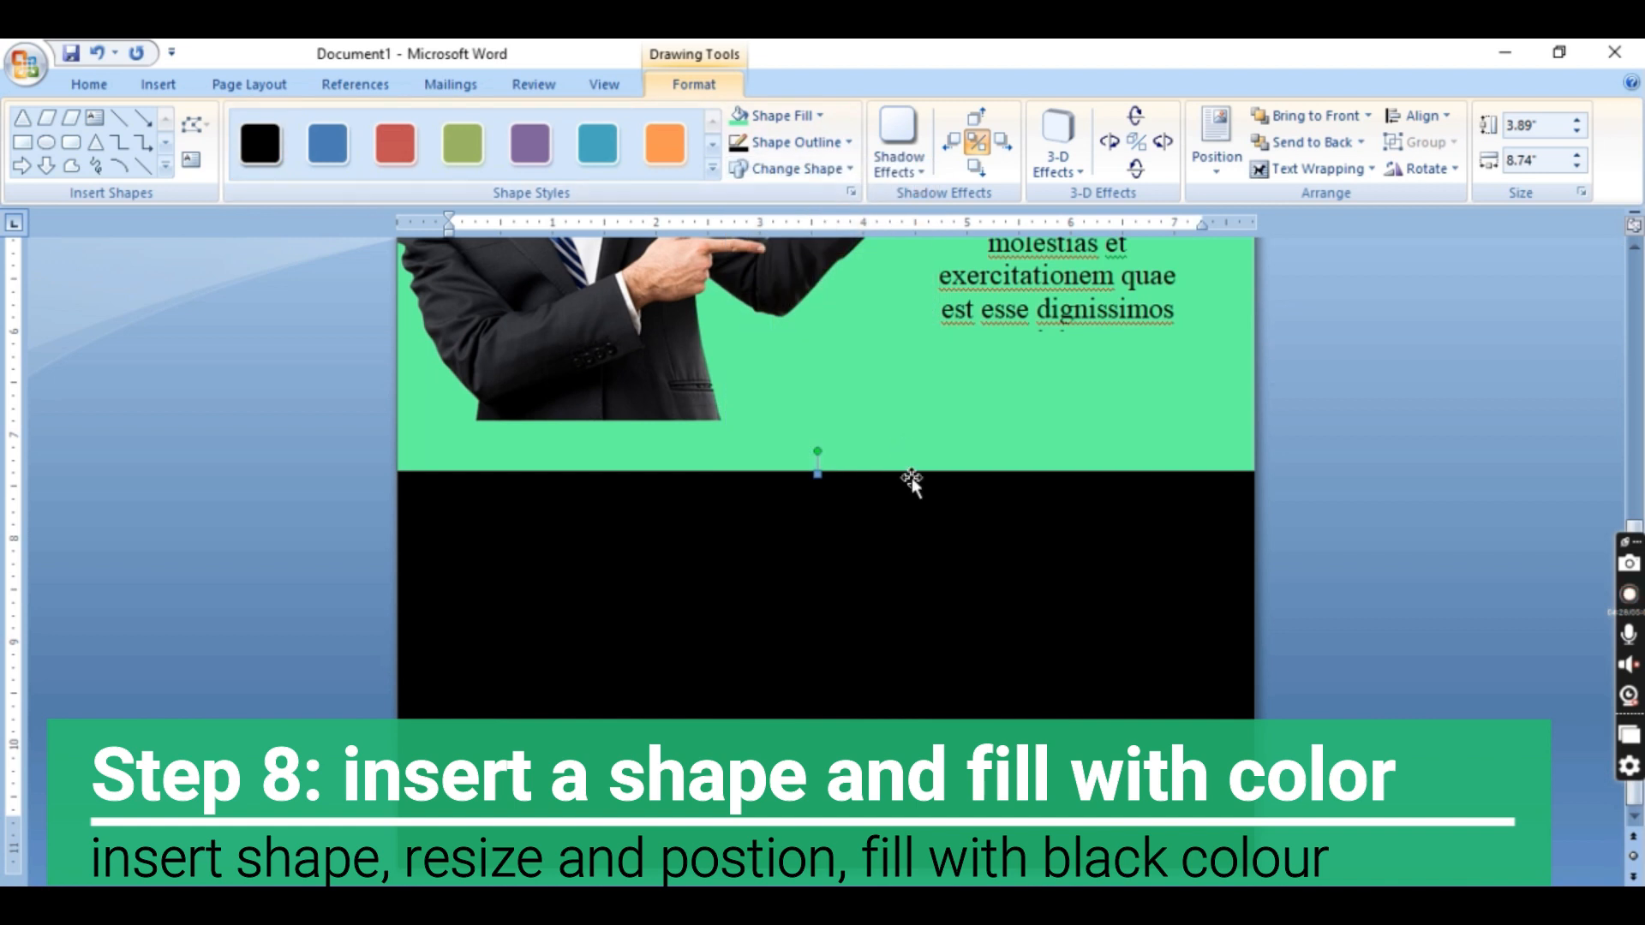